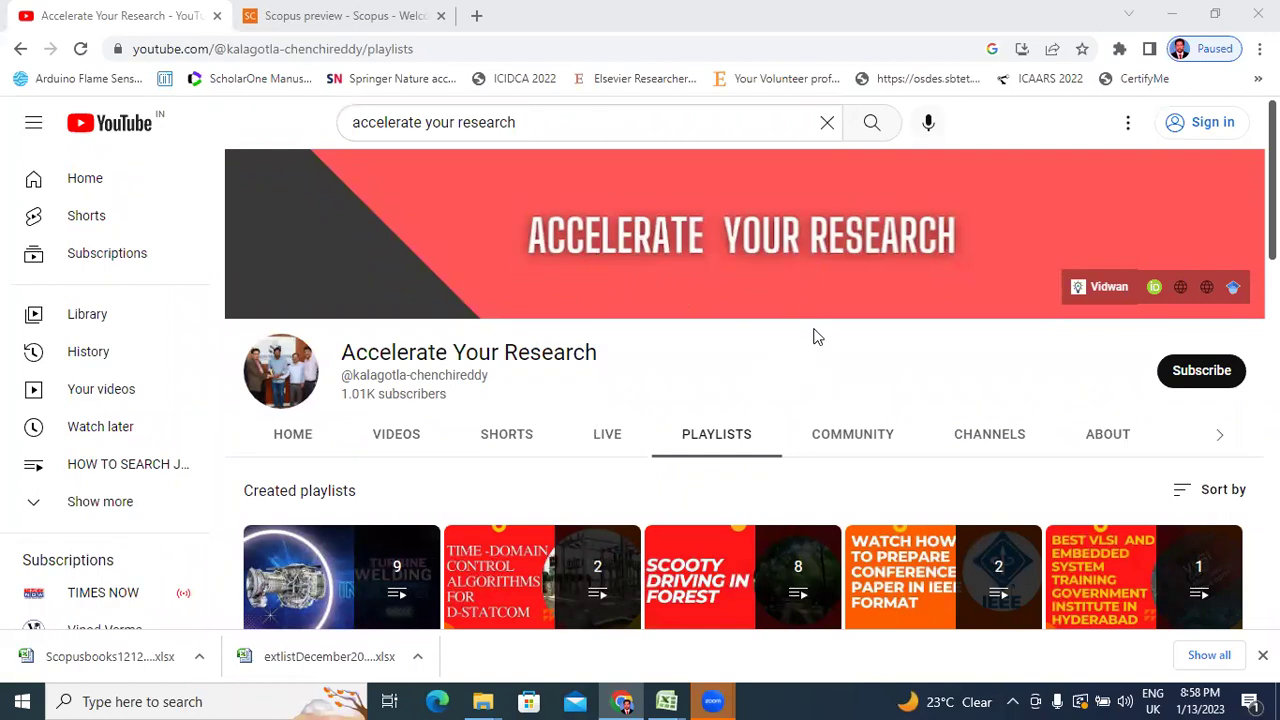
- Switch to the Scopus Preview tab and scroll to its Scopus content download links
left_click(338, 17)
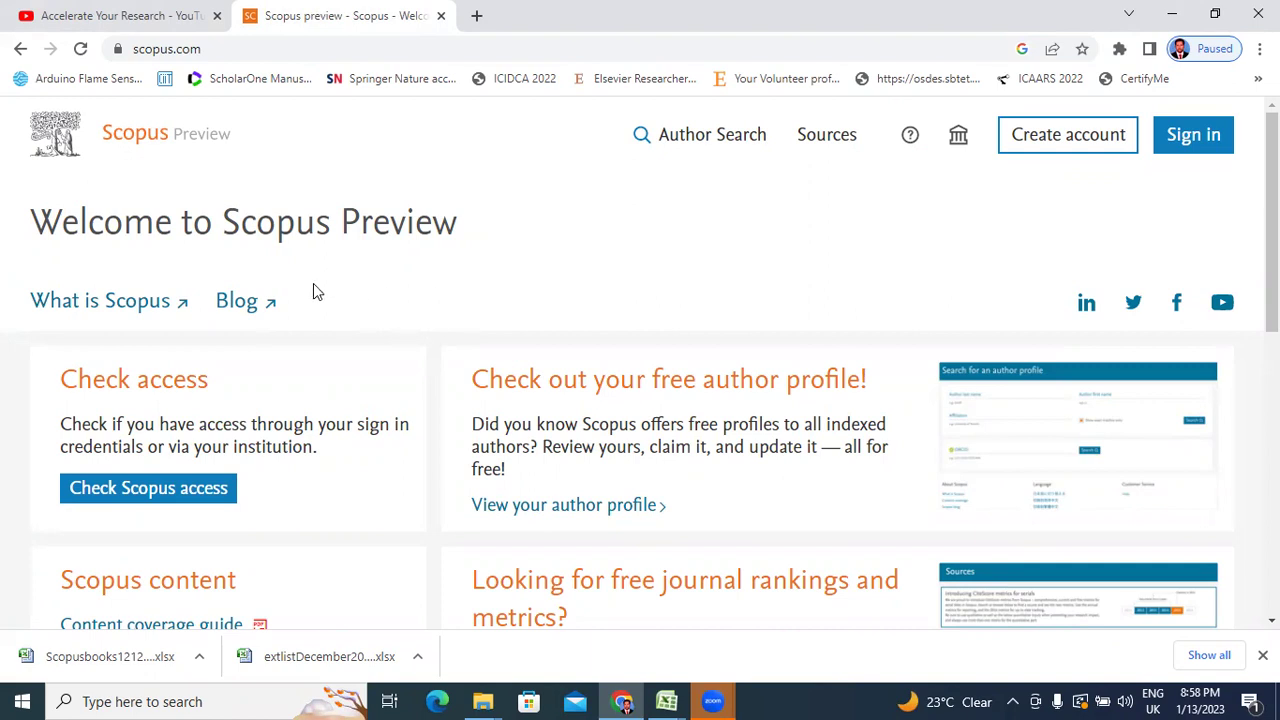
scroll(406, 298, "down", 3)
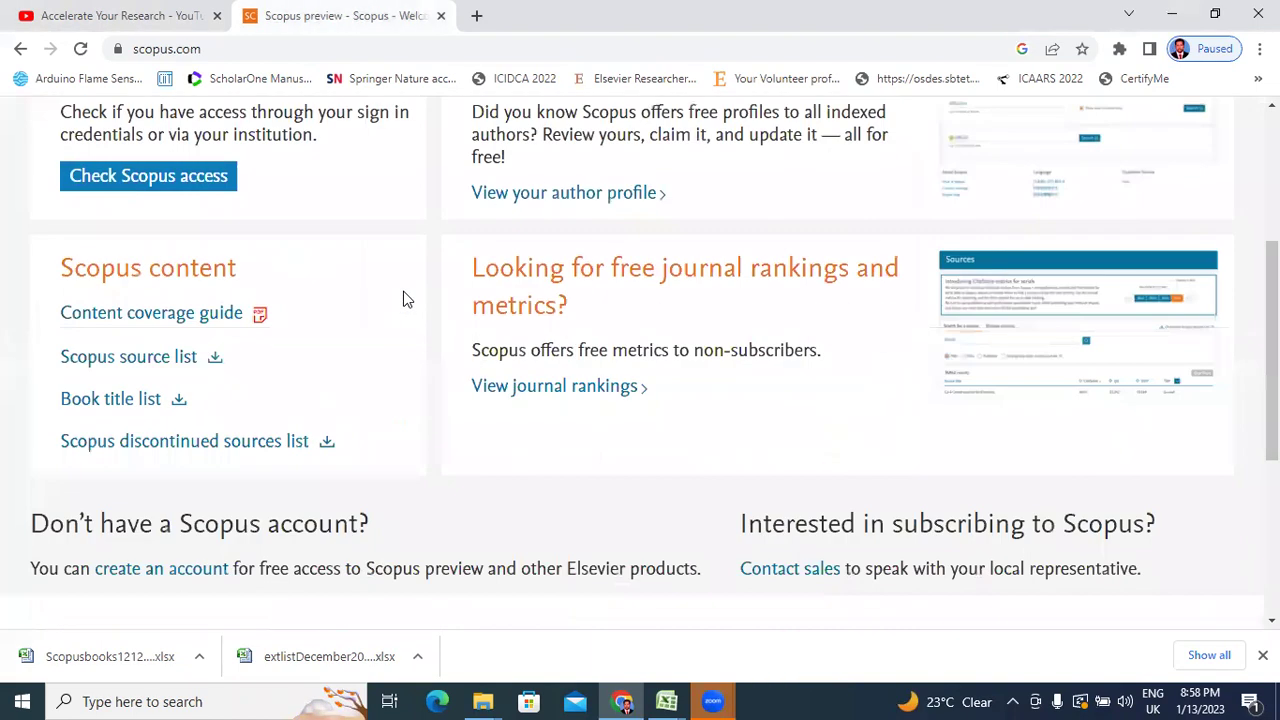
scroll(406, 298, "up", 3)
scroll(406, 298, "down", 2)
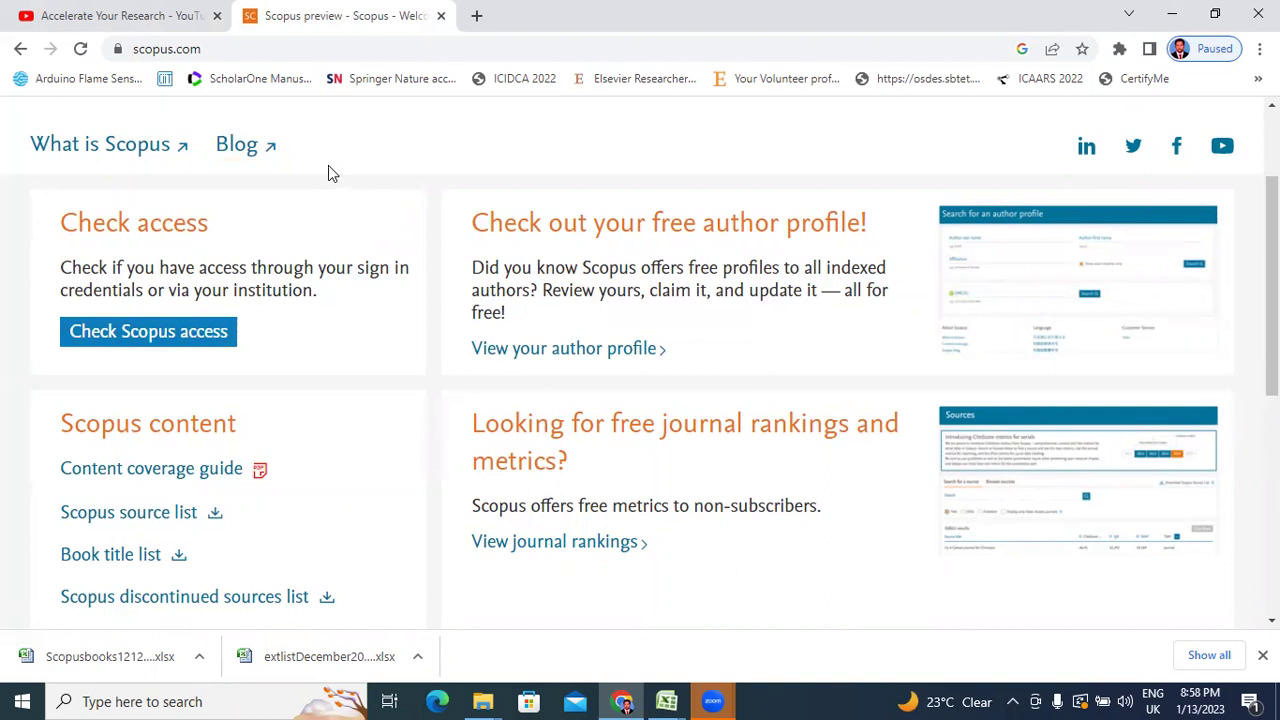
- From the YouTube channel's playlists, open HOW TO SEARCH JOURNALS and browse its 9 videos
left_click(145, 14)
scroll(826, 349, "down", 2)
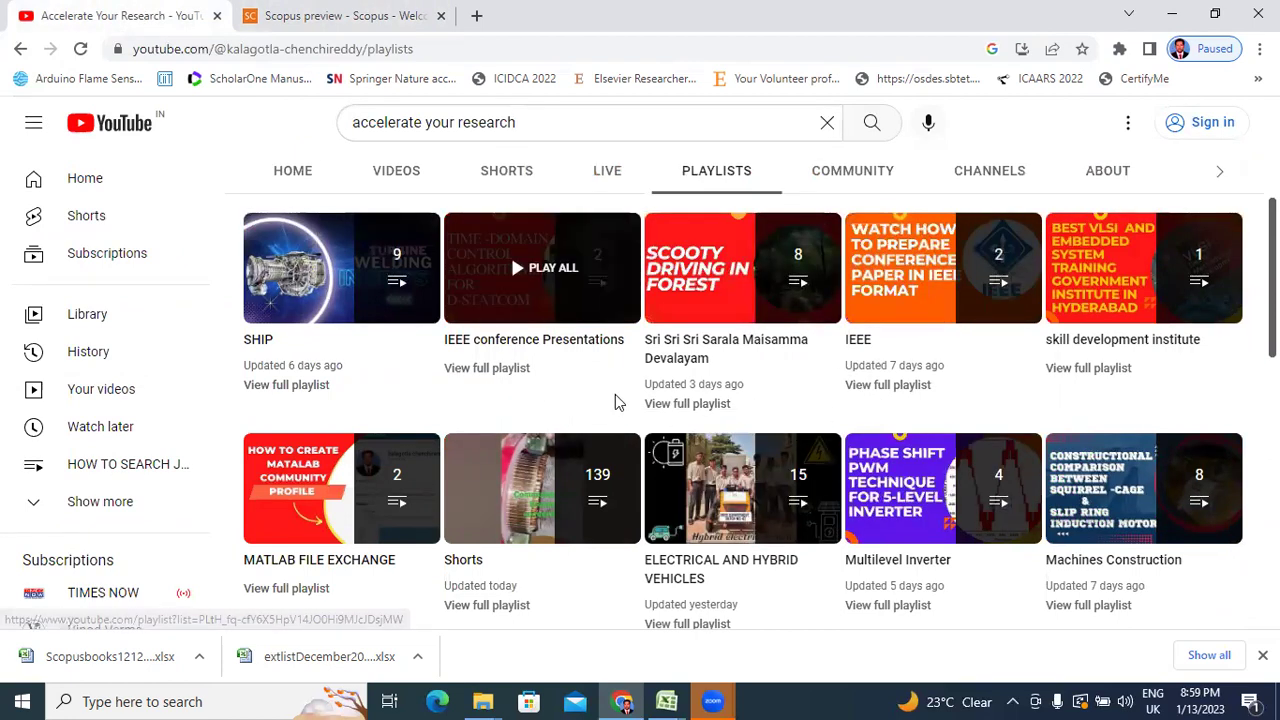
scroll(766, 474, "down", 3)
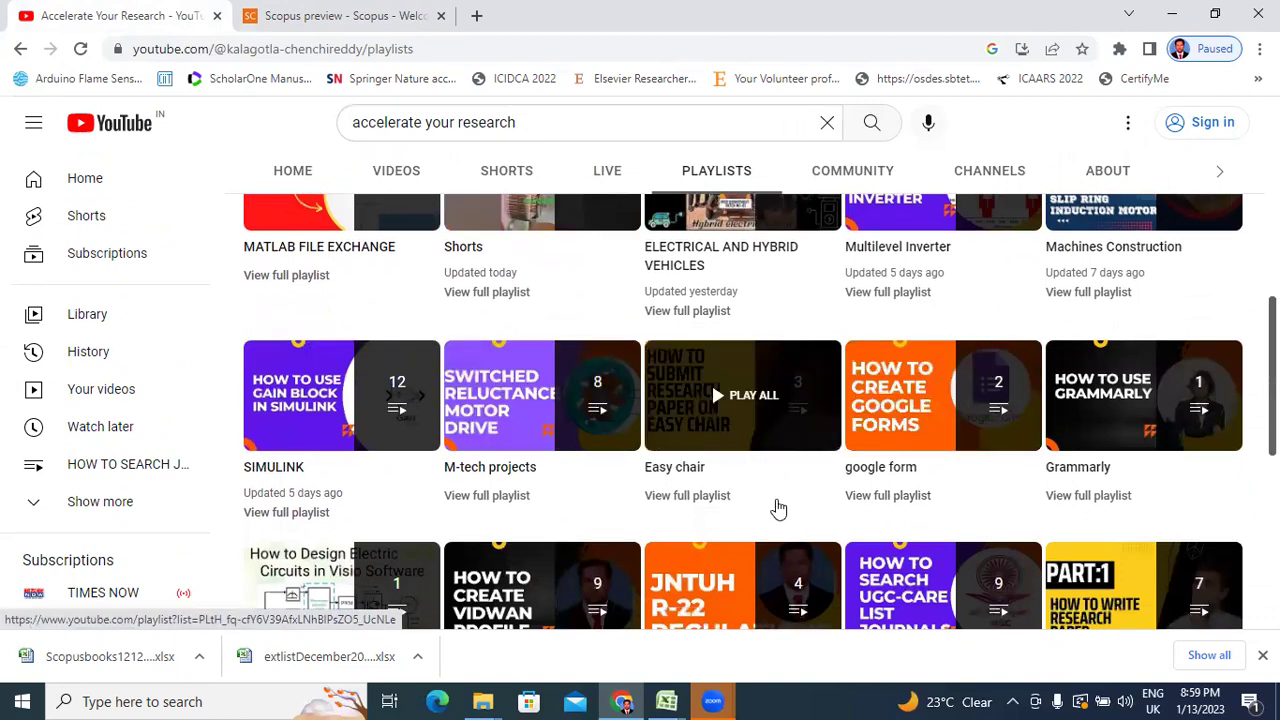
scroll(777, 508, "down", 2)
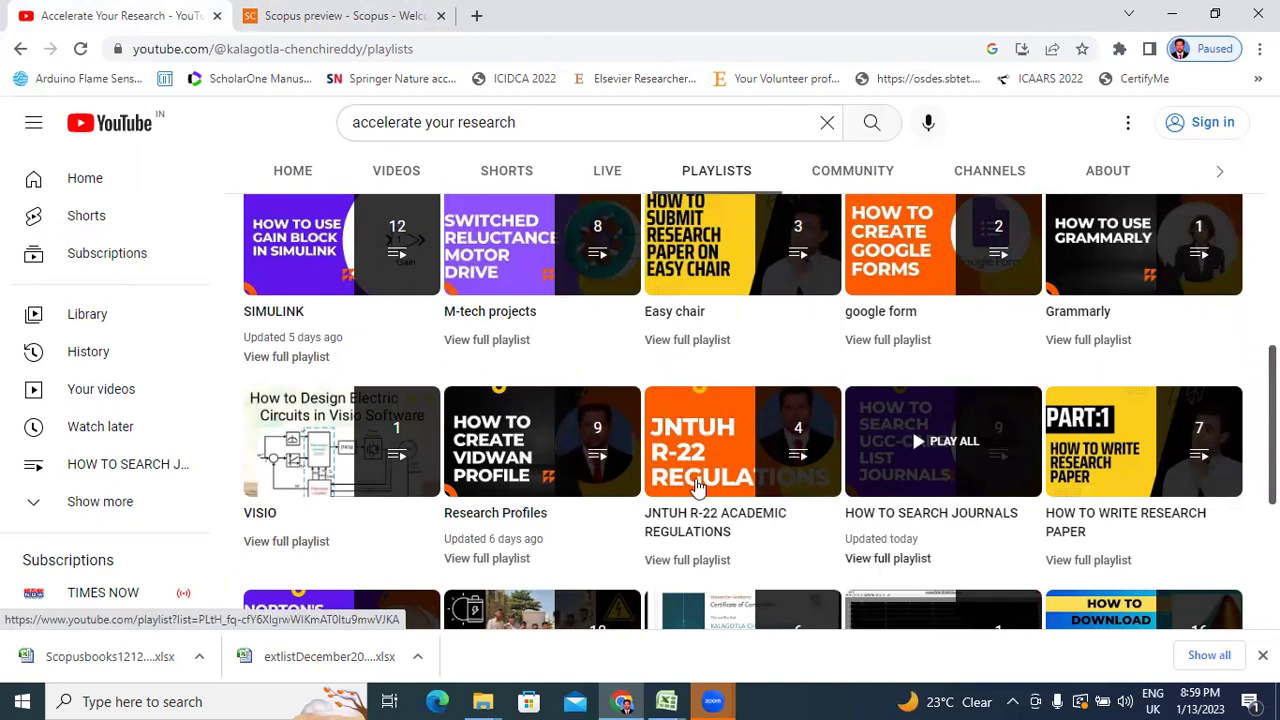
scroll(780, 326, "up", 6)
scroll(668, 323, "down", 5)
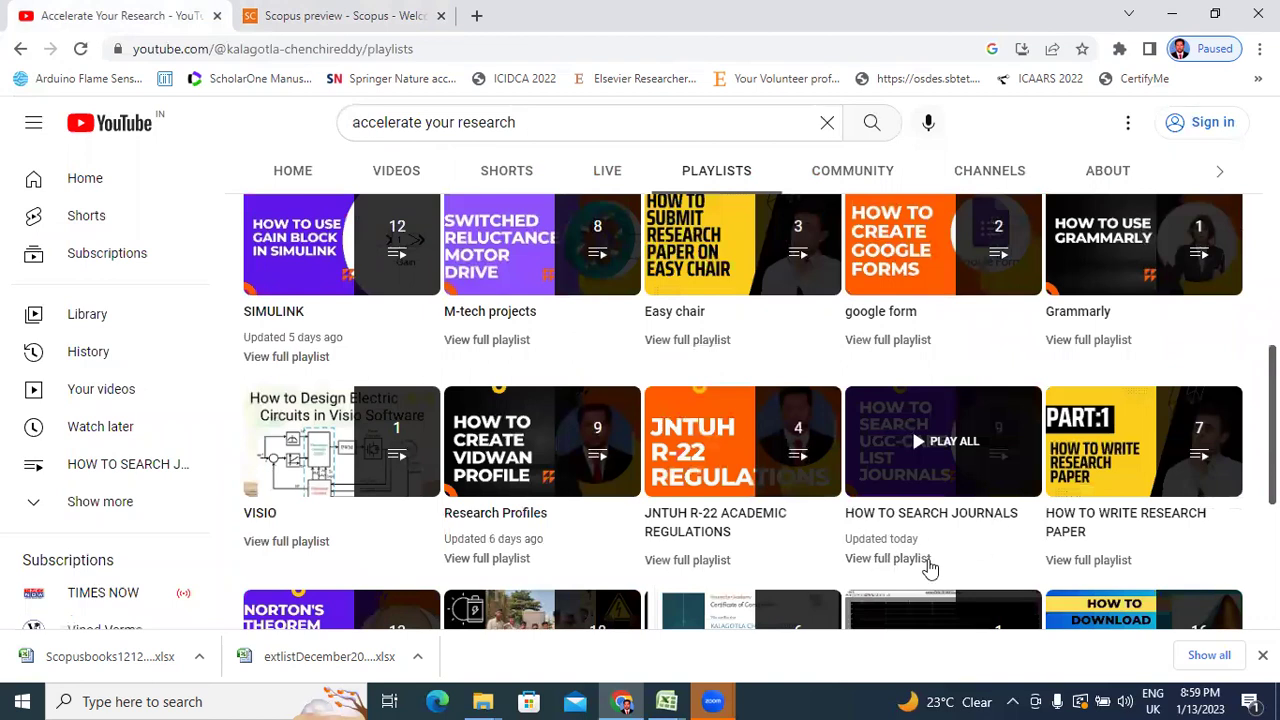
left_click(900, 566)
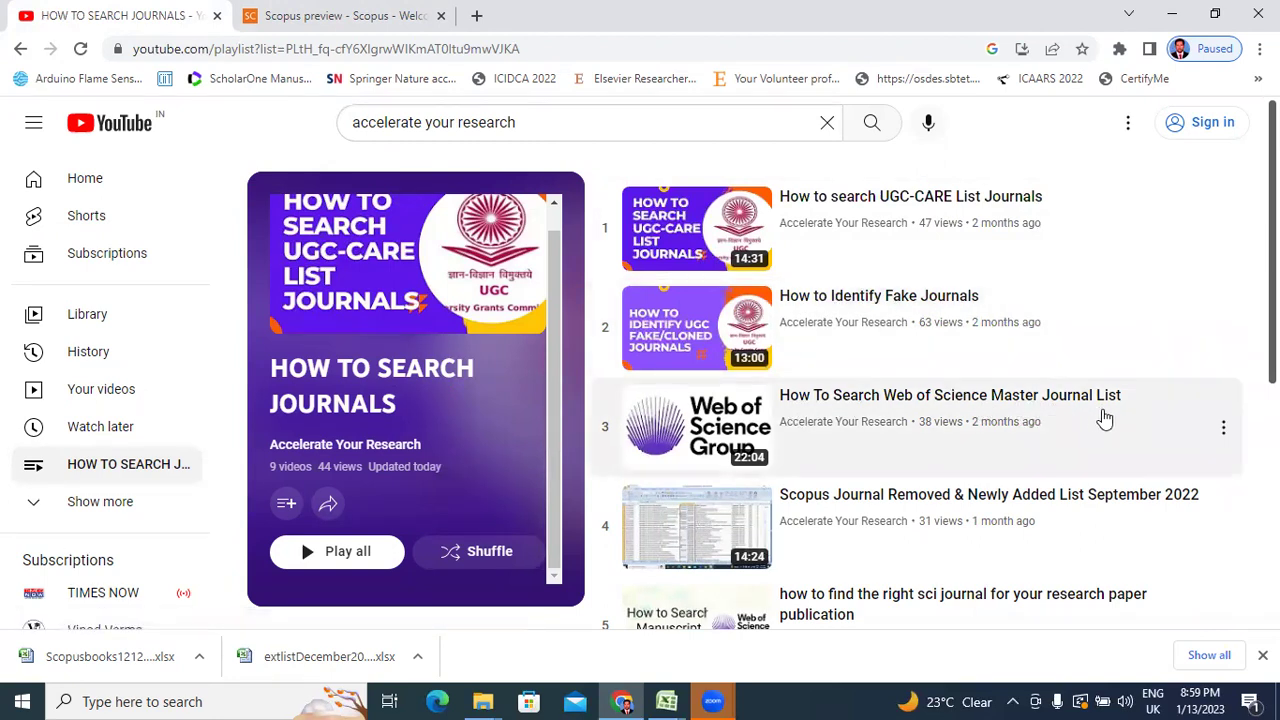
scroll(1175, 370, "down", 3)
scroll(1150, 375, "up", 2)
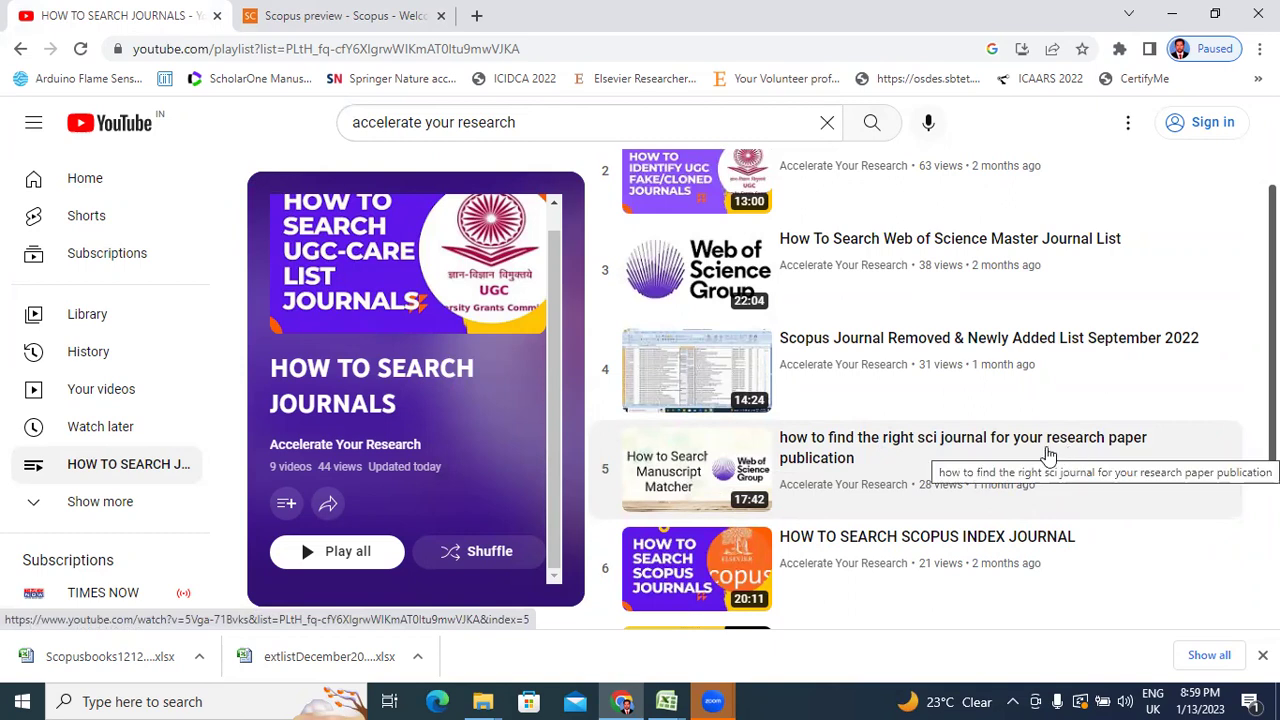
scroll(1123, 446, "down", 3)
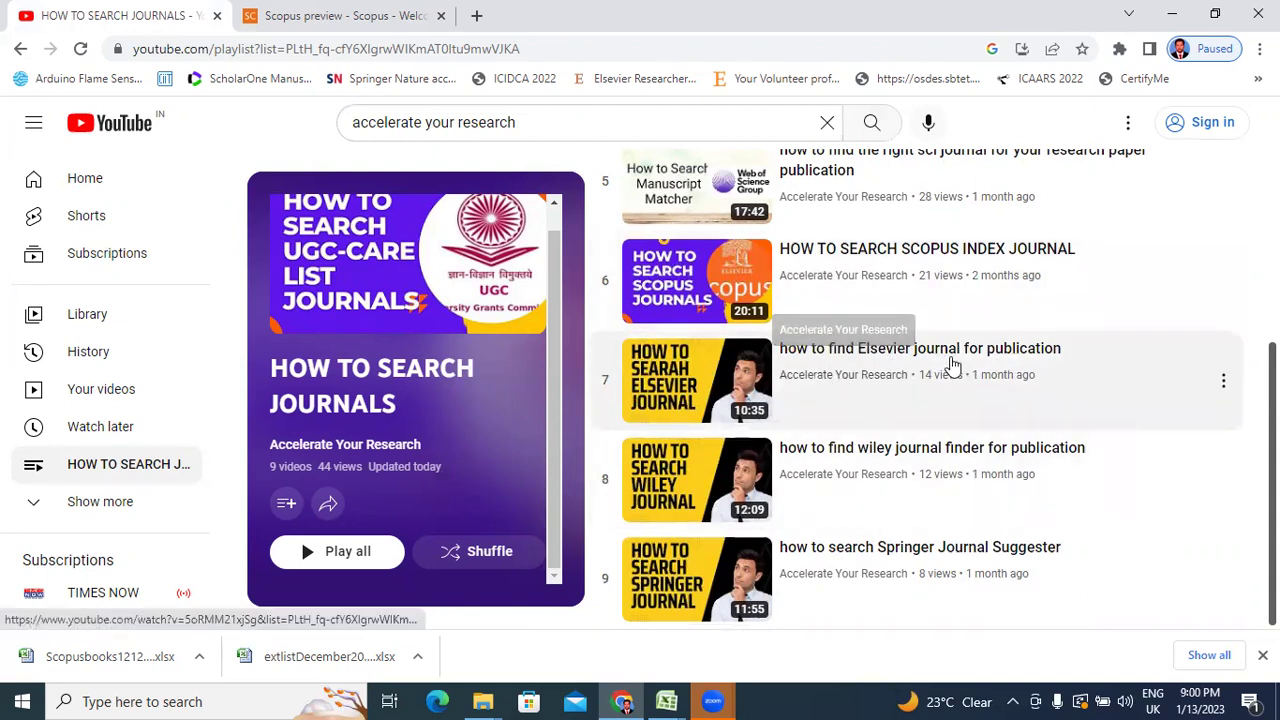
scroll(990, 563, "up", 5)
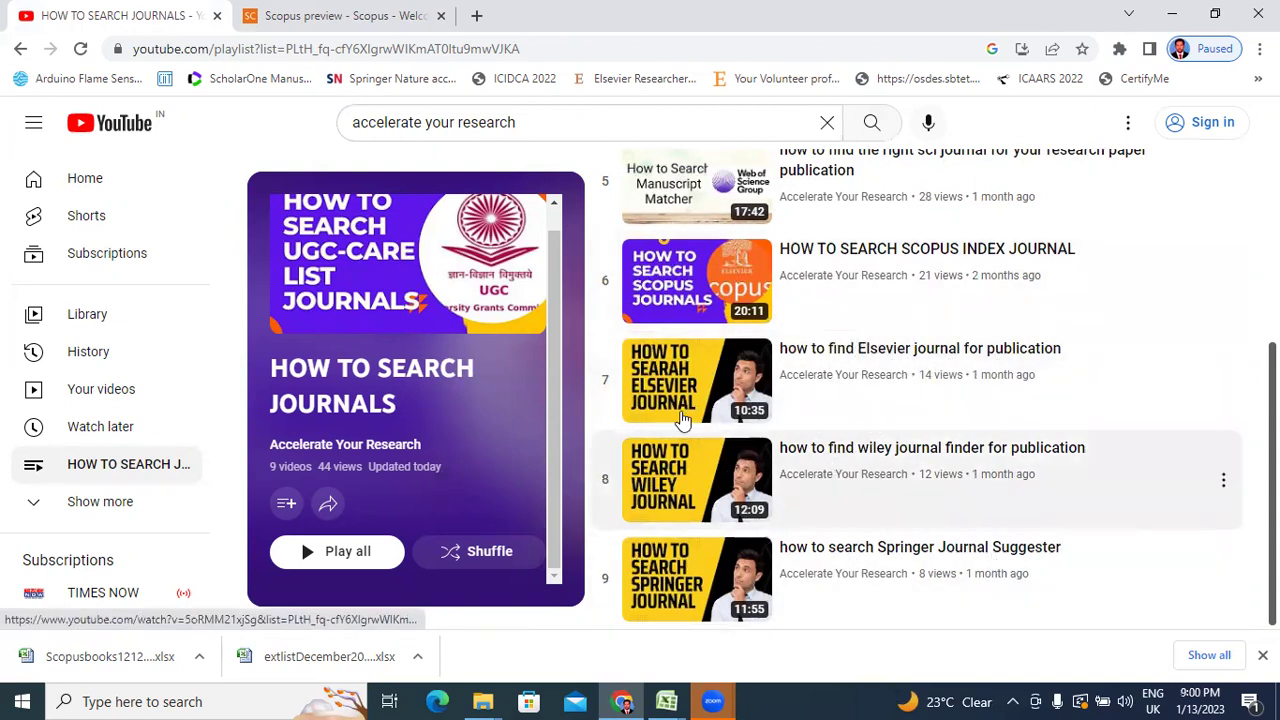
- Close the YouTube tab, go to Google and search for 'SCOPUS CONTENT LIST'
left_click(217, 15)
left_click(243, 48)
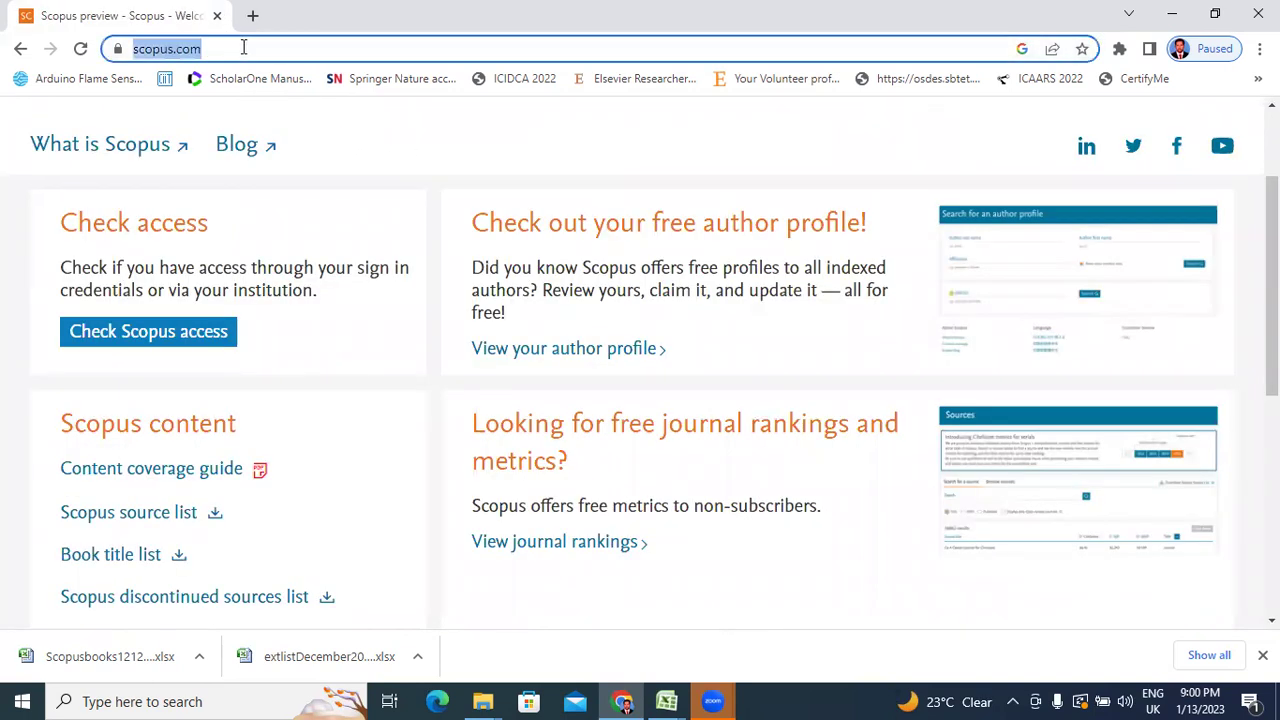
type("GOO")
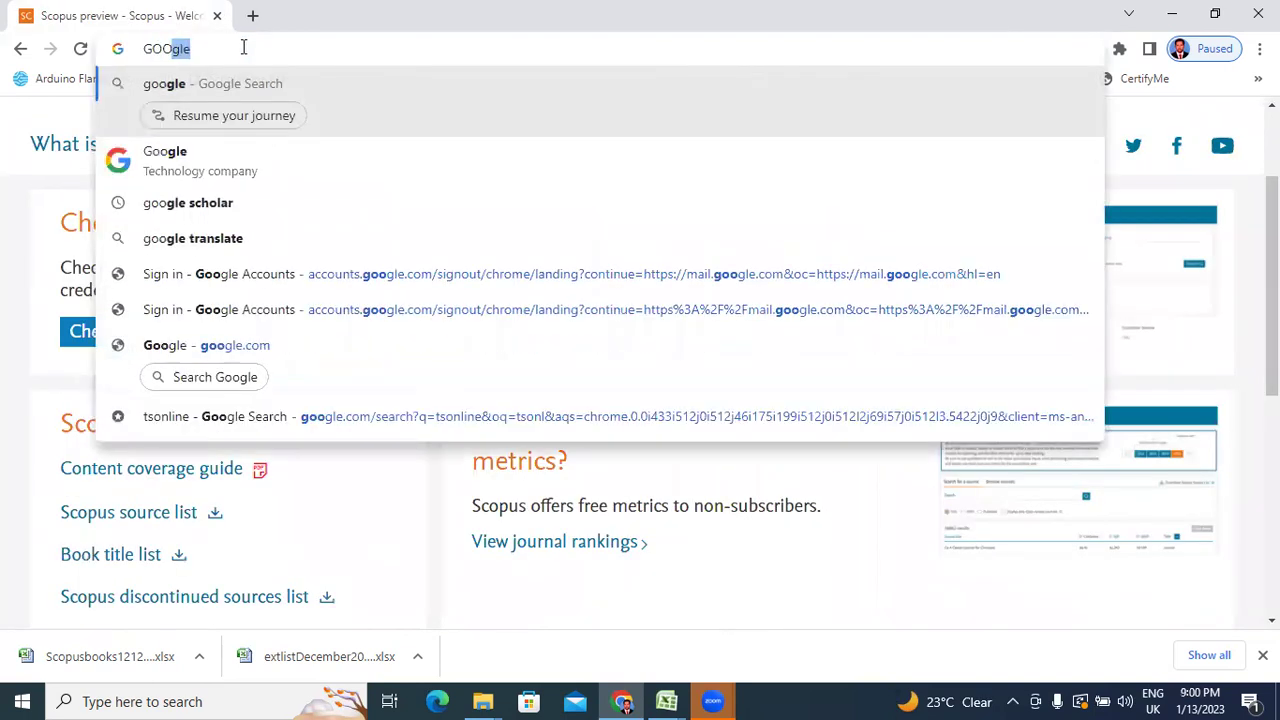
key("Return")
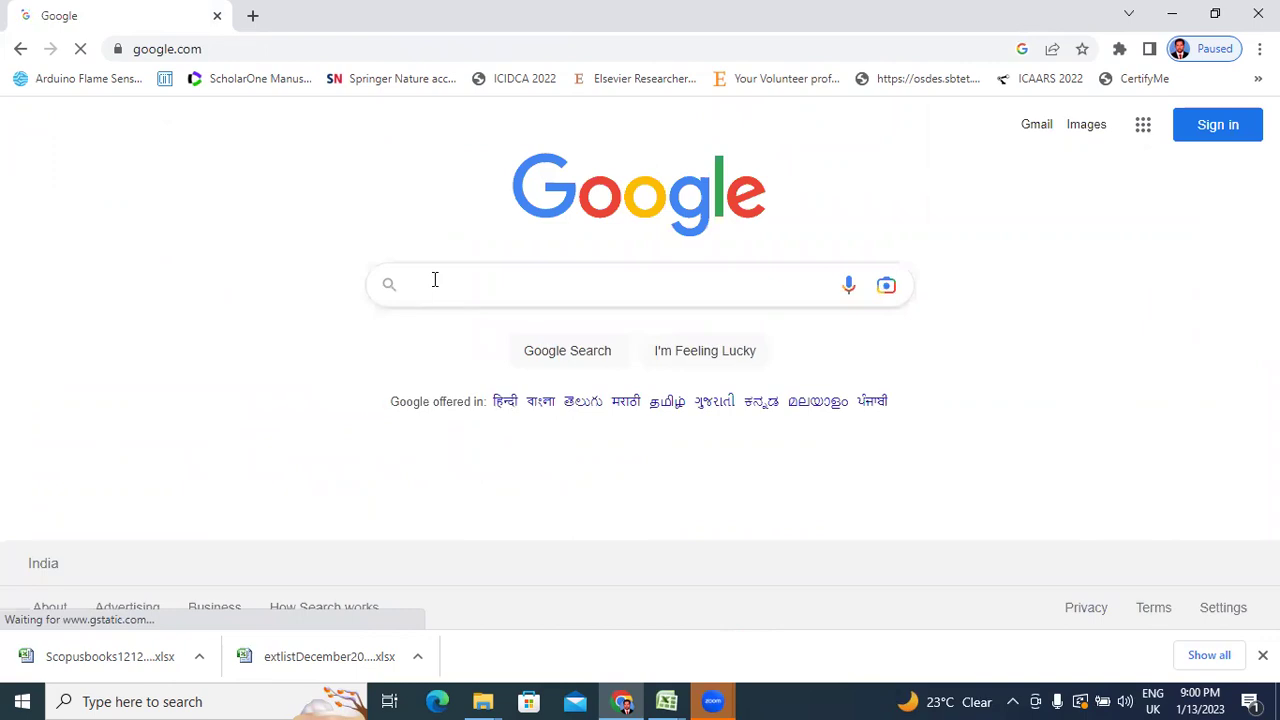
type("s")
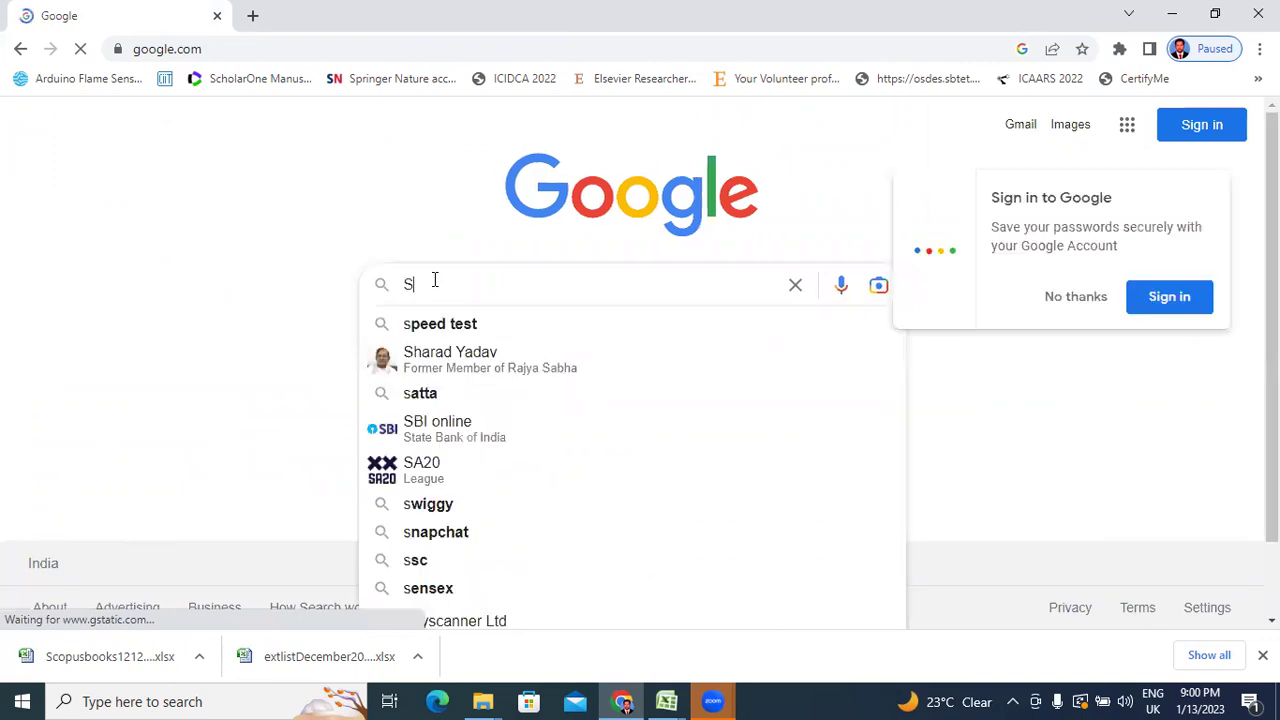
type("COPUS ")
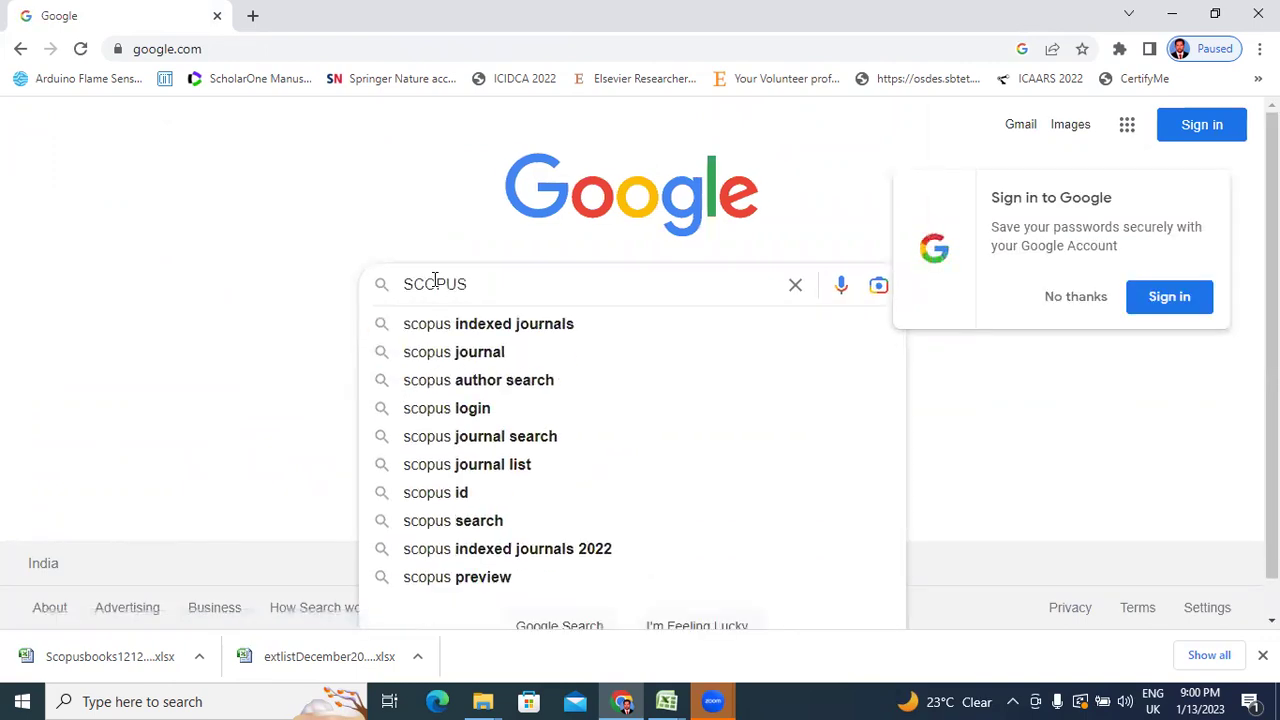
type("CONTE")
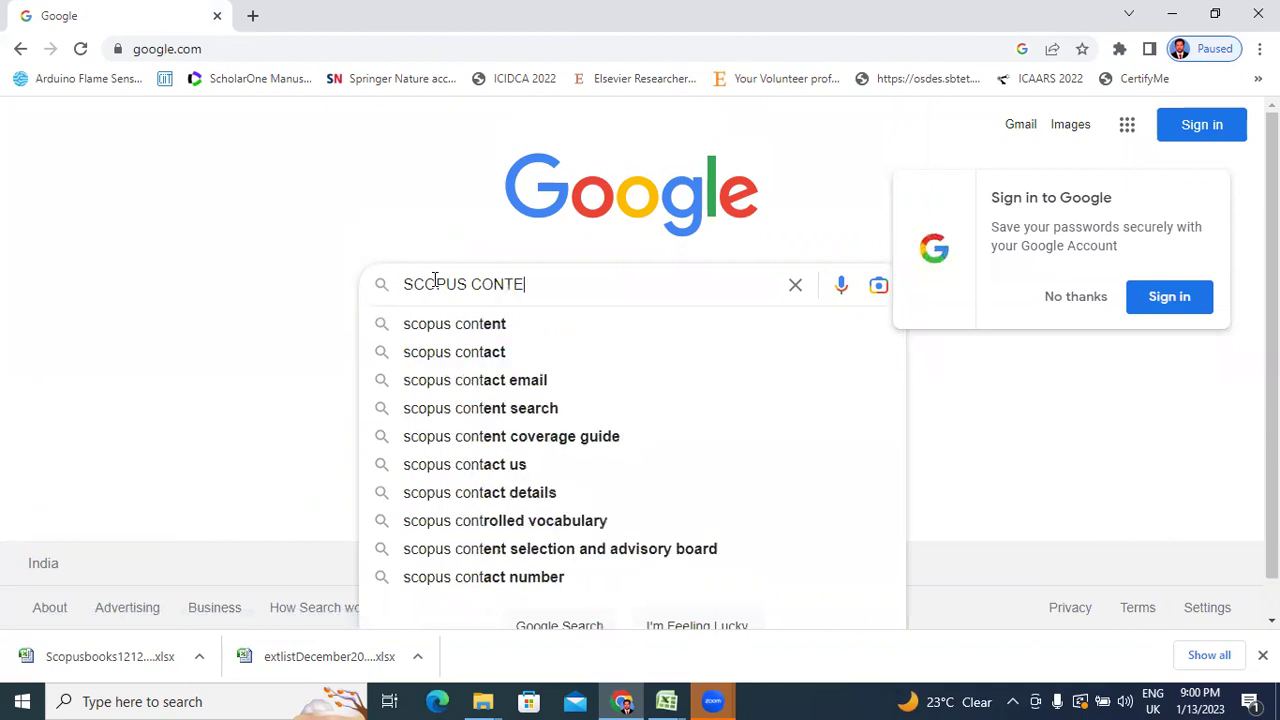
type("NT L")
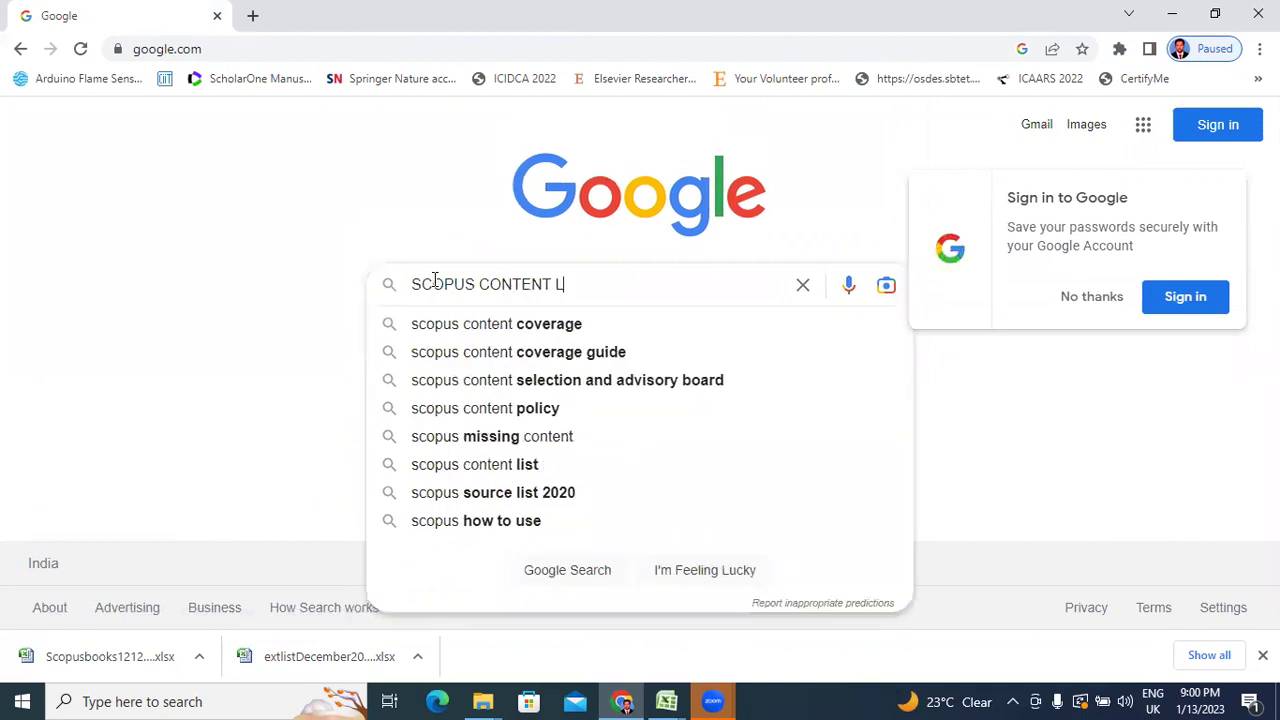
type("IST")
key("Return")
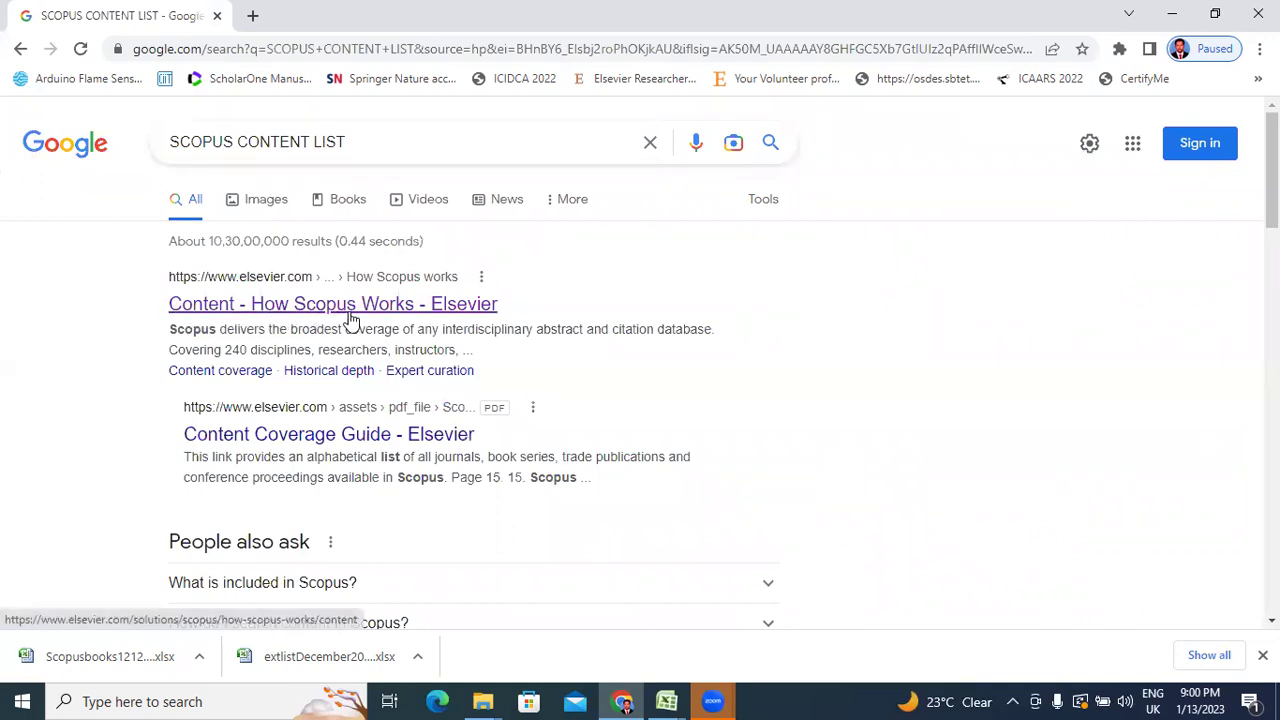
- Open Elsevier's 'Content - How Scopus Works' page and scroll to the Titles on Scopus downloads
left_click(331, 310)
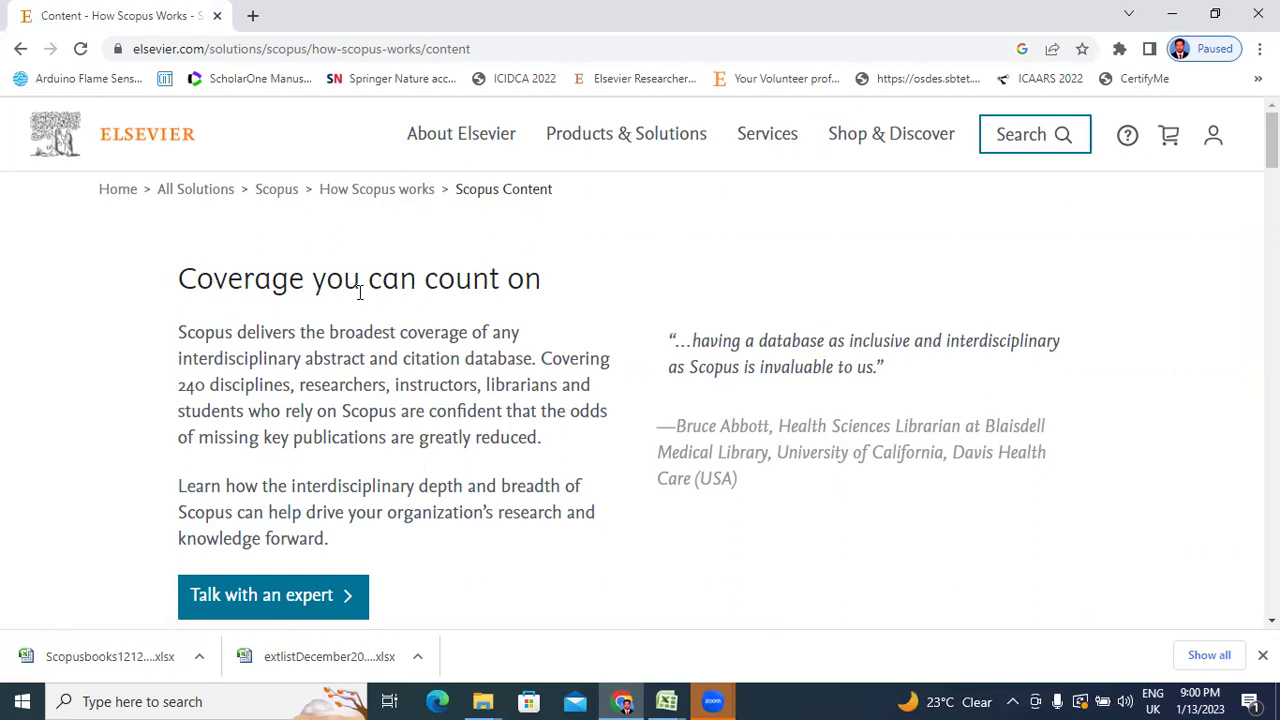
scroll(545, 290, "down", 10)
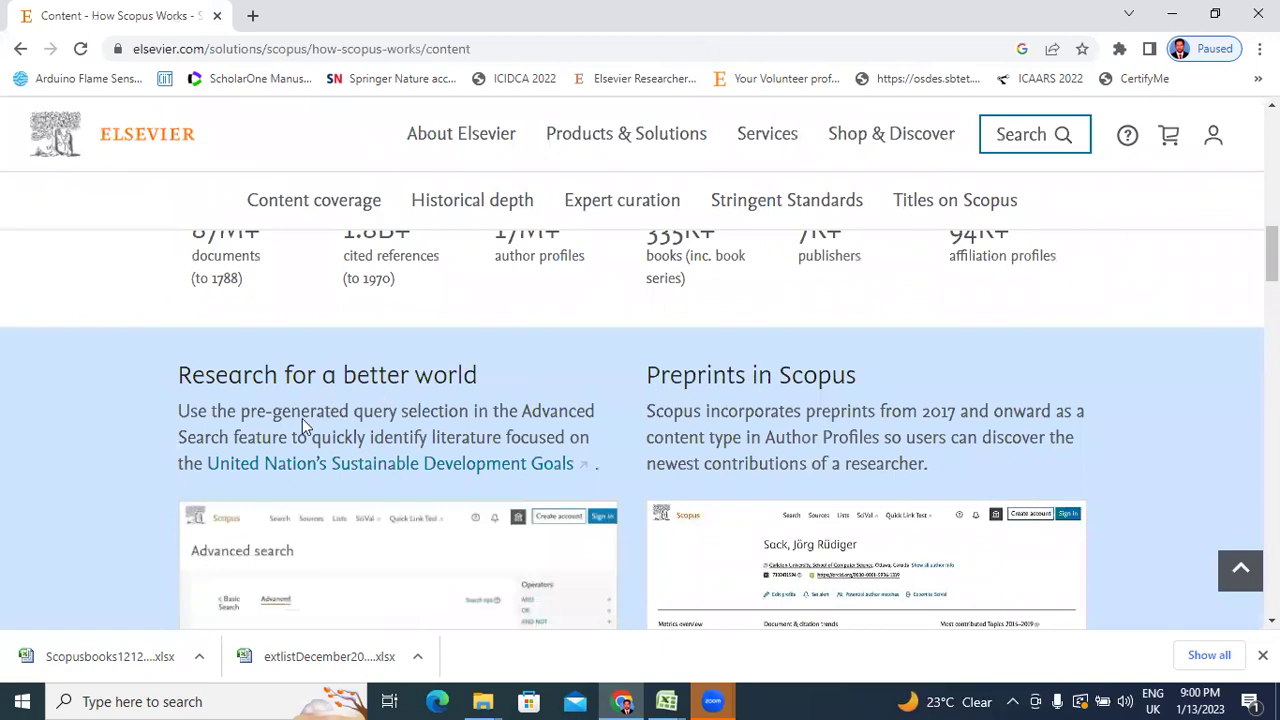
scroll(650, 472, "down", 5)
scroll(319, 472, "down", 20)
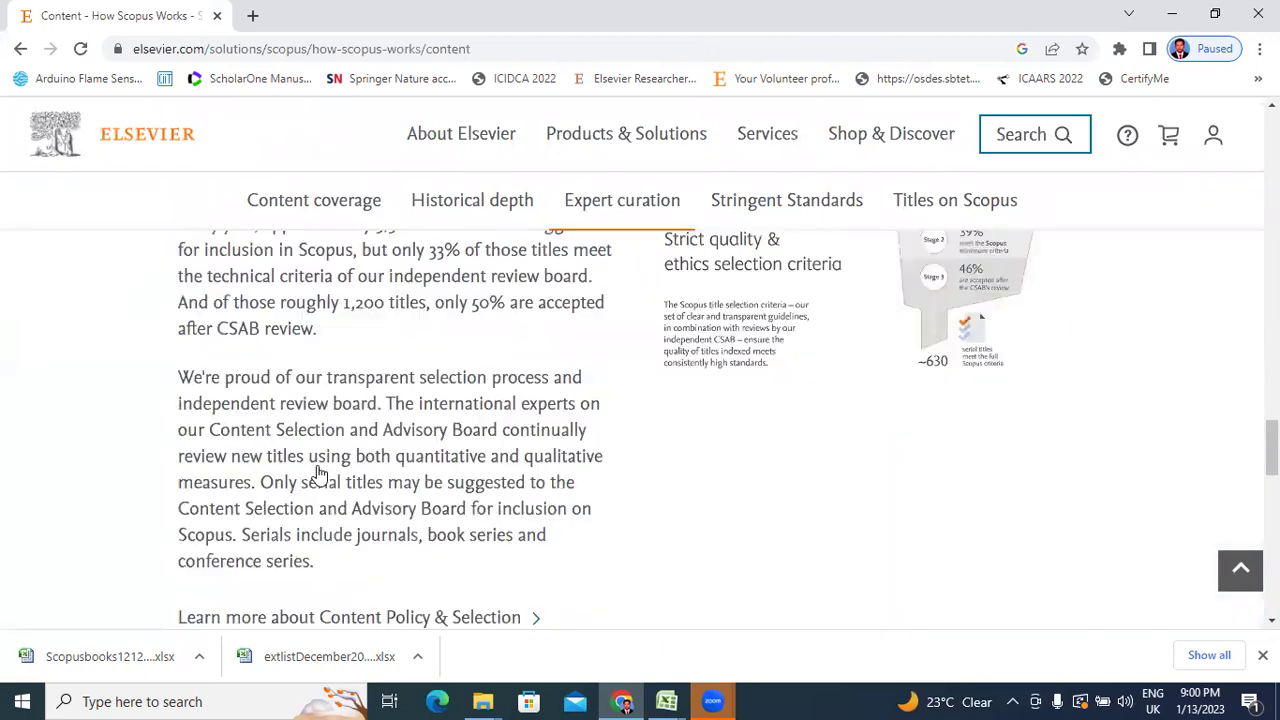
scroll(317, 471, "up", 5)
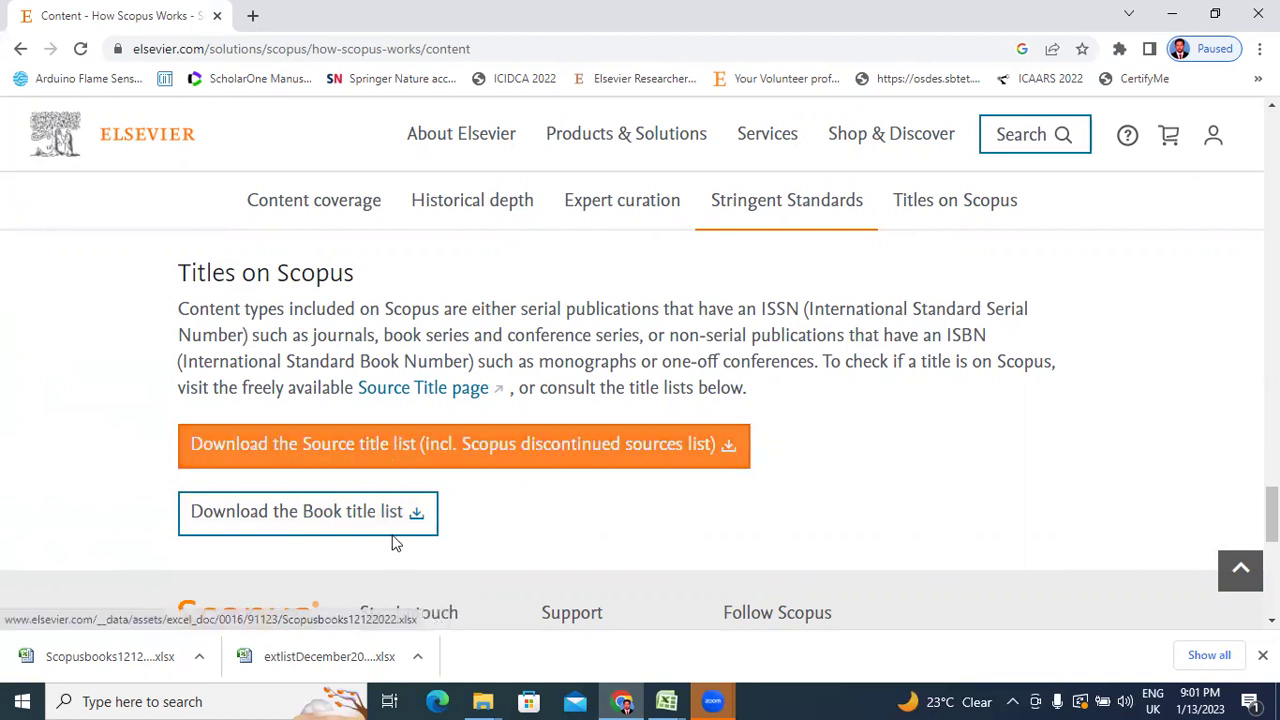
left_click(667, 700)
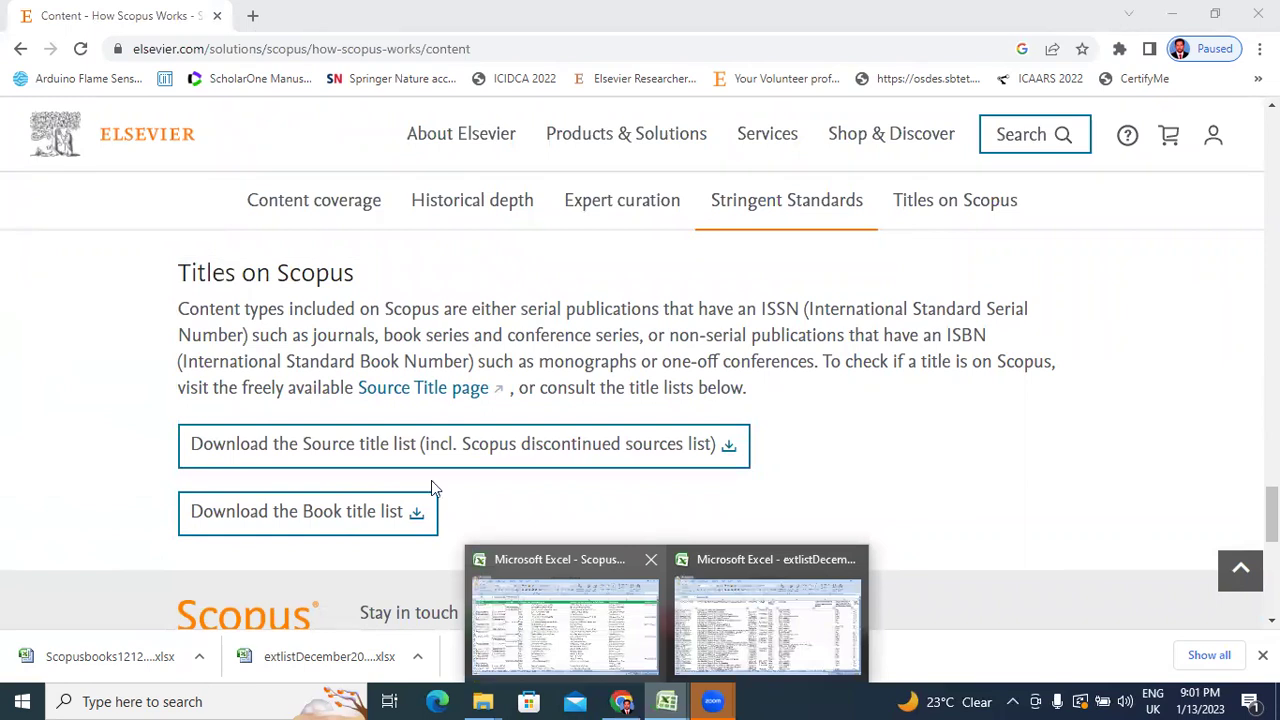
- In extlistDecember2022's Accepted titles Dec. 2022 sheet, select column D's Dec-2022 dates to count 138 titles
left_click(767, 625)
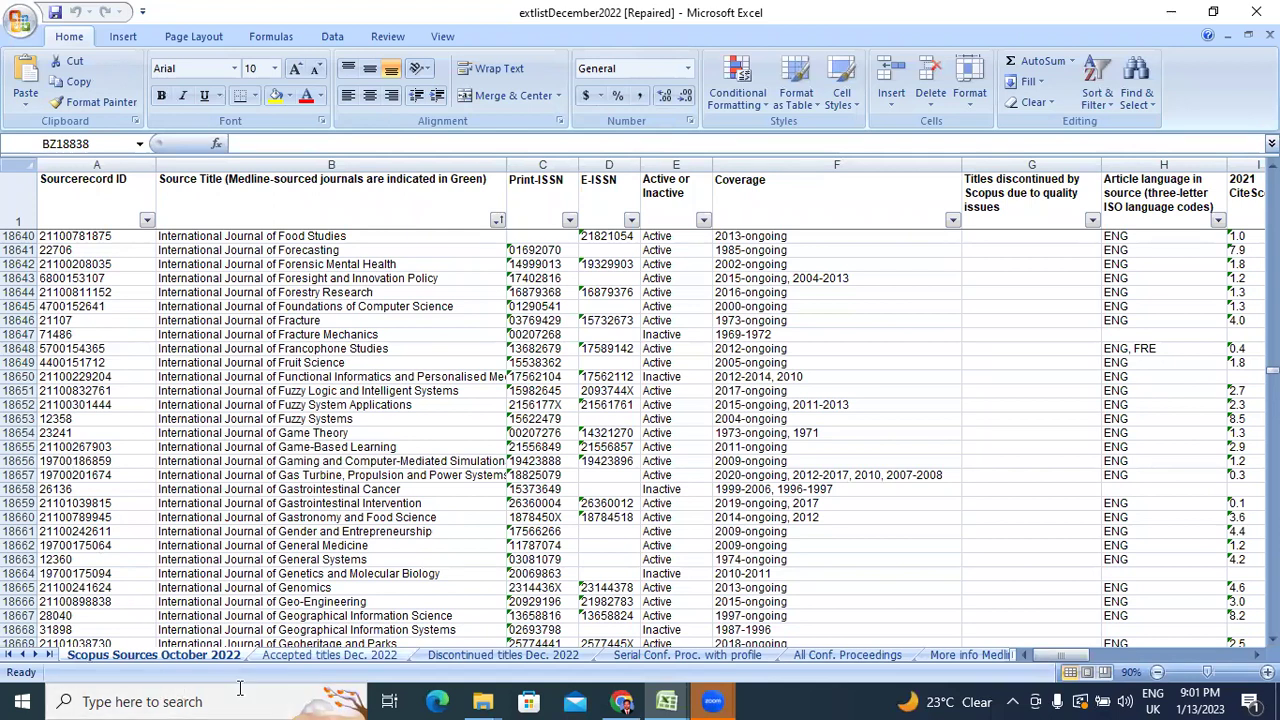
key("ctrl+Page_Down")
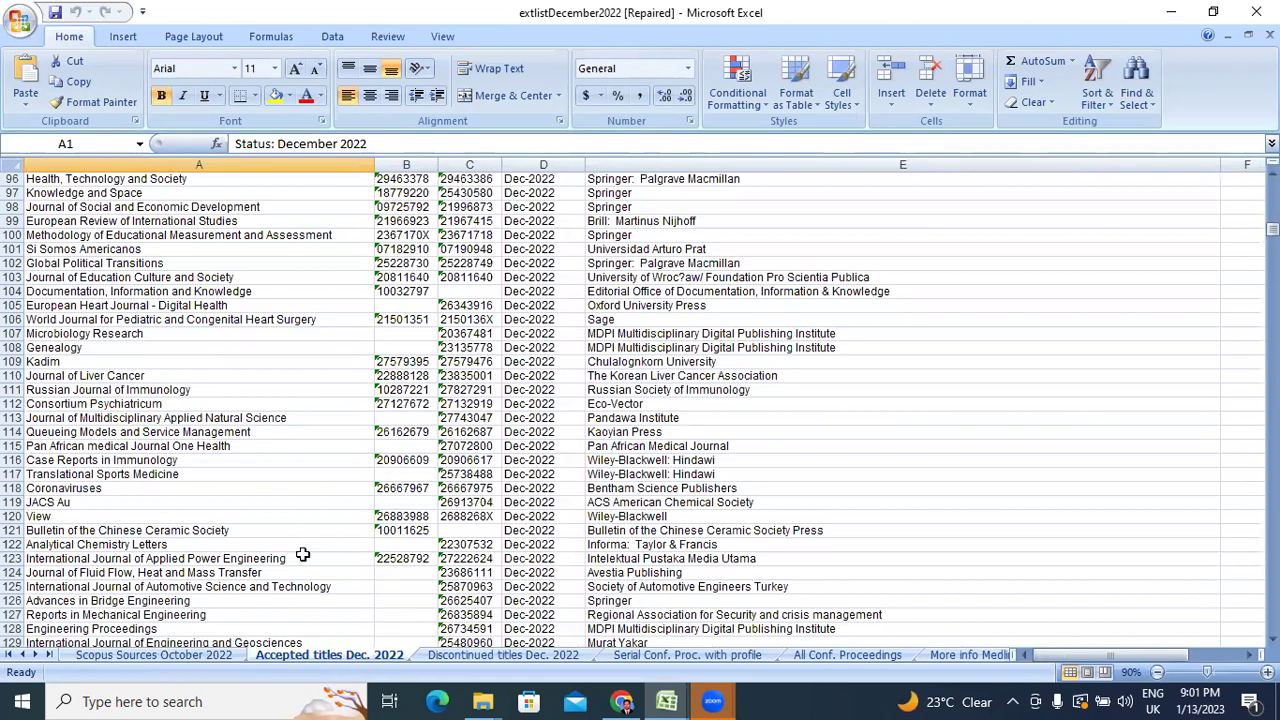
scroll(340, 375, "up", 8)
scroll(355, 445, "up", 10)
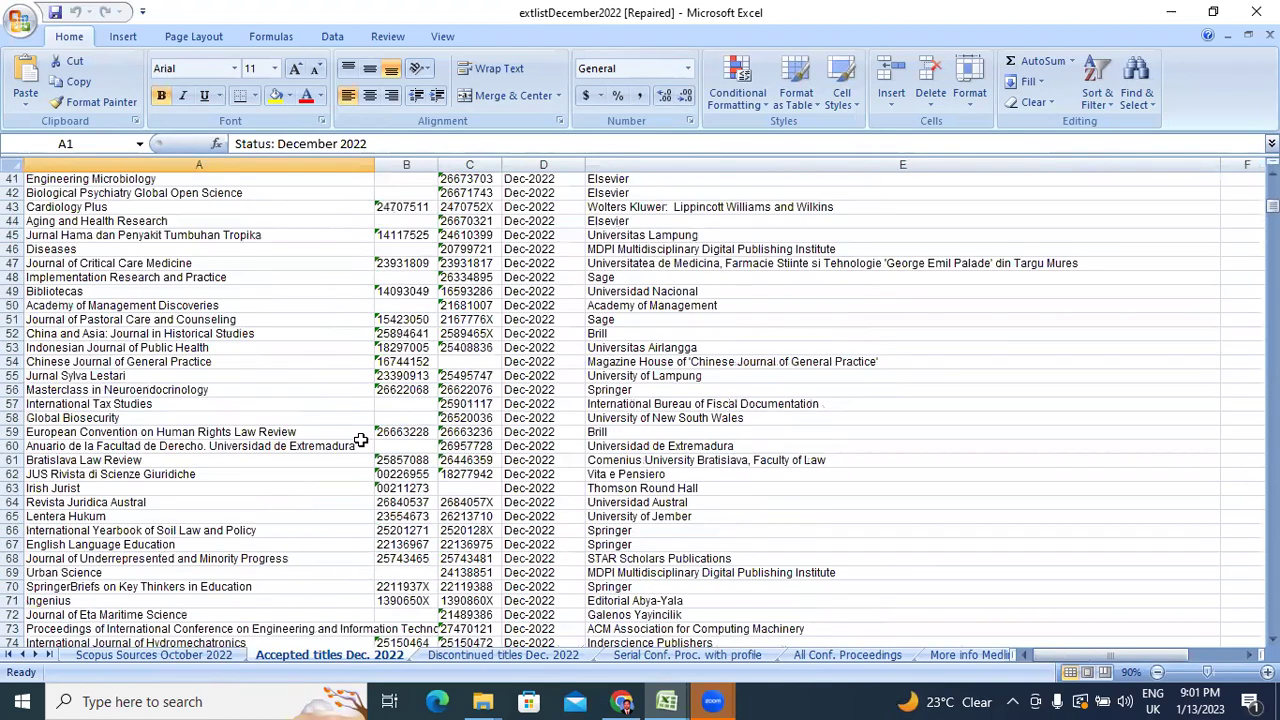
scroll(360, 440, "up", 13)
left_click_drag(524, 281, 525, 655)
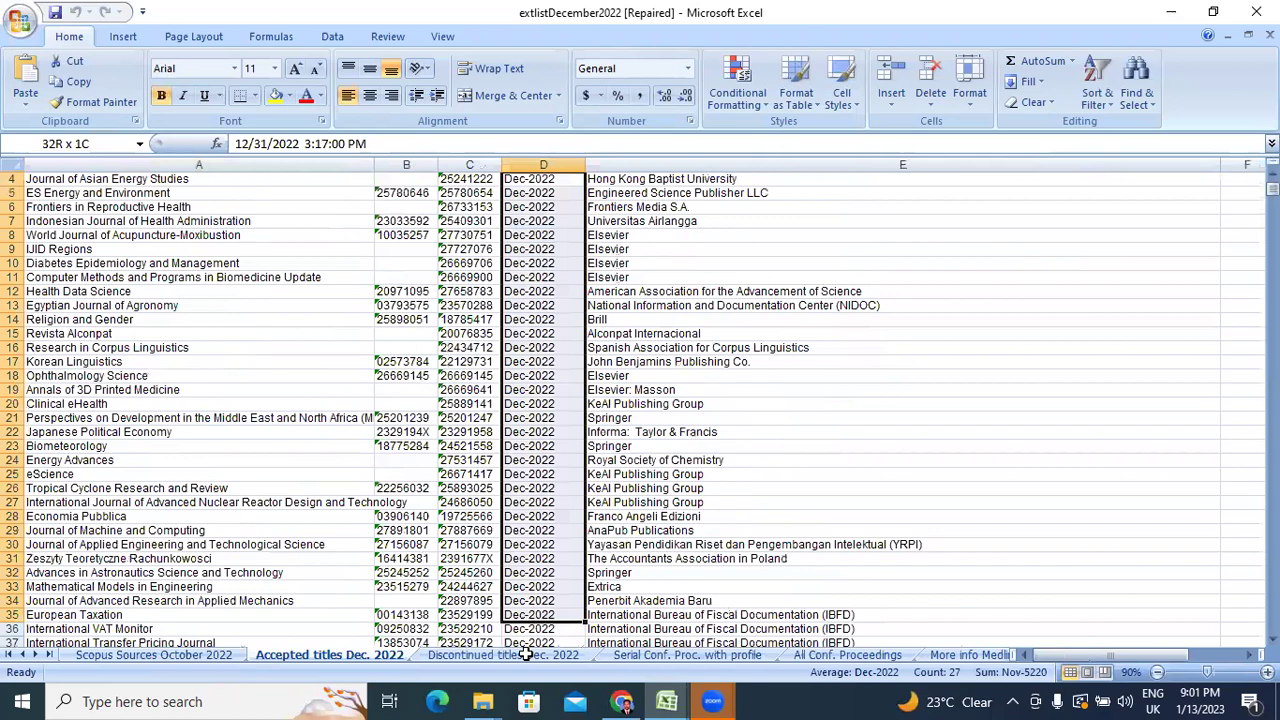
left_click_drag(526, 654, 530, 530)
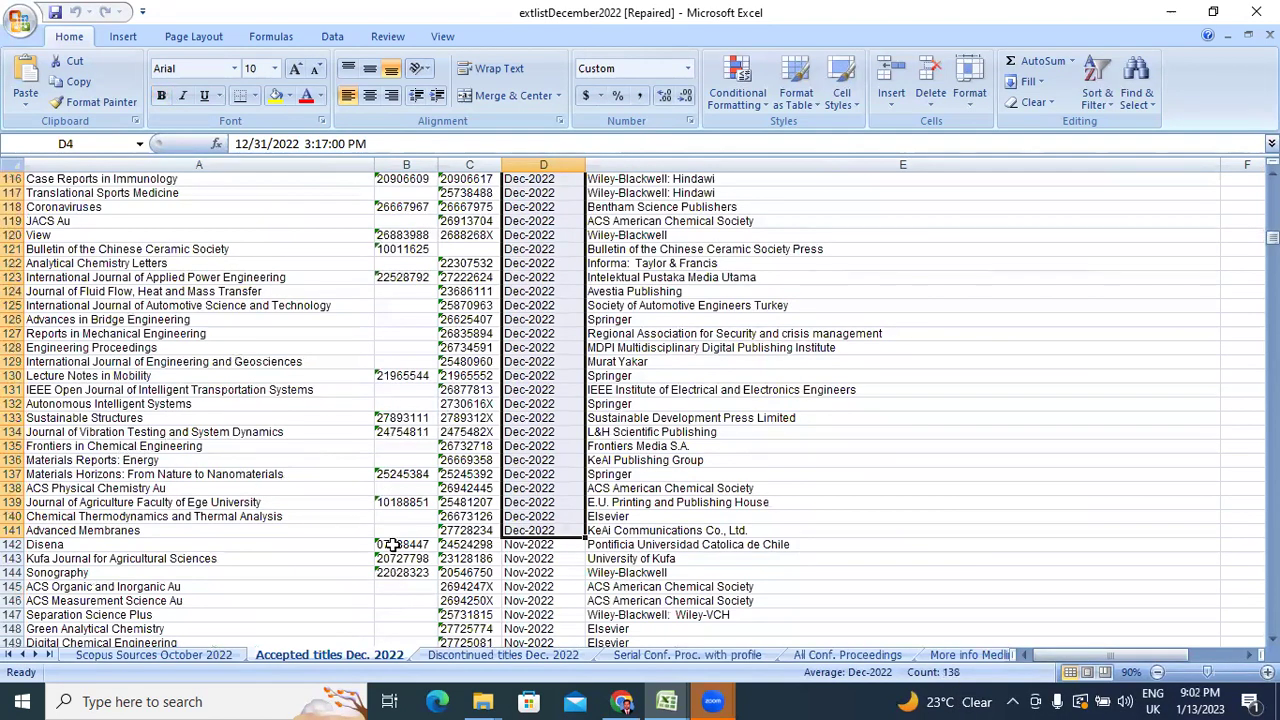
- Scroll back up the Accepted titles Dec. 2022 sheet to its title
scroll(525, 437, "up", 7)
scroll(525, 437, "up", 15)
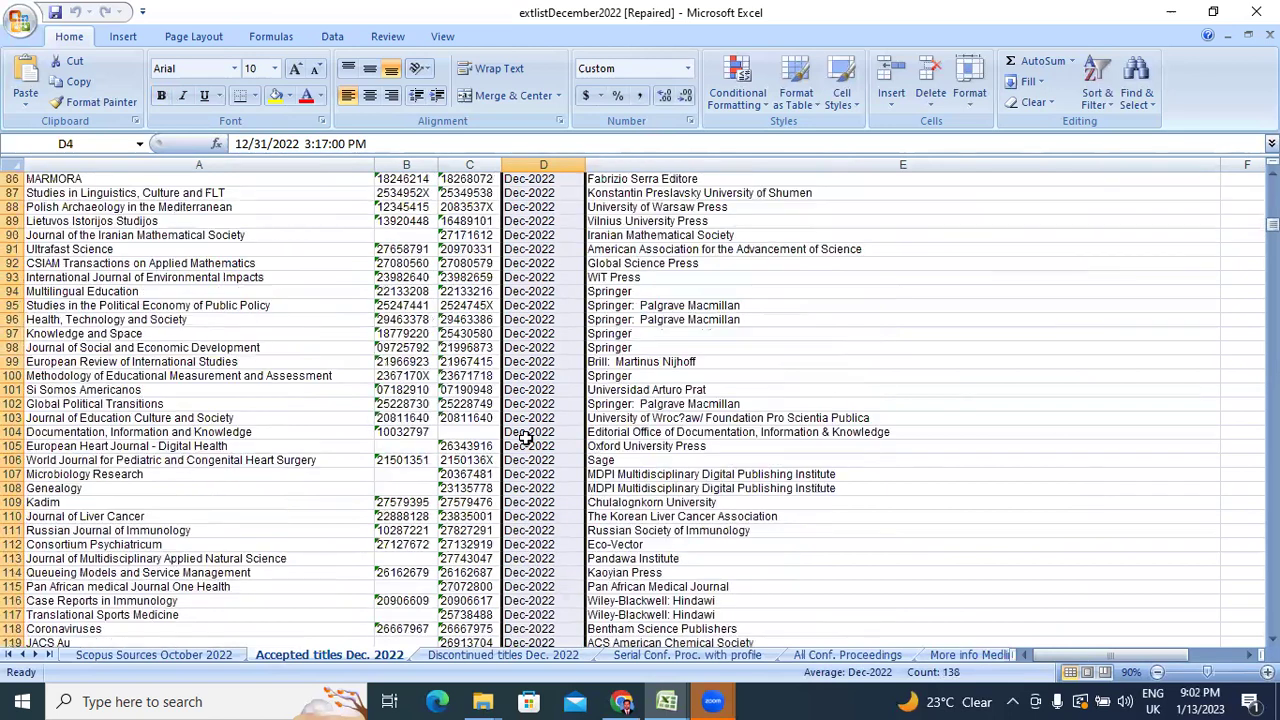
scroll(525, 437, "up", 17)
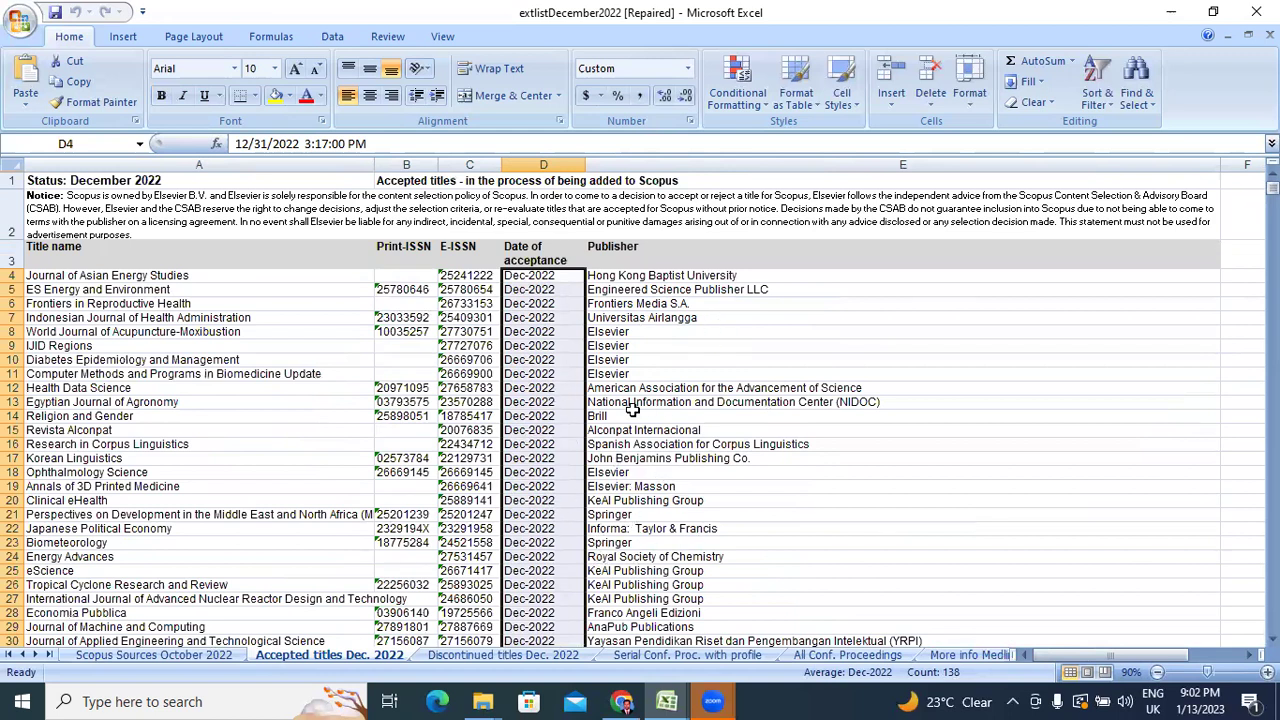
scroll(632, 410, "down", 3)
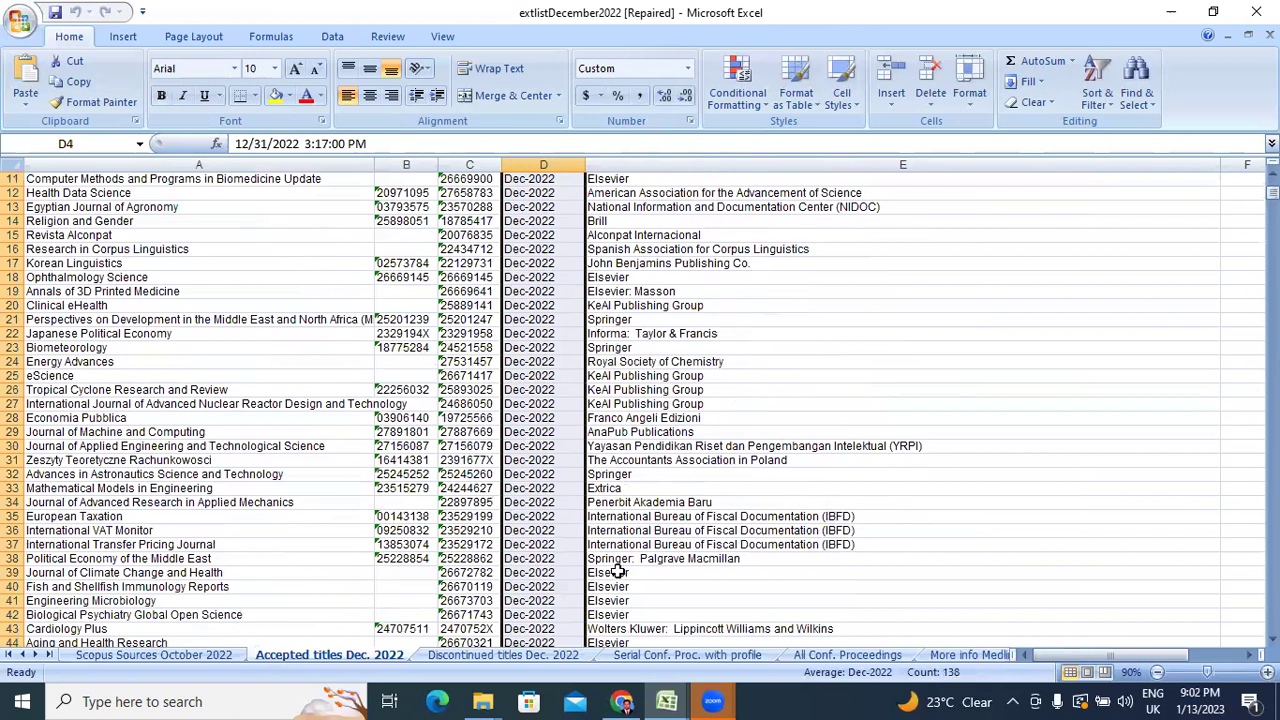
scroll(568, 494, "down", 5)
scroll(428, 459, "down", 17)
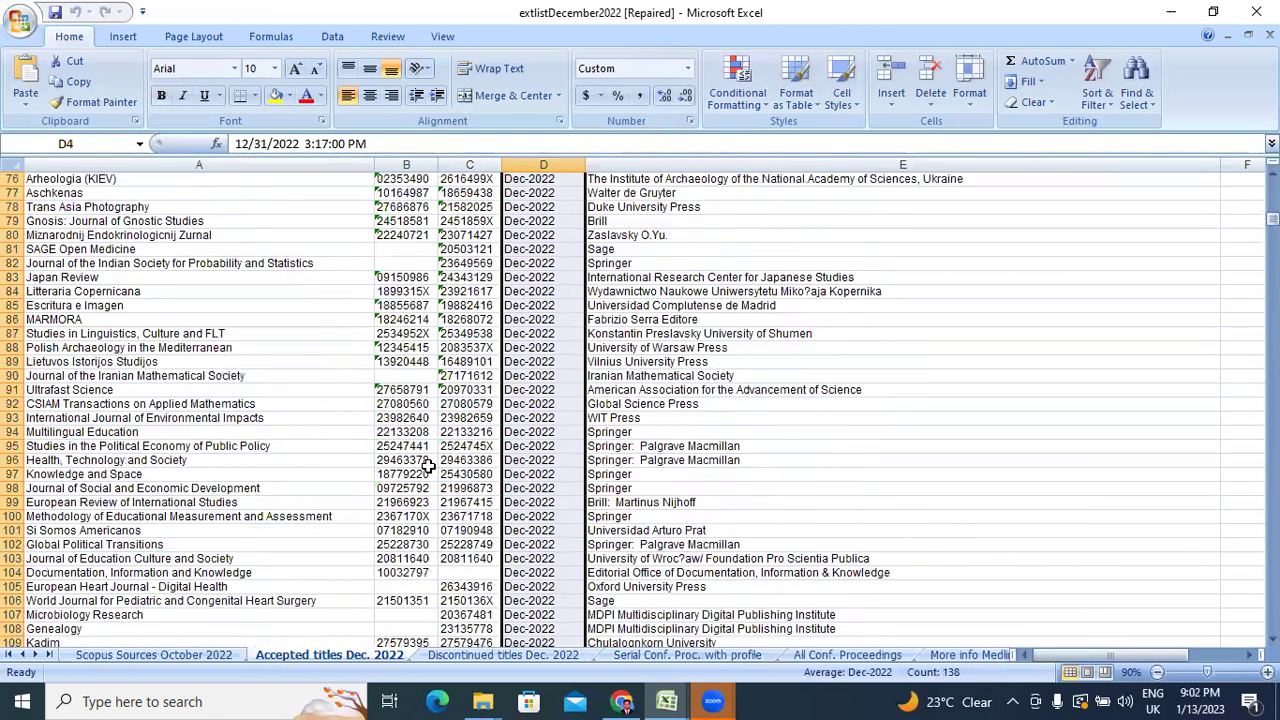
scroll(428, 465, "down", 18)
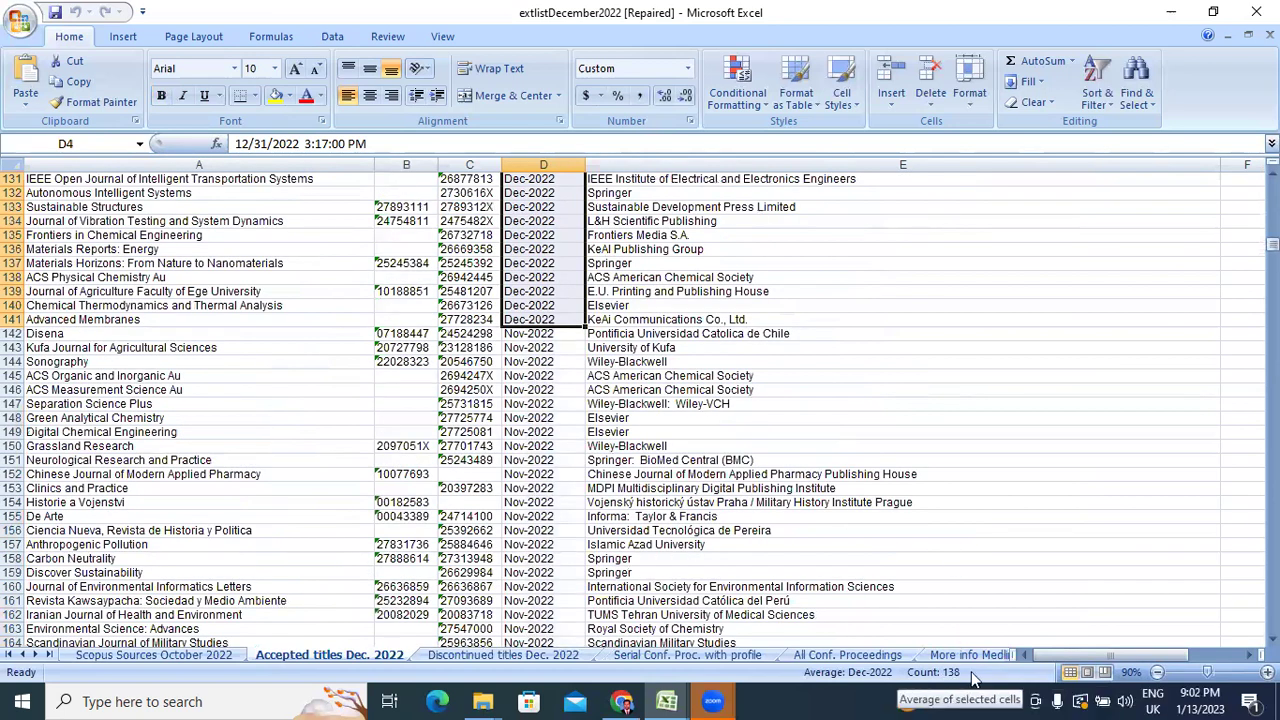
scroll(474, 425, "up", 20)
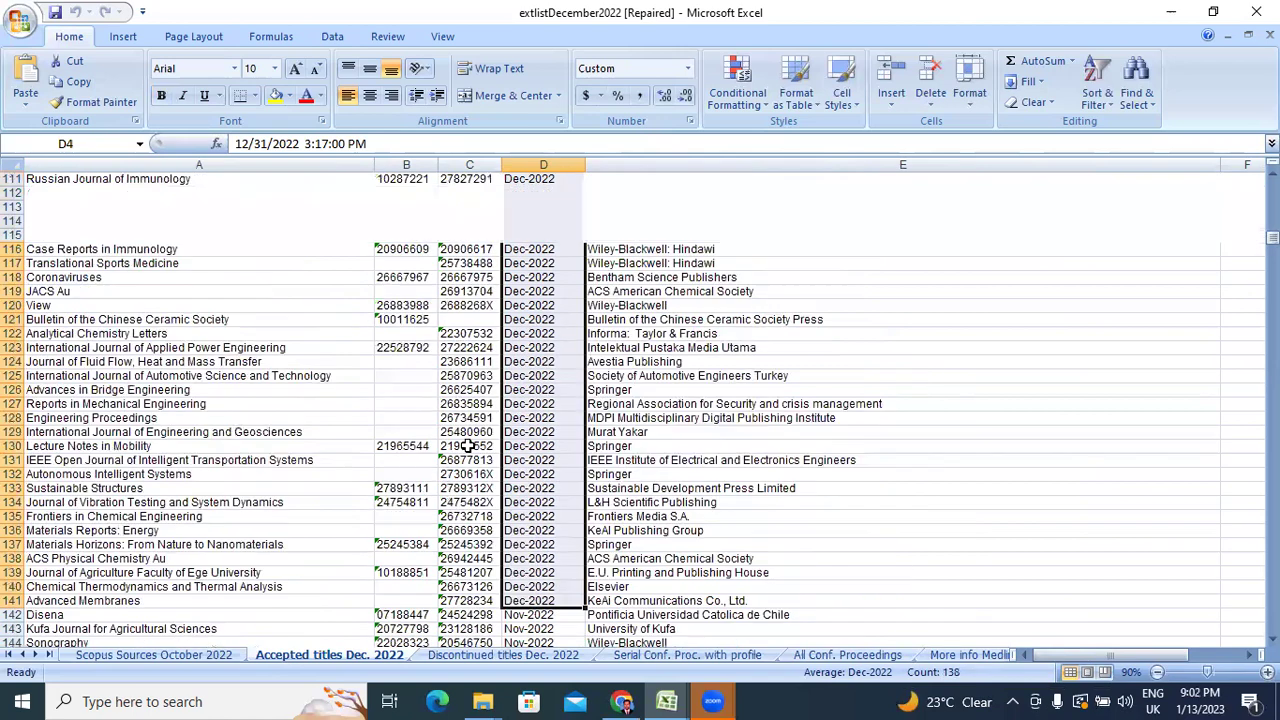
scroll(523, 335, "up", 15)
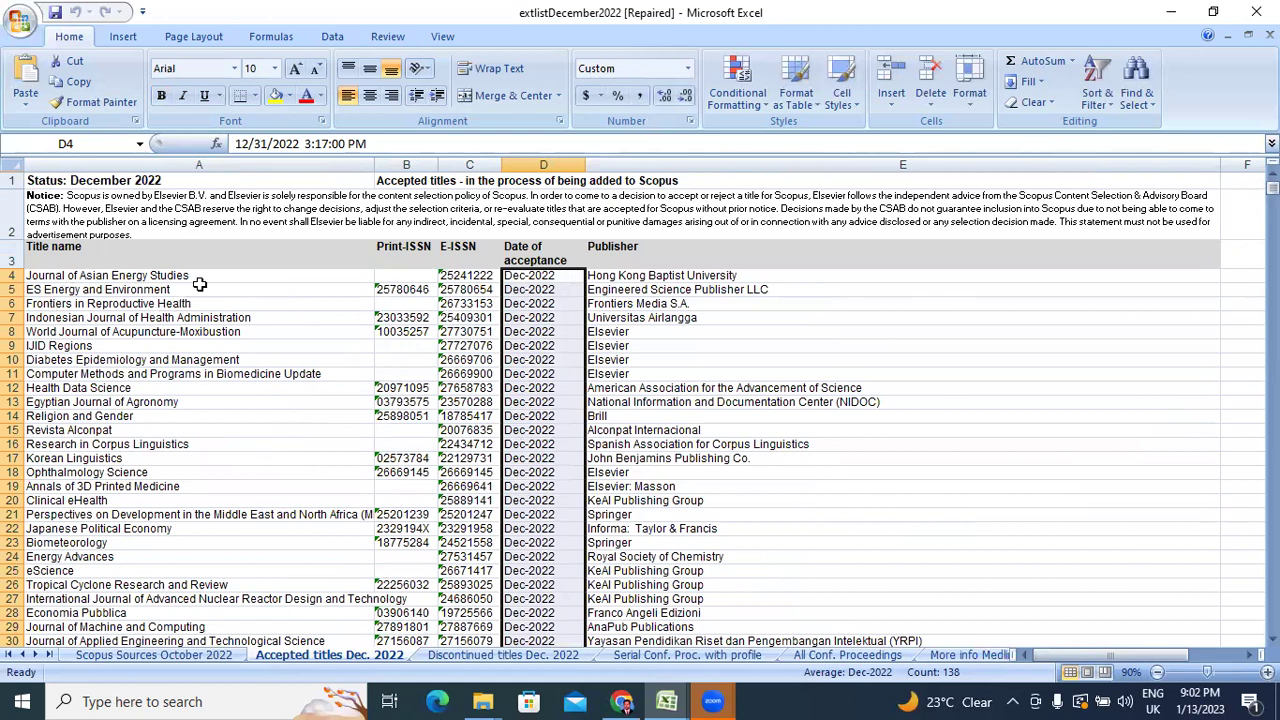
- Switch to the Discontinued titles Dec. 2022 sheet and scroll through its red entries
left_click(477, 655)
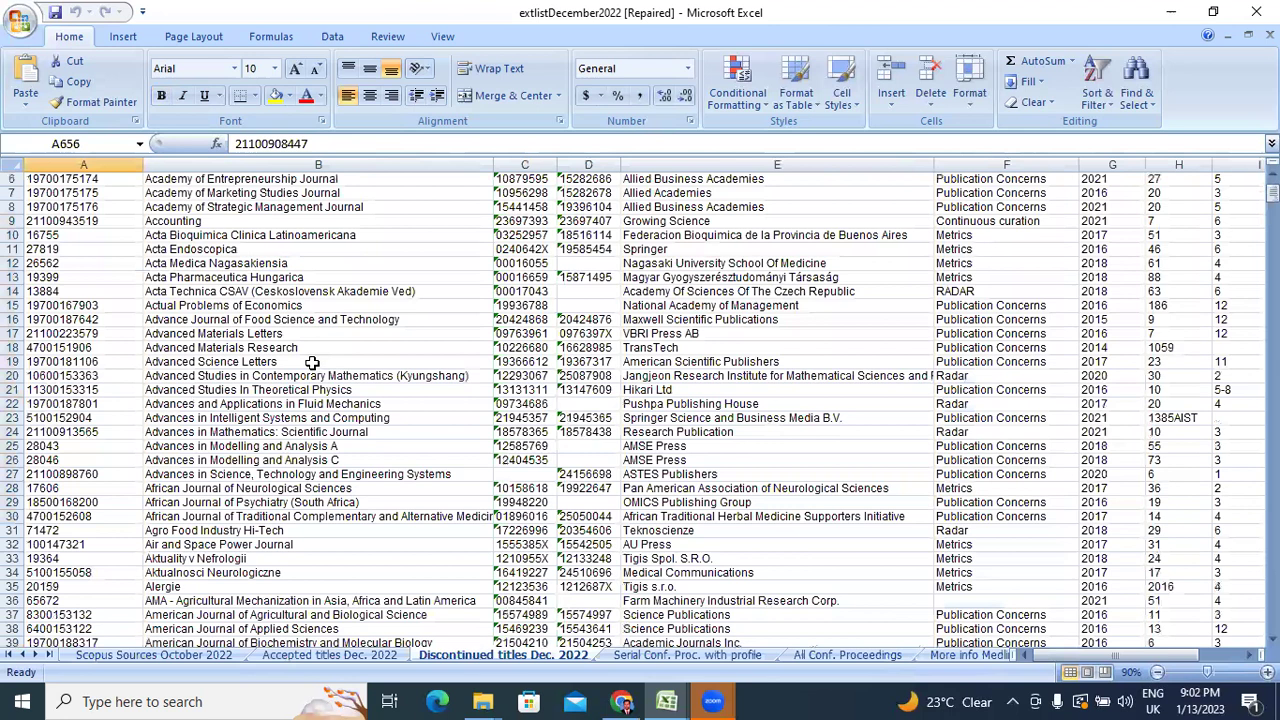
scroll(312, 363, "up", 2)
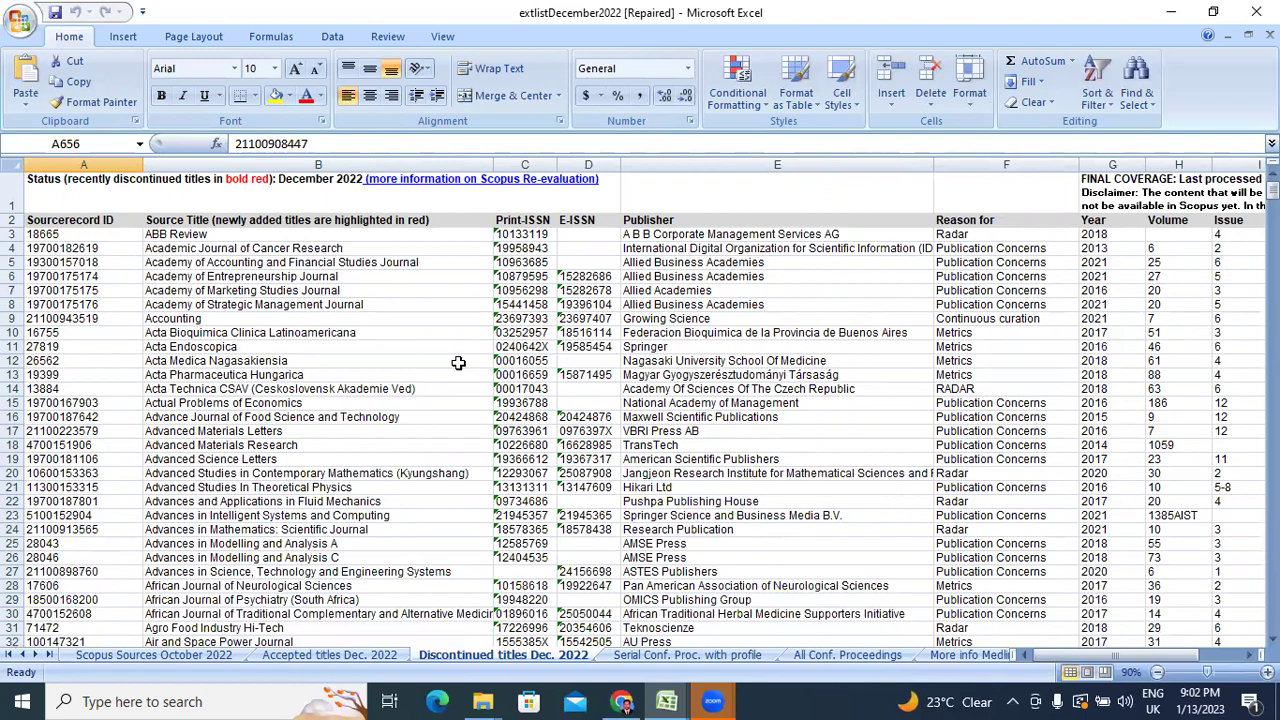
scroll(424, 361, "down", 5)
scroll(424, 361, "up", 5)
scroll(321, 333, "down", 17)
scroll(321, 333, "down", 13)
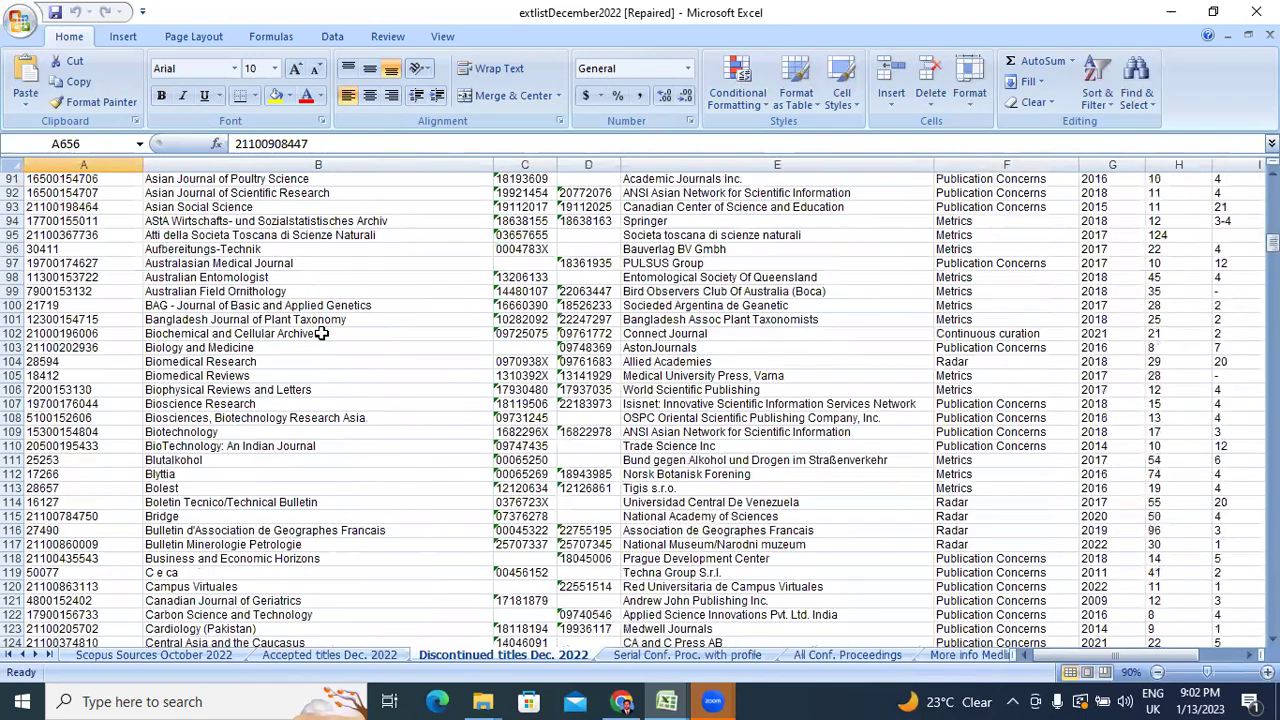
scroll(321, 333, "down", 13)
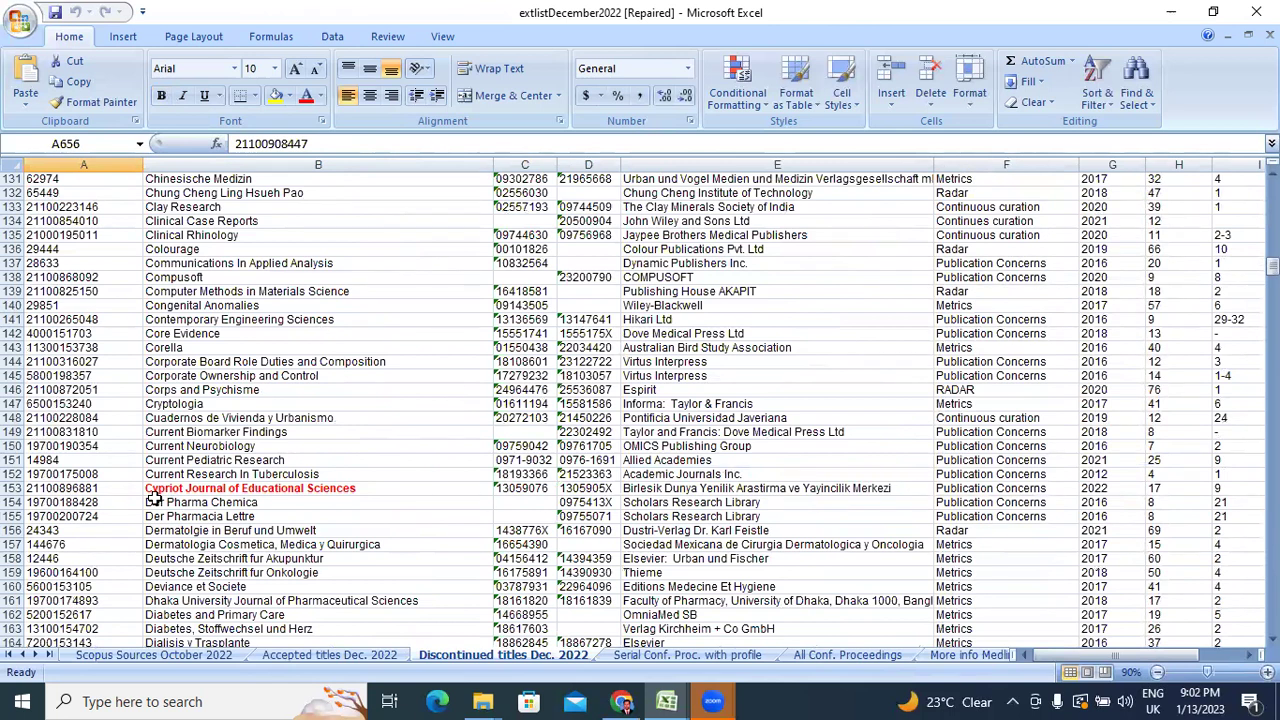
- Select the Cypriot Journal of Educational Sciences and Egyptian Journal of Hospital Medicine rows
left_click(13, 488)
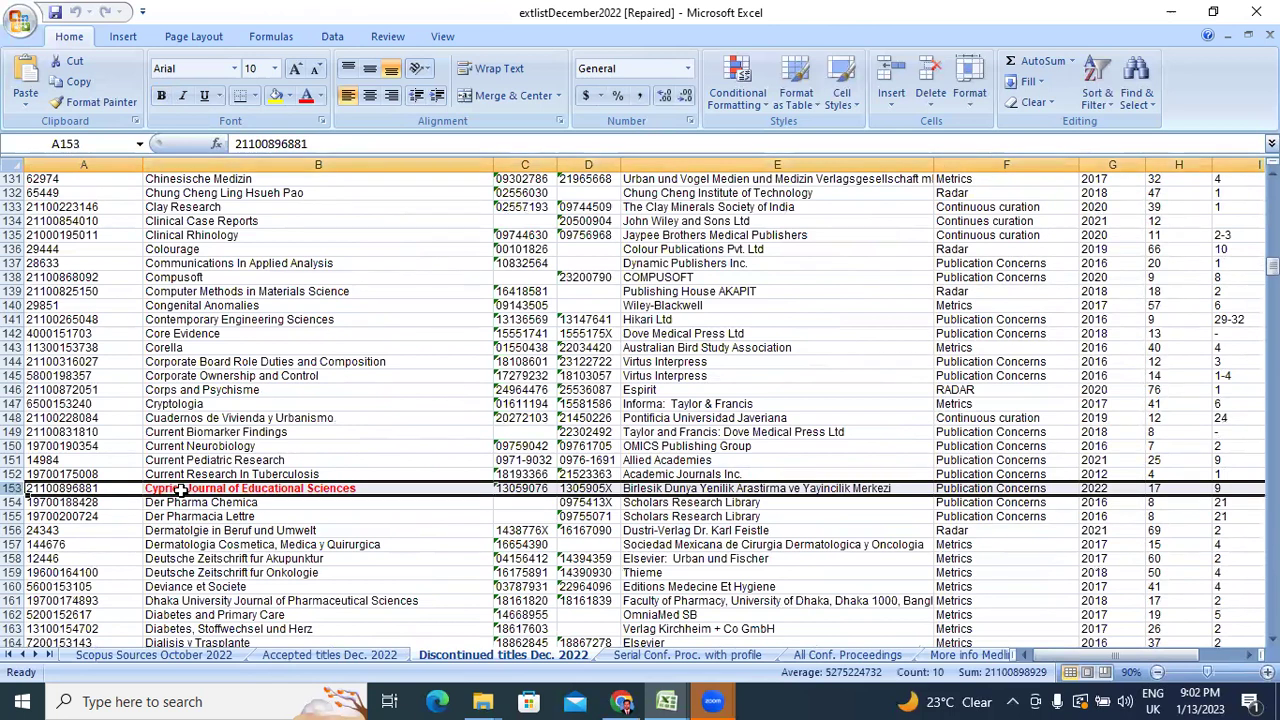
left_click(472, 432)
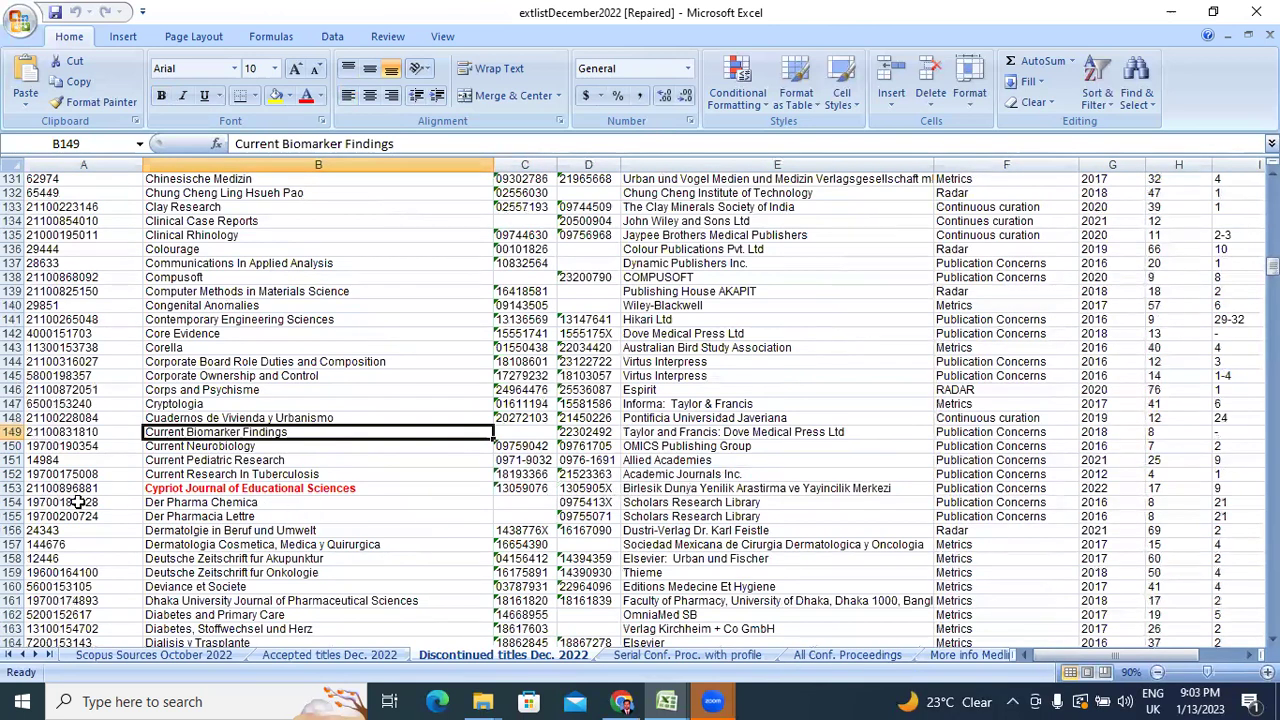
left_click(12, 488)
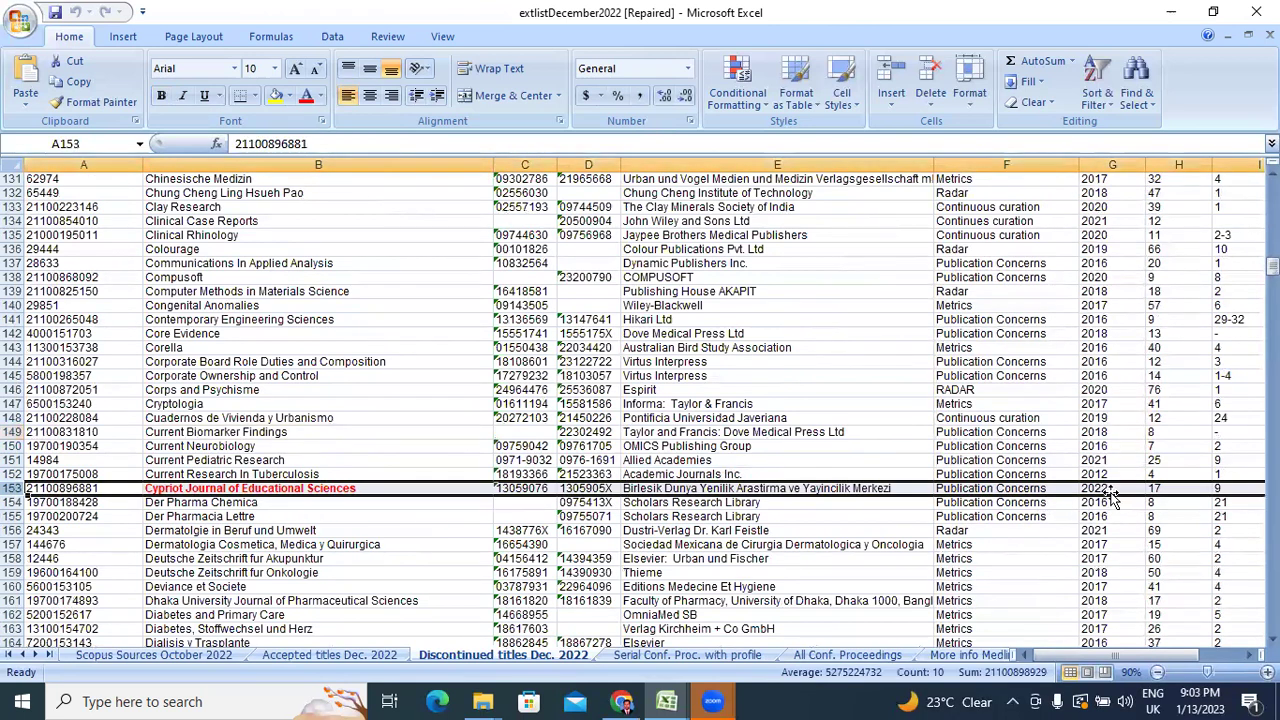
scroll(626, 481, "down", 7)
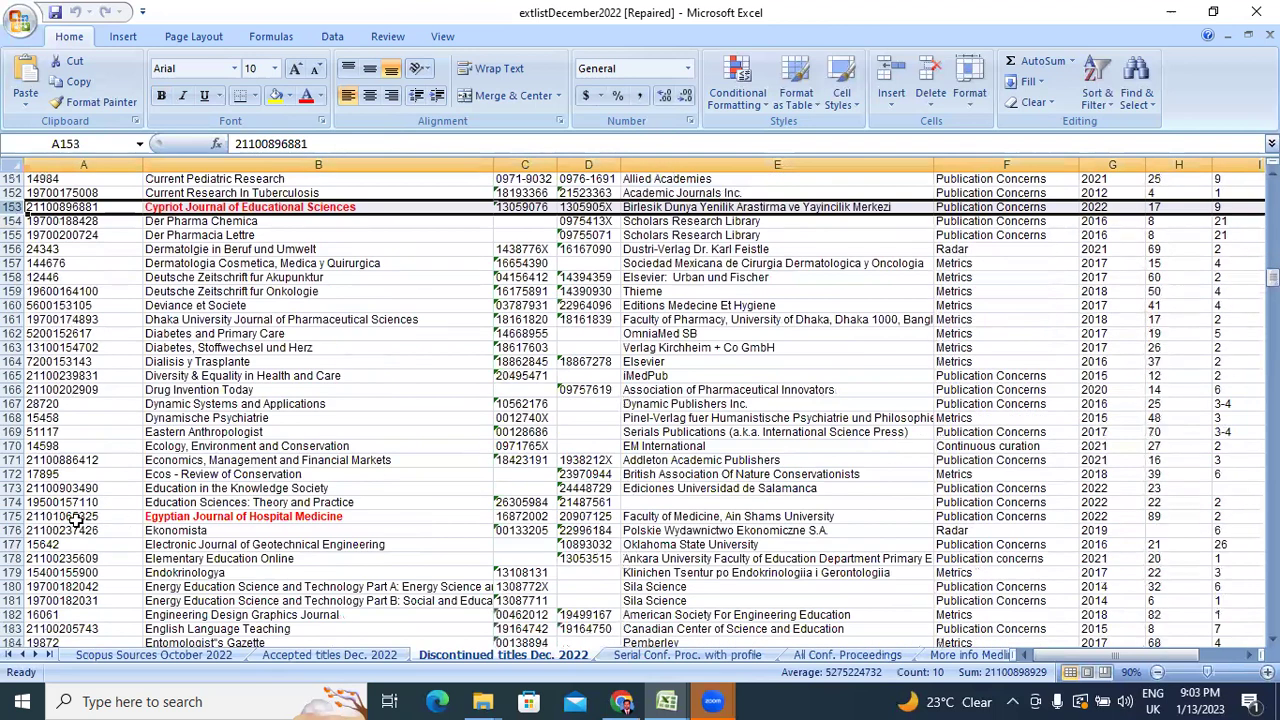
left_click(12, 518)
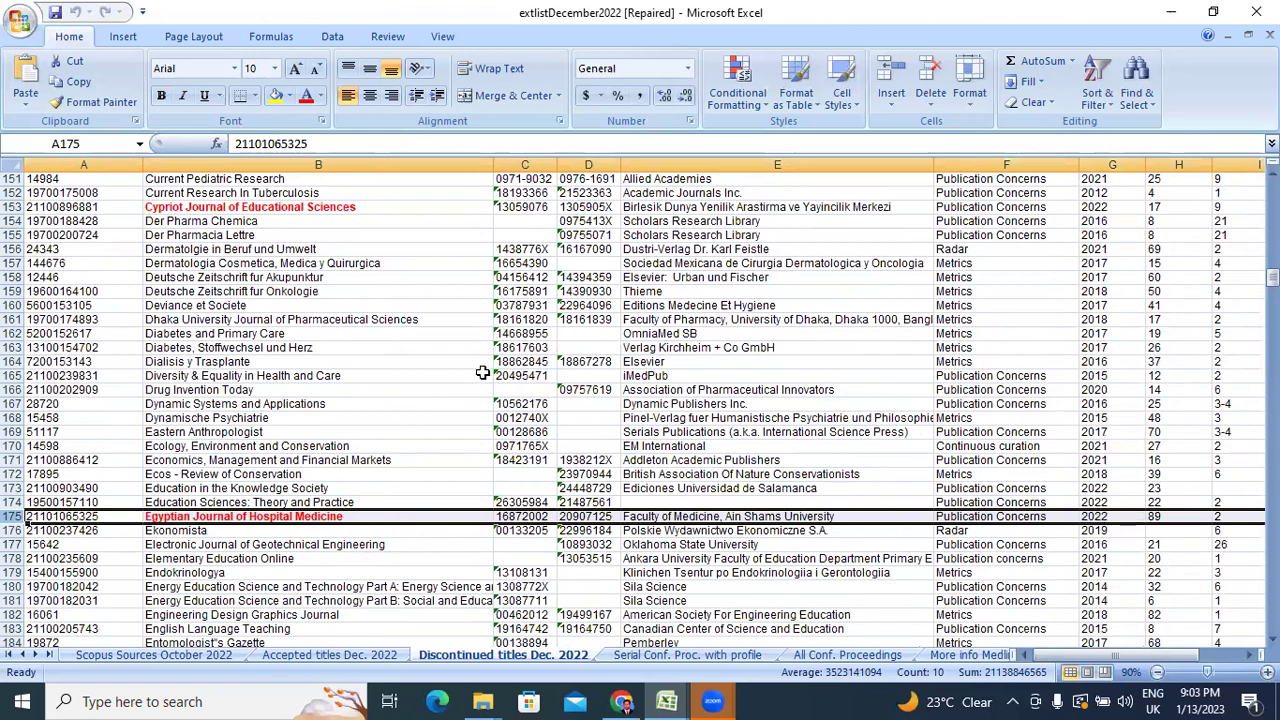
- Select the Journal of Agriculture and Crops row, then the Res Militaris row 656
scroll(484, 374, "down", 5)
scroll(483, 377, "down", 15)
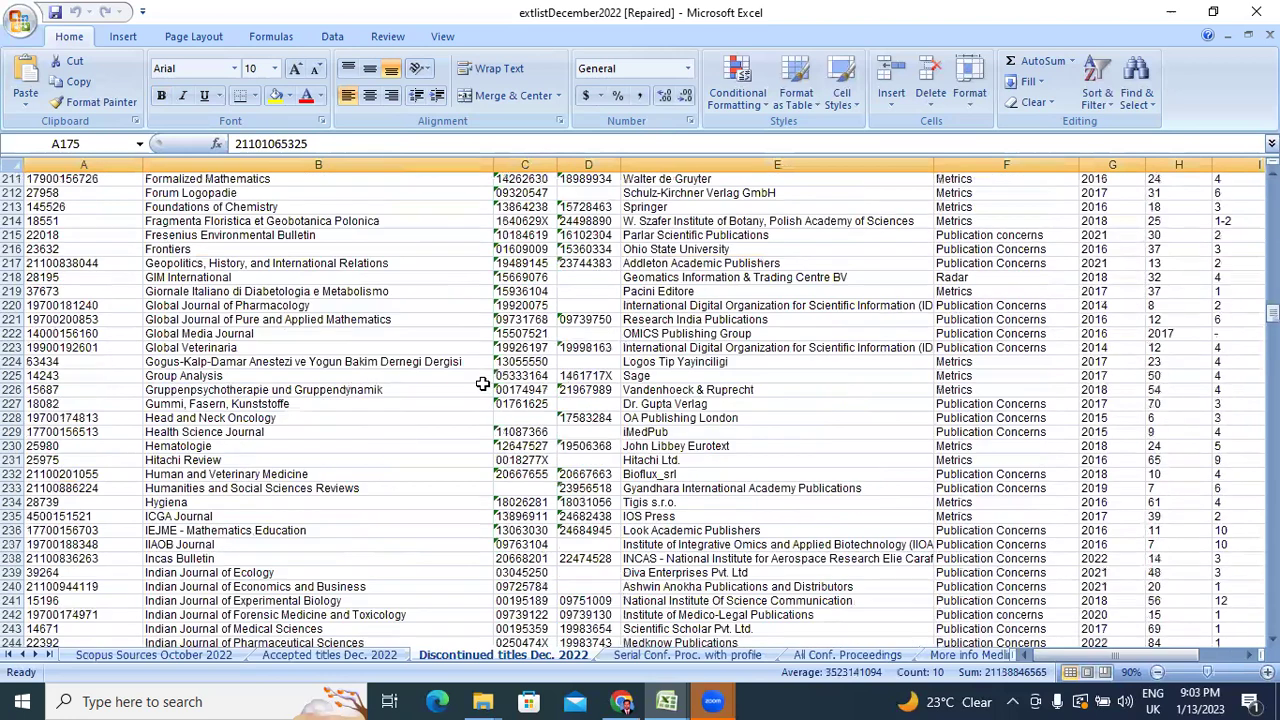
scroll(483, 383, "down", 17)
scroll(471, 381, "down", 20)
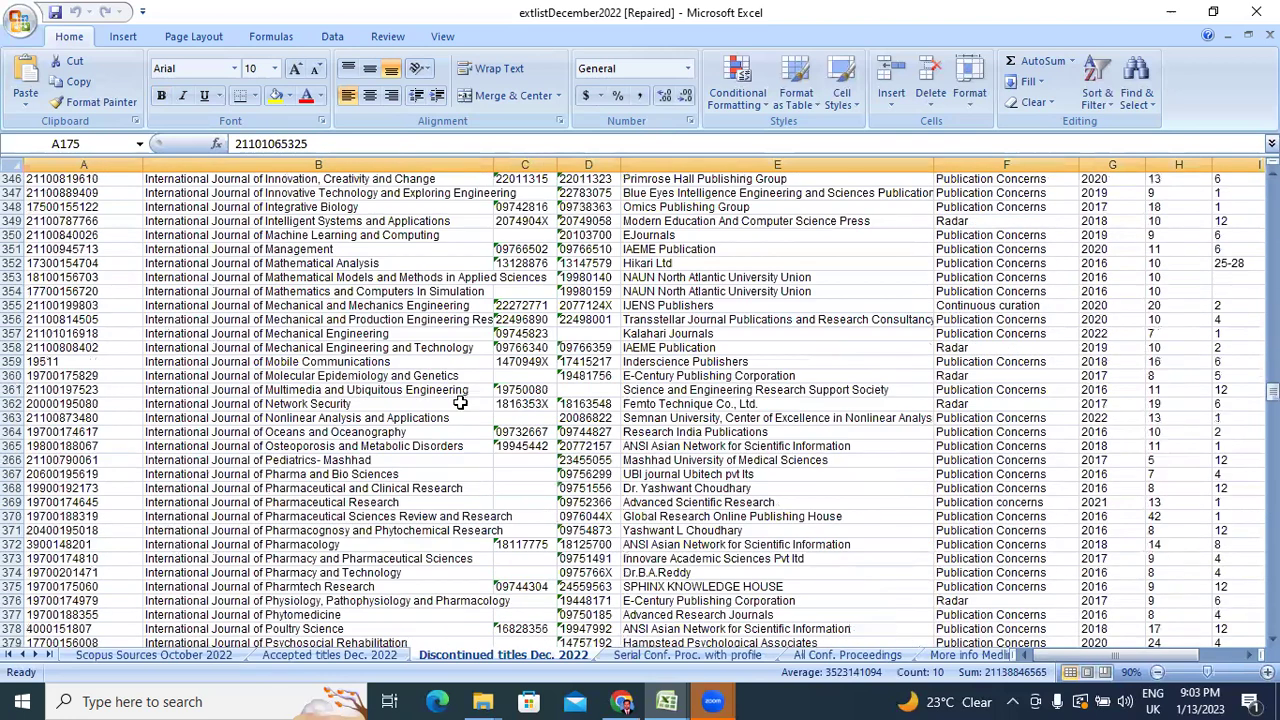
scroll(288, 380, "down", 20)
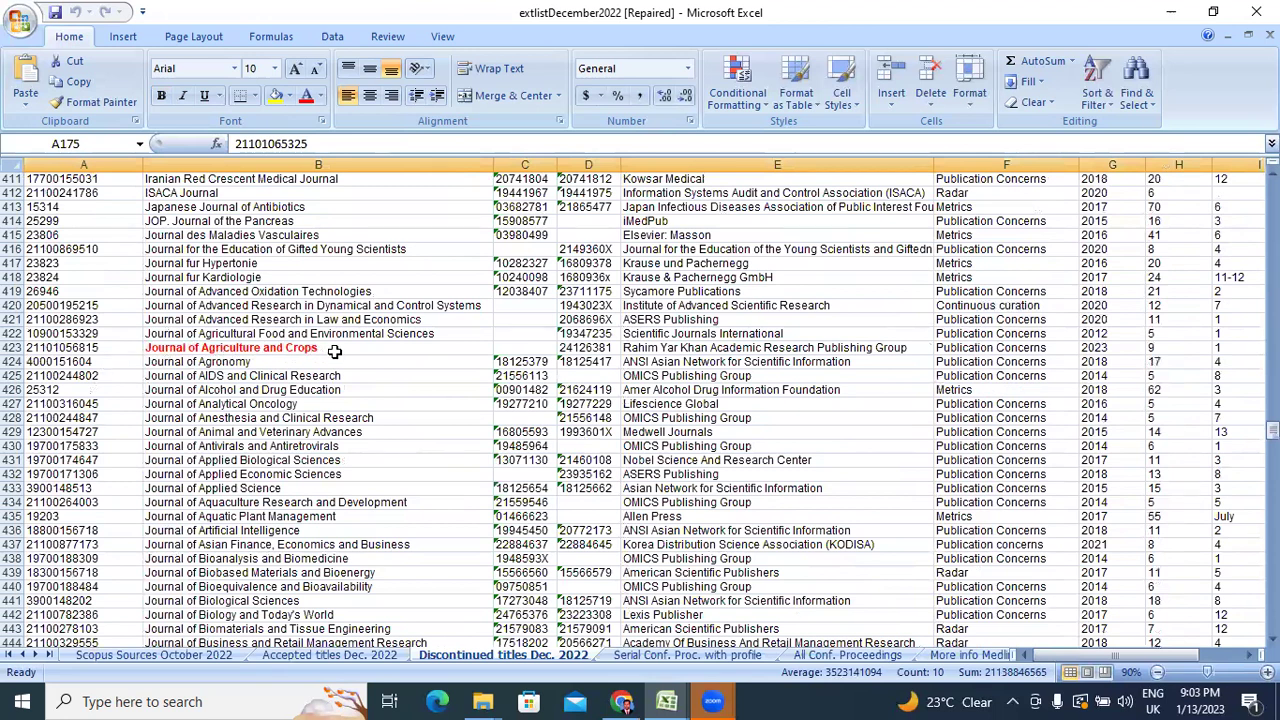
left_click(12, 347)
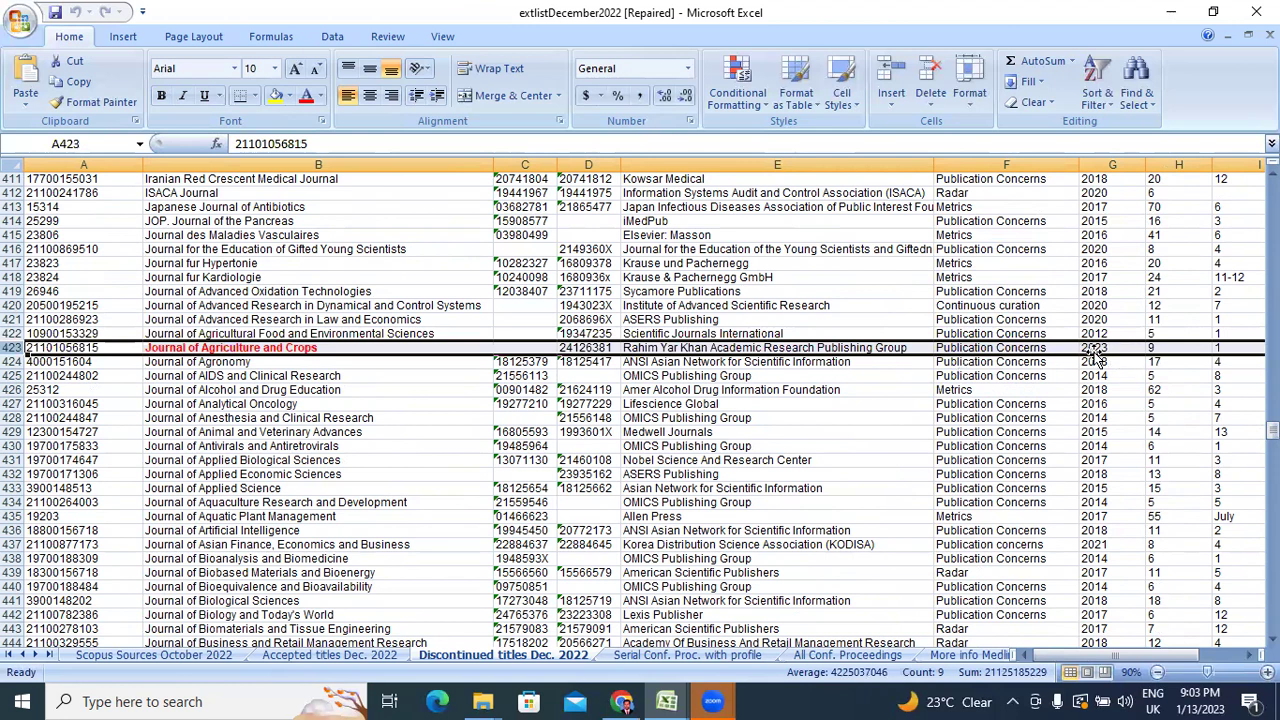
scroll(724, 416, "down", 7)
scroll(724, 416, "down", 8)
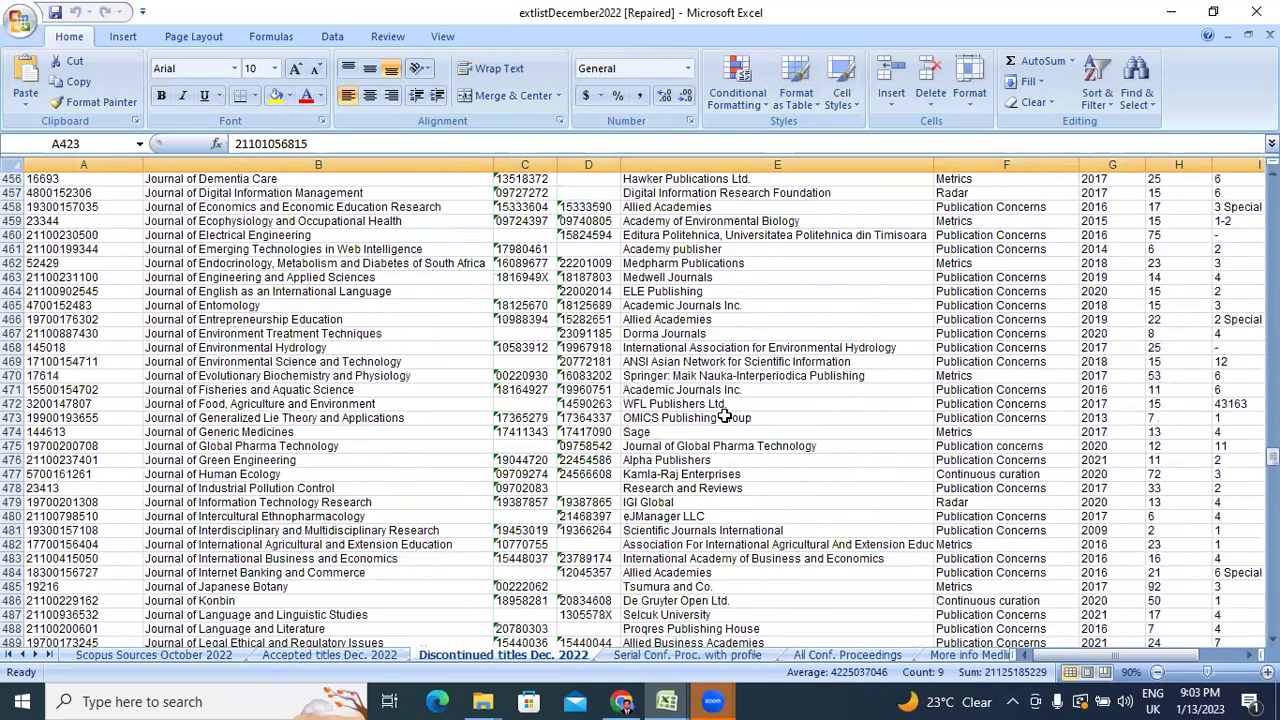
scroll(724, 416, "down", 20)
scroll(724, 416, "down", 20)
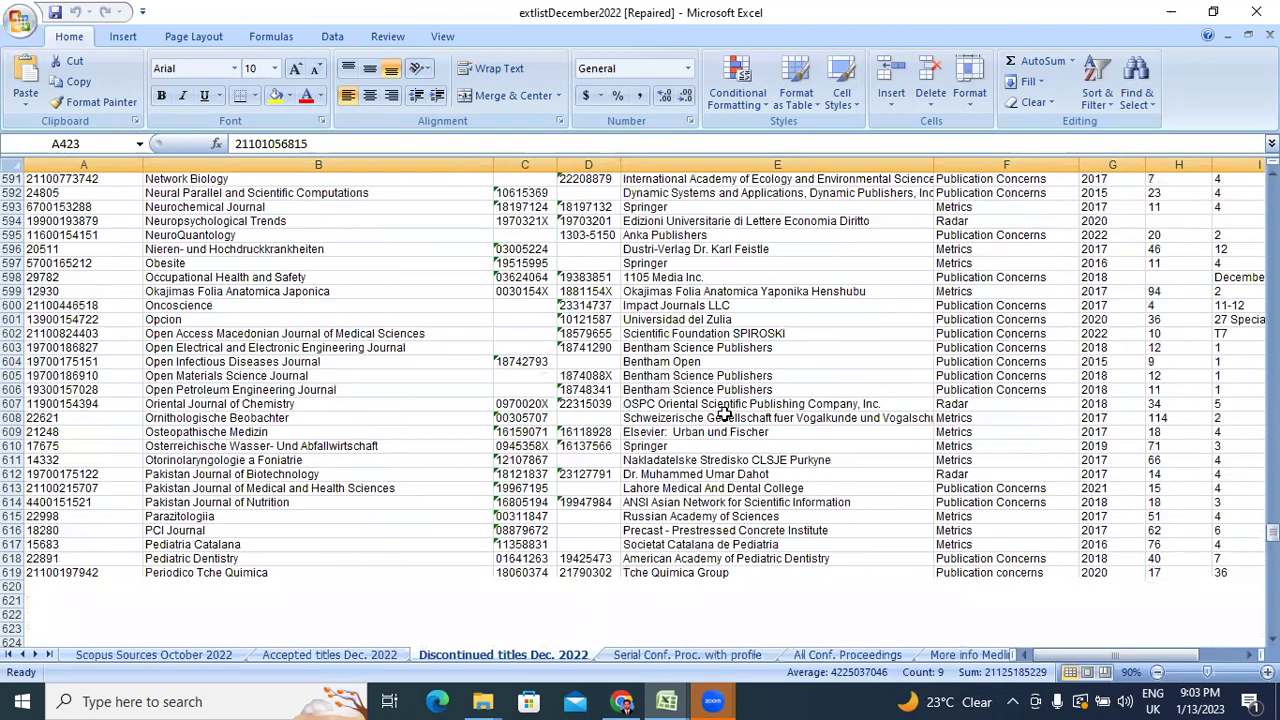
scroll(724, 416, "down", 17)
left_click(12, 390)
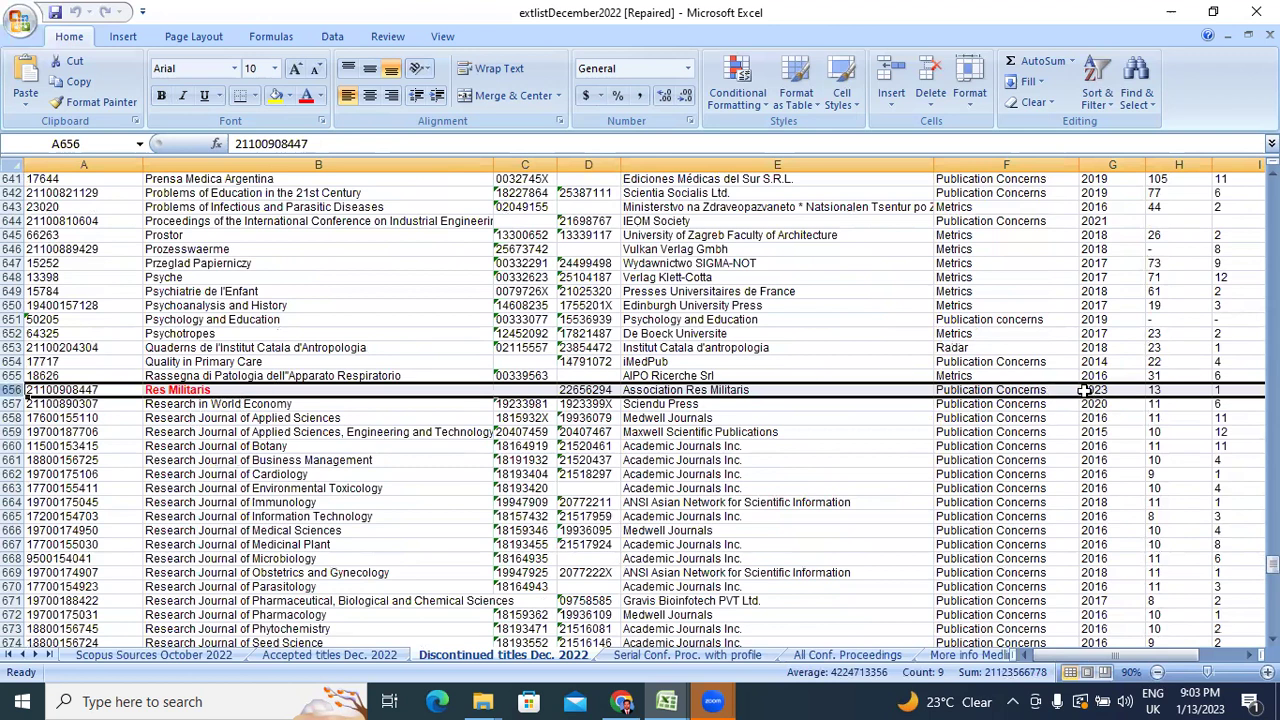
scroll(846, 440, "down", 10)
scroll(846, 441, "down", 12)
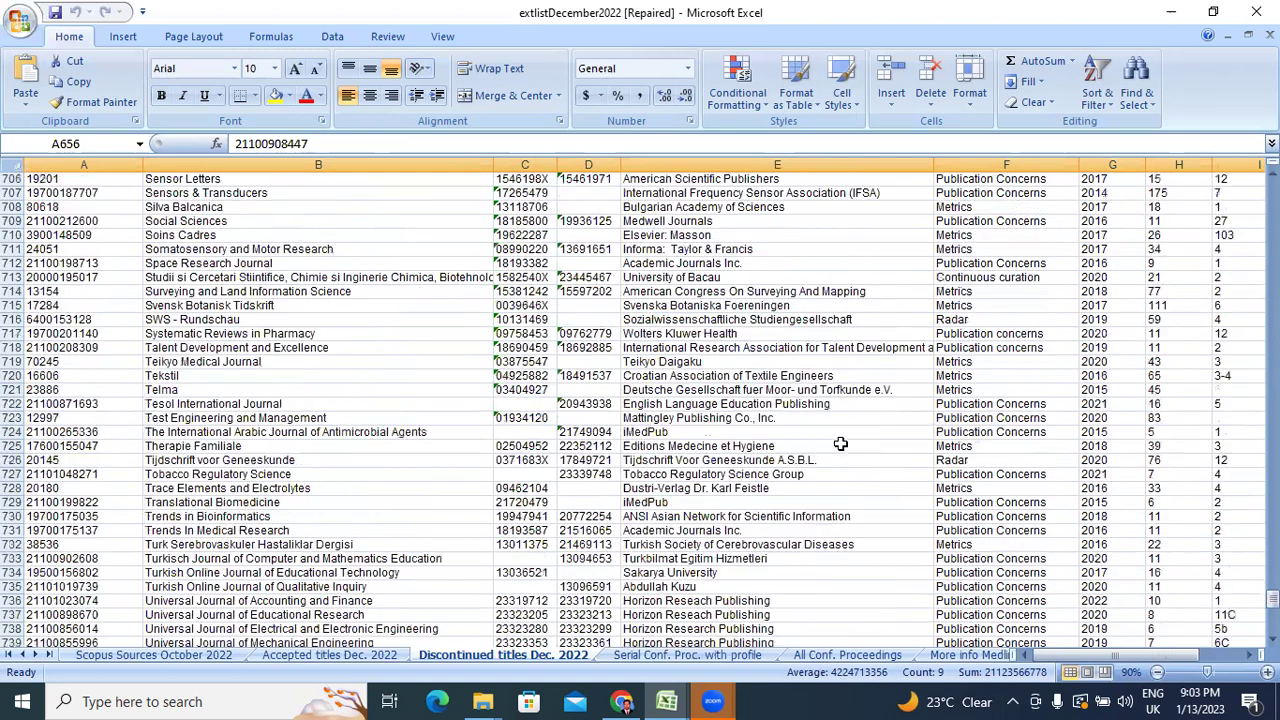
scroll(486, 447, "down", 18)
scroll(486, 447, "up", 20)
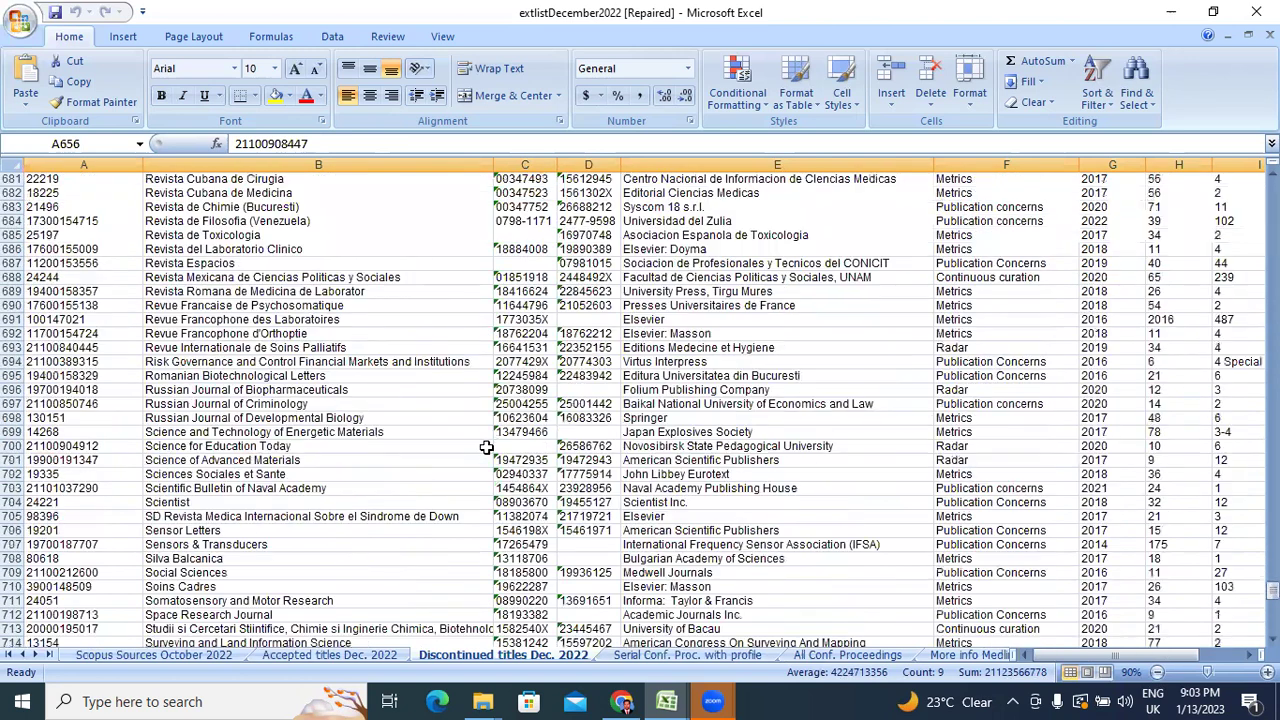
scroll(486, 447, "up", 20)
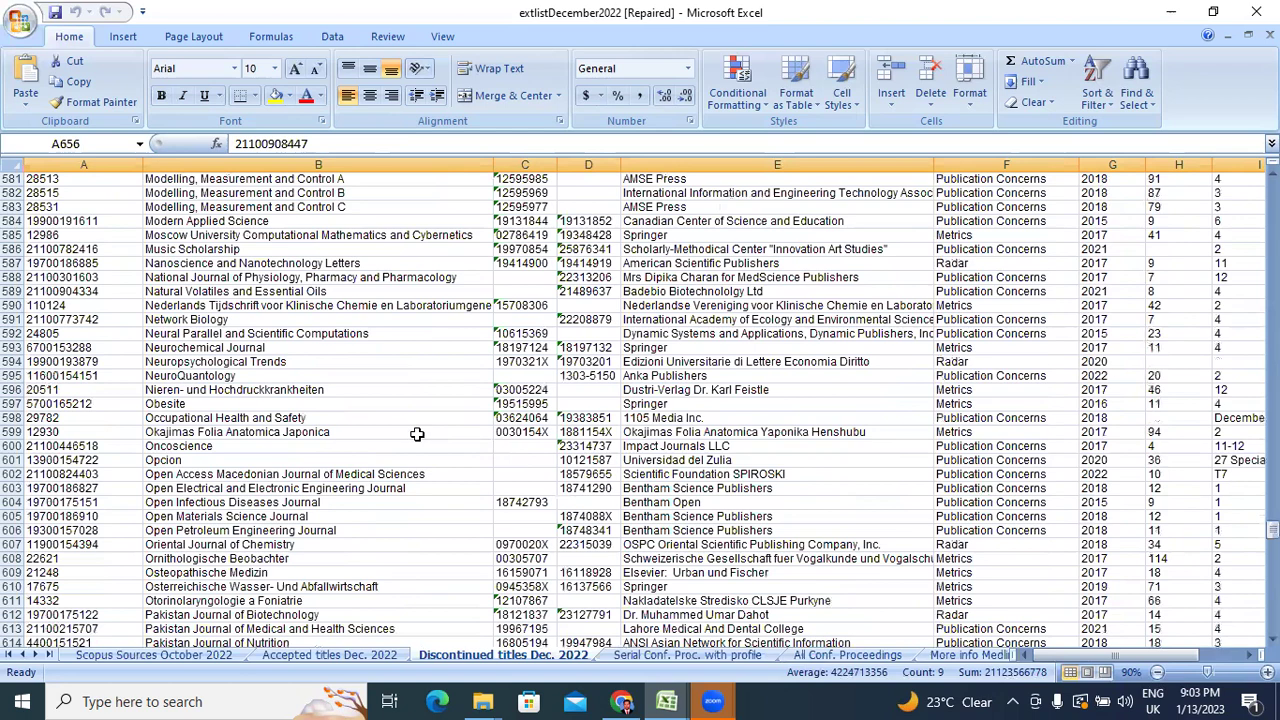
scroll(417, 434, "up", 20)
scroll(464, 384, "up", 20)
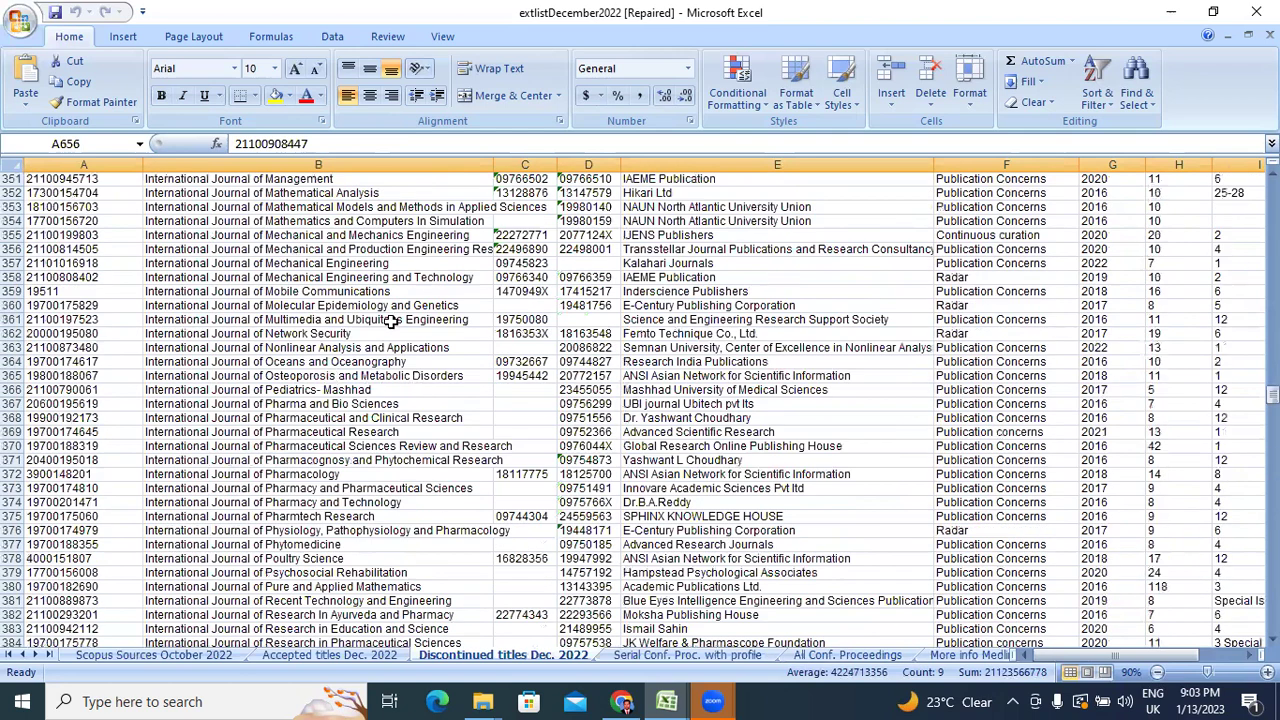
scroll(298, 367, "up", 20)
scroll(421, 370, "up", 12)
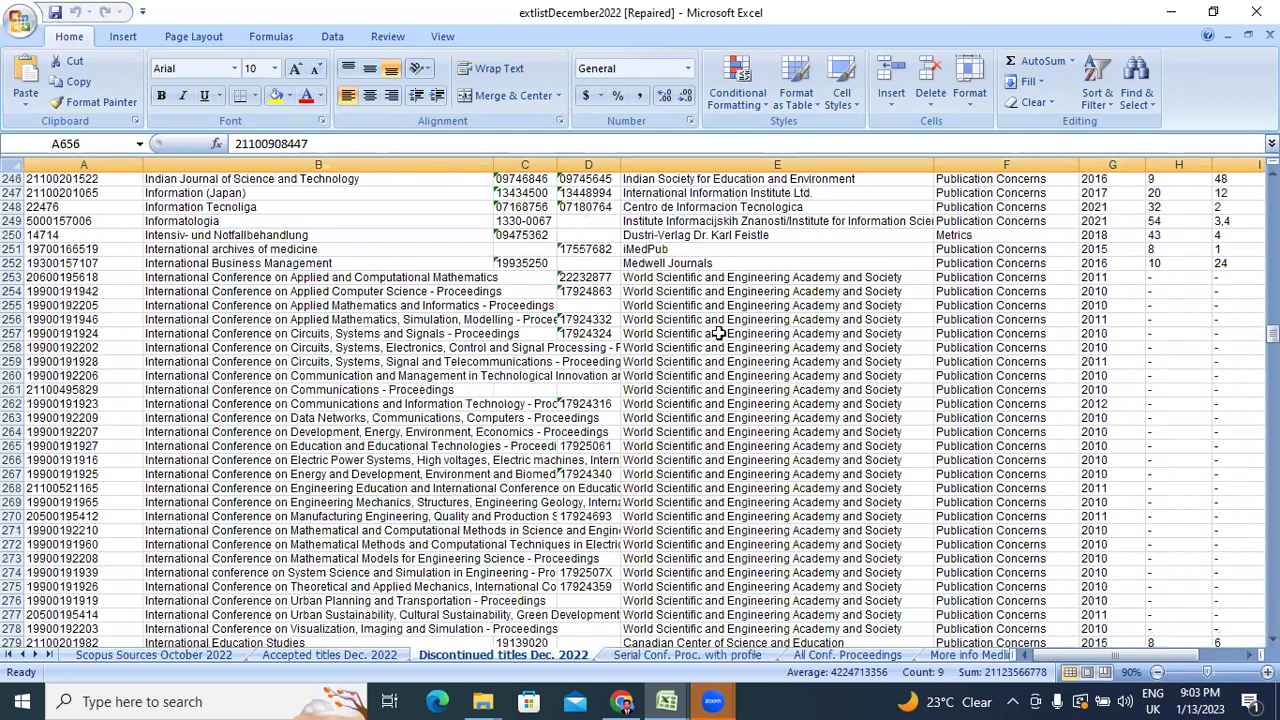
scroll(456, 302, "up", 12)
scroll(850, 292, "up", 18)
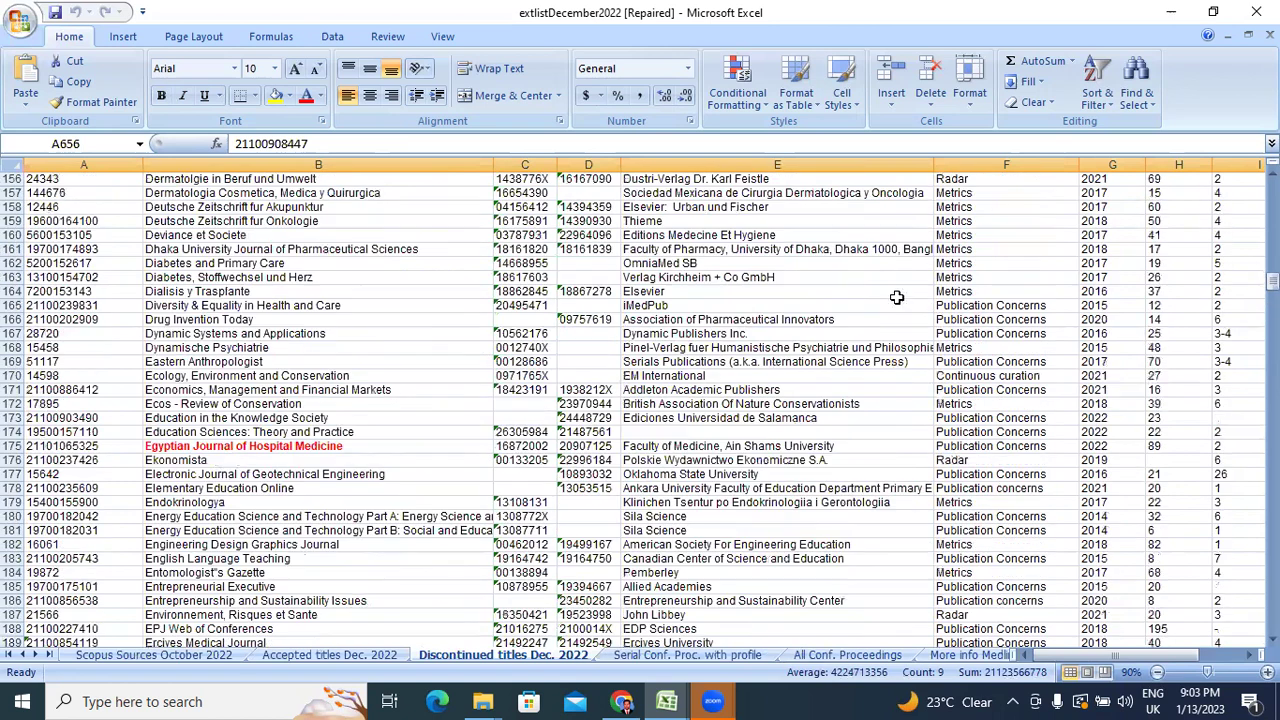
scroll(443, 393, "up", 10)
scroll(861, 301, "up", 12)
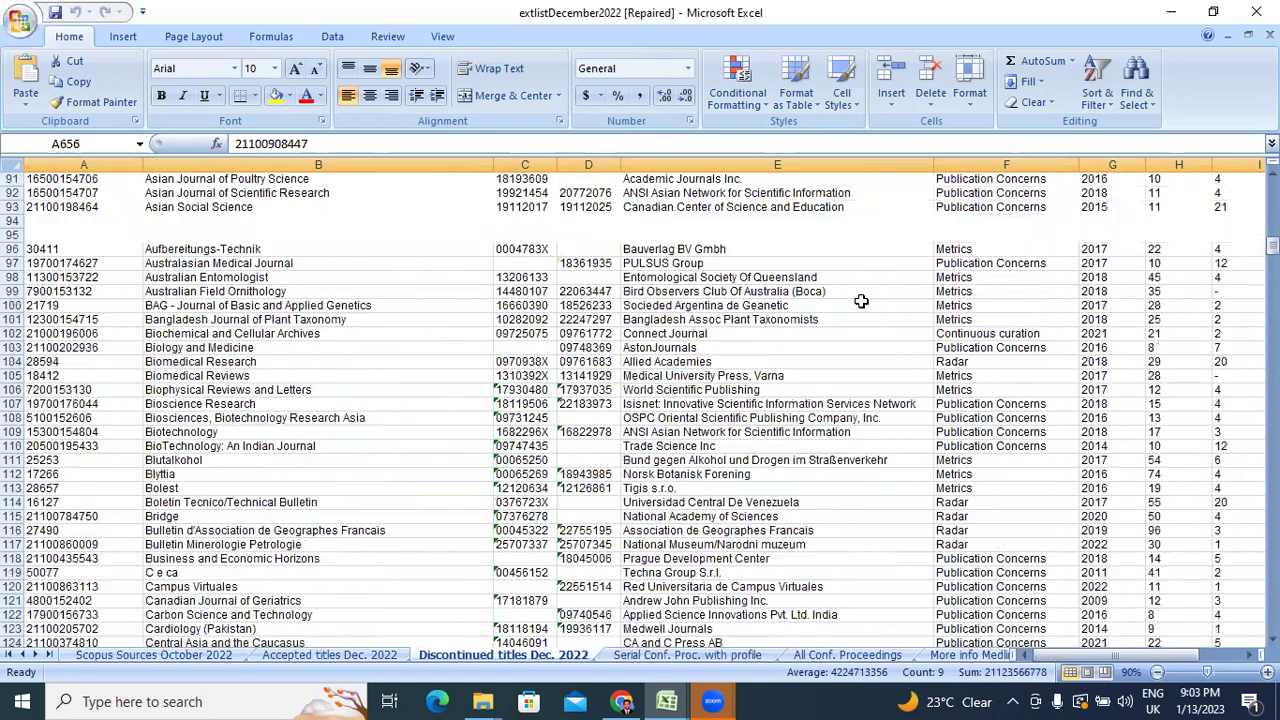
scroll(300, 540, "up", 15)
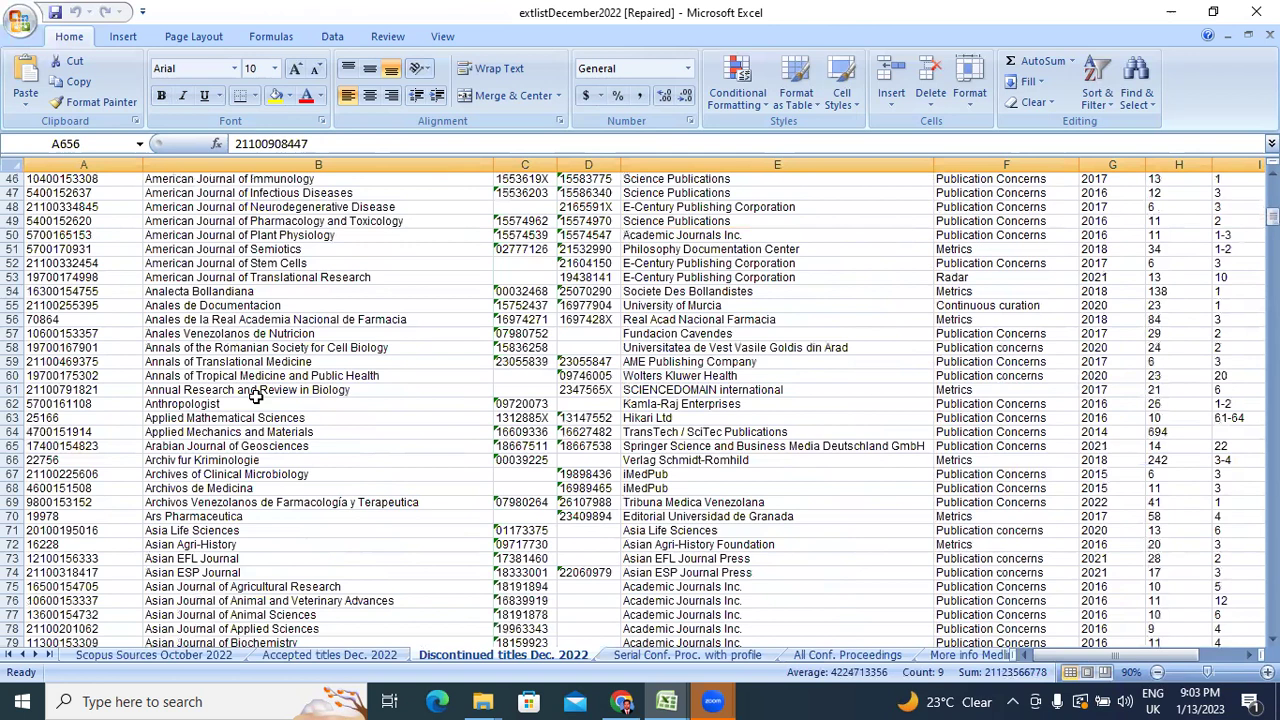
scroll(265, 397, "up", 15)
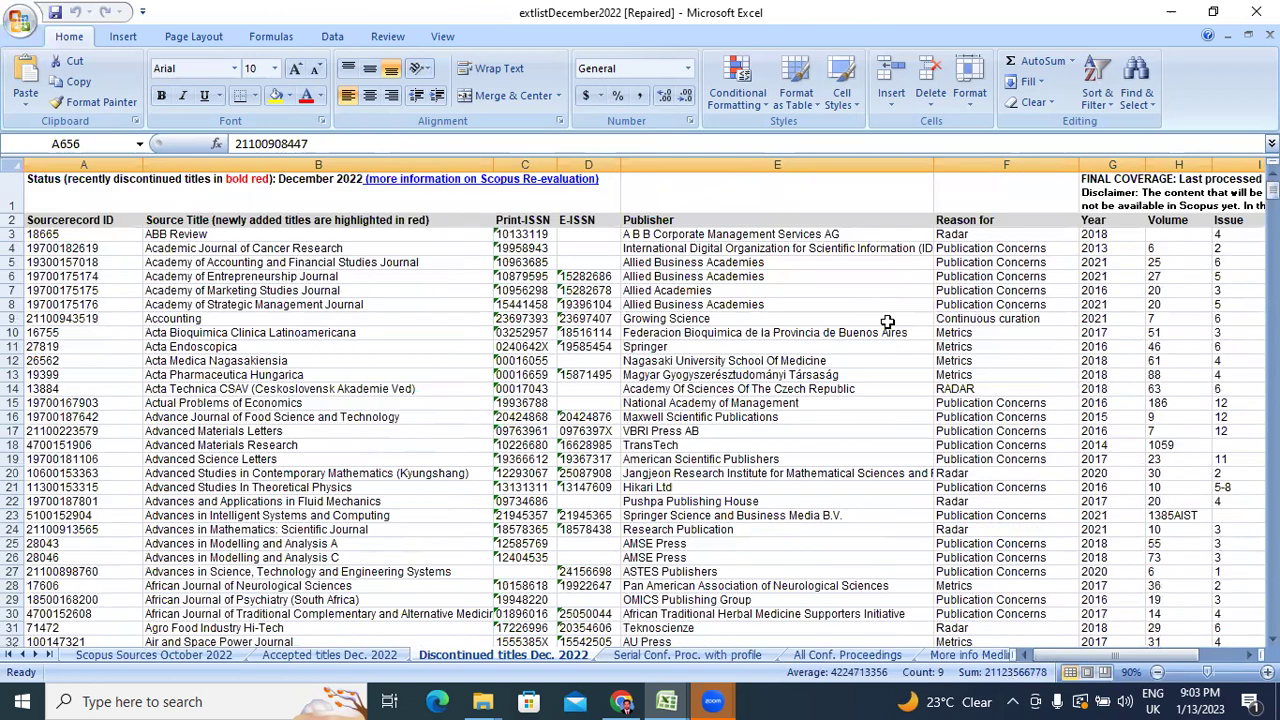
left_click_drag(1078, 655, 1040, 655)
scroll(347, 466, "down", 10)
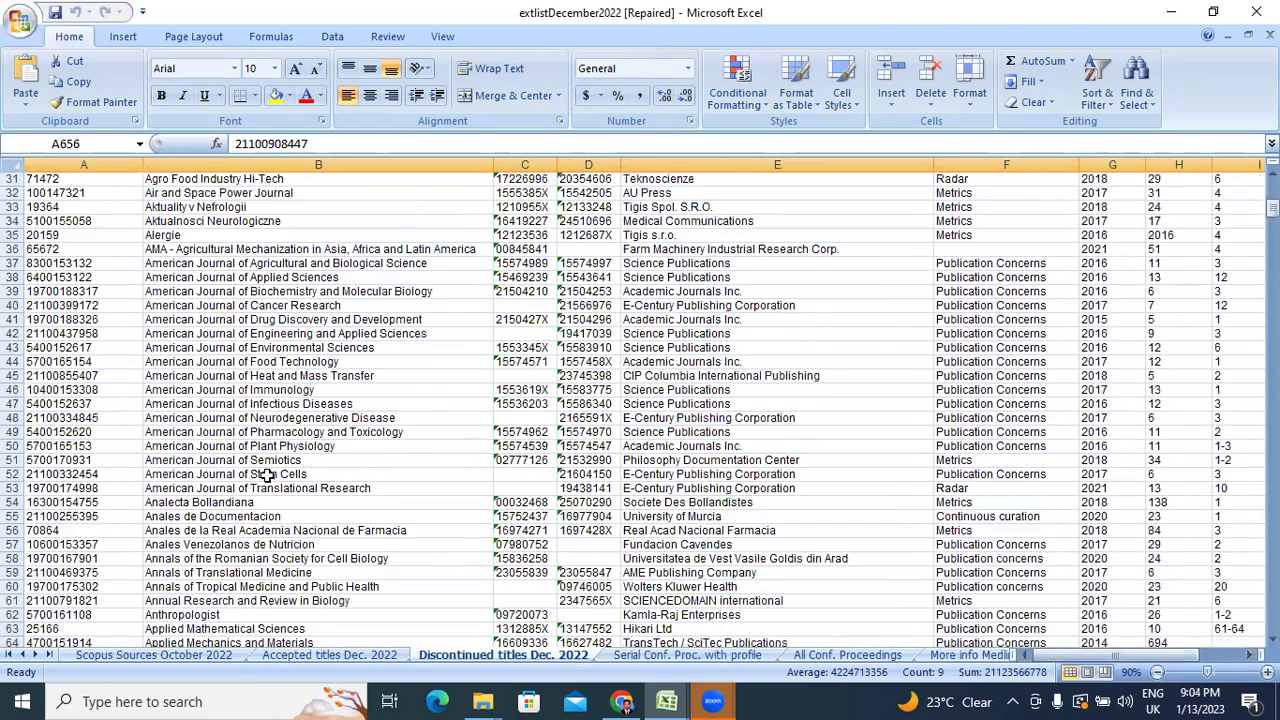
scroll(266, 480, "down", 20)
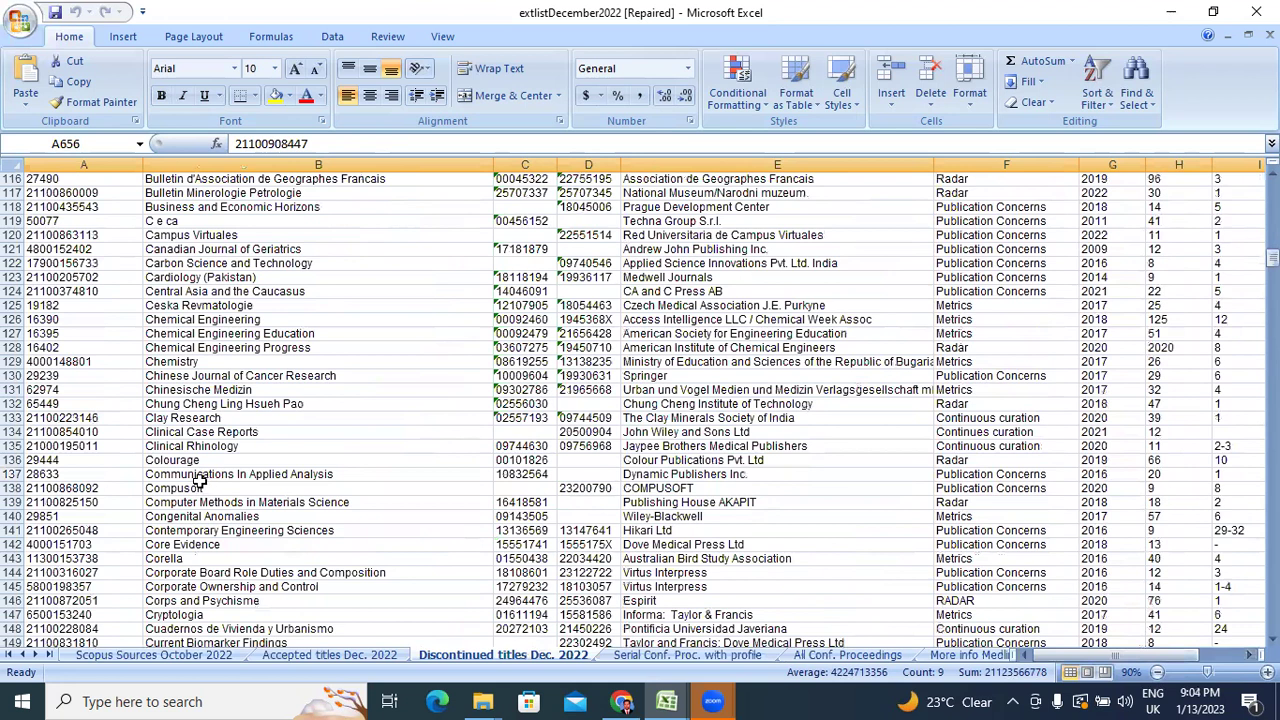
scroll(200, 481, "down", 12)
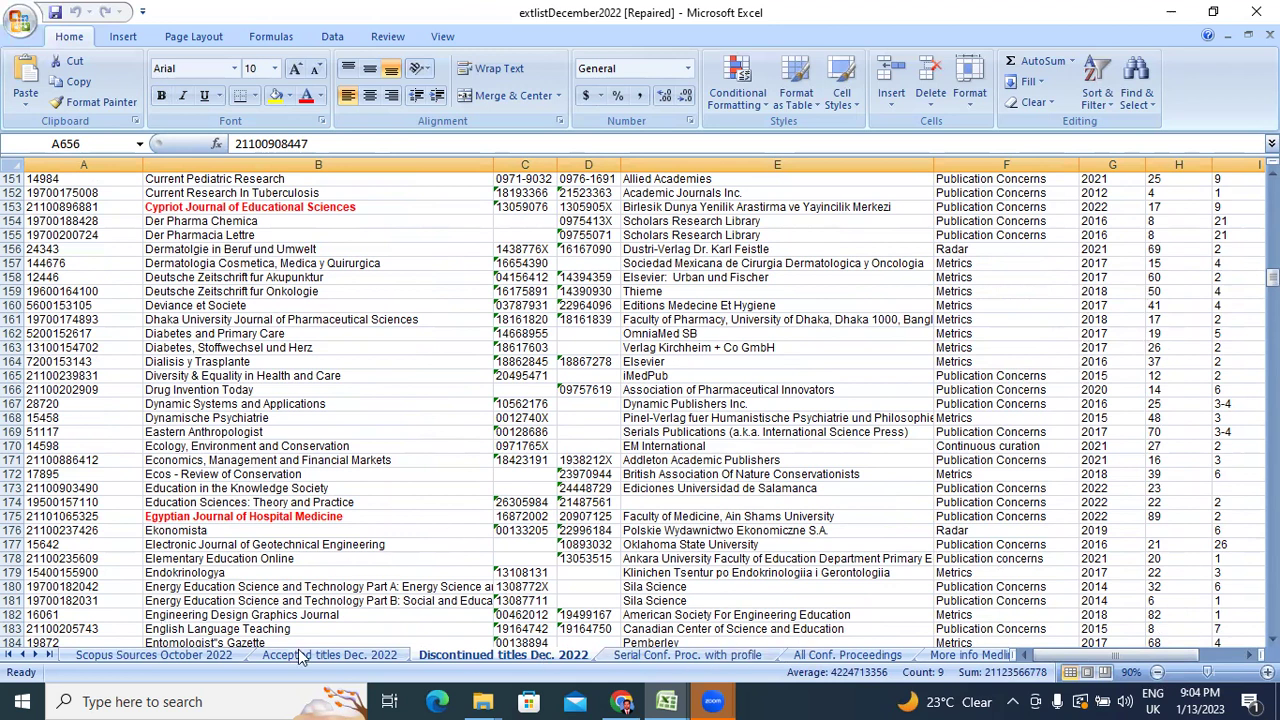
- Switch to the Scopus Sources October 2022 sheet and return to its top
left_click(167, 656)
scroll(441, 473, "up", 20)
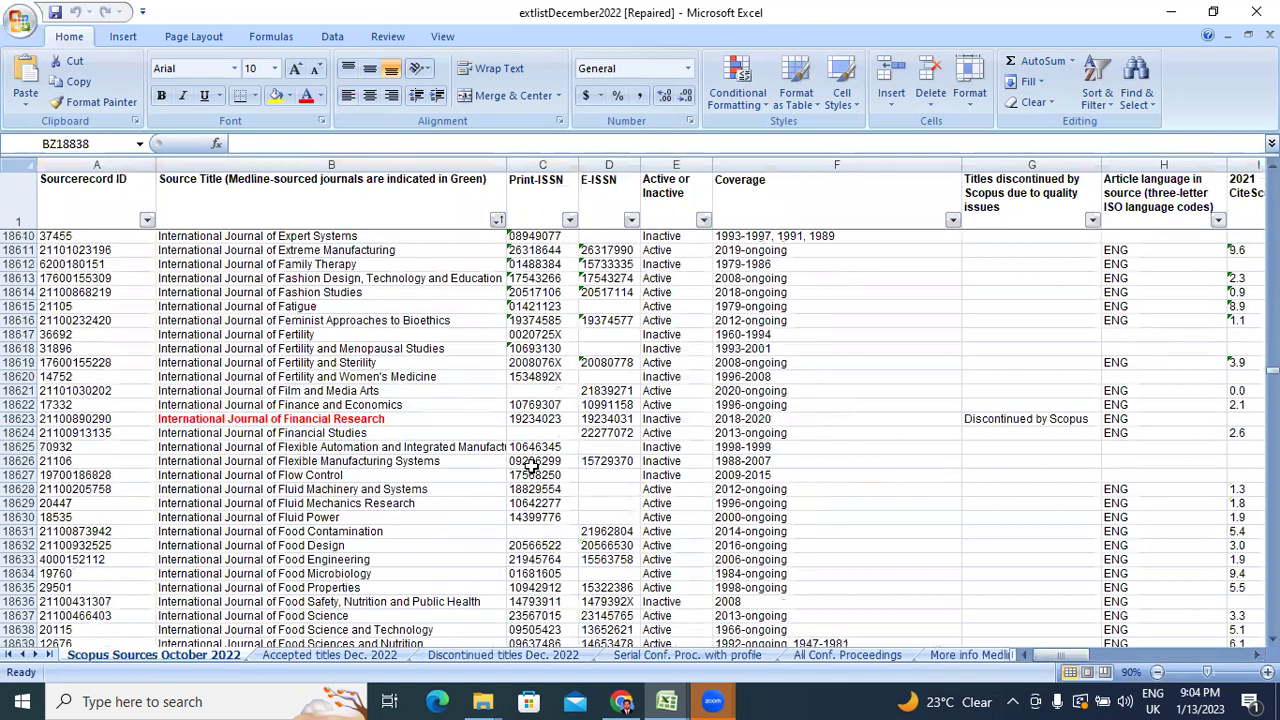
scroll(533, 462, "up", 20)
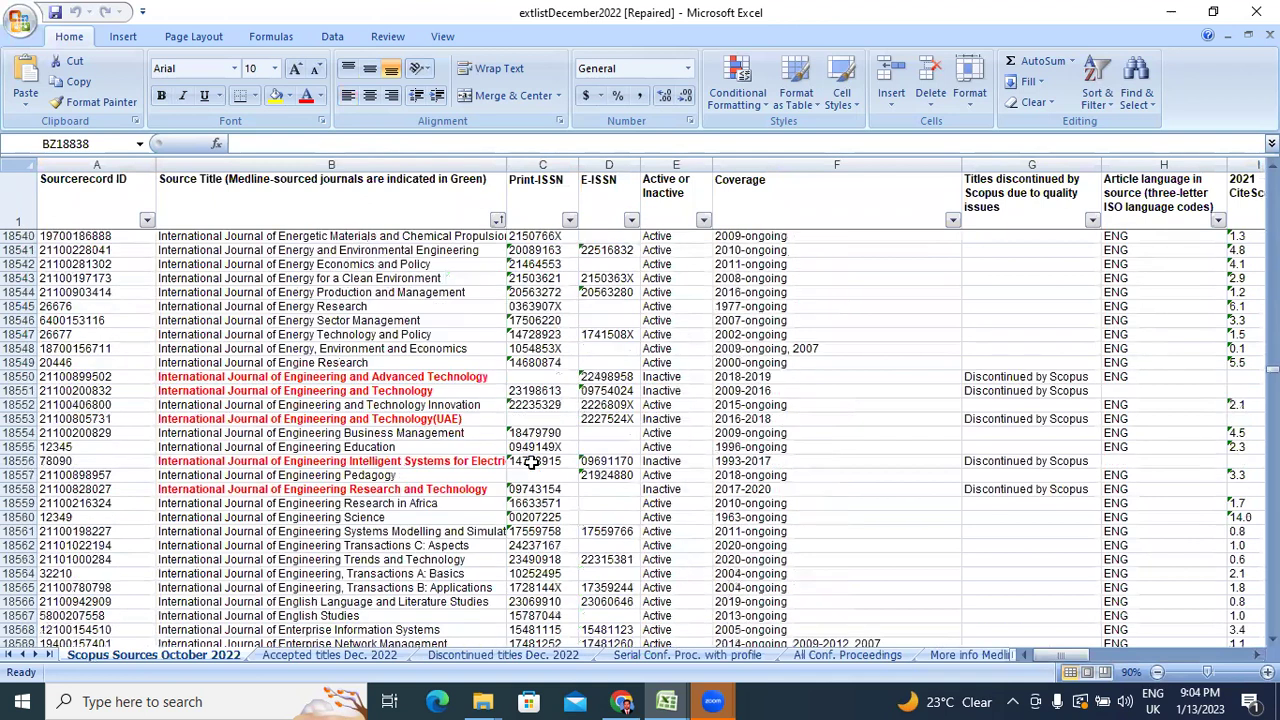
scroll(360, 534, "up", 17)
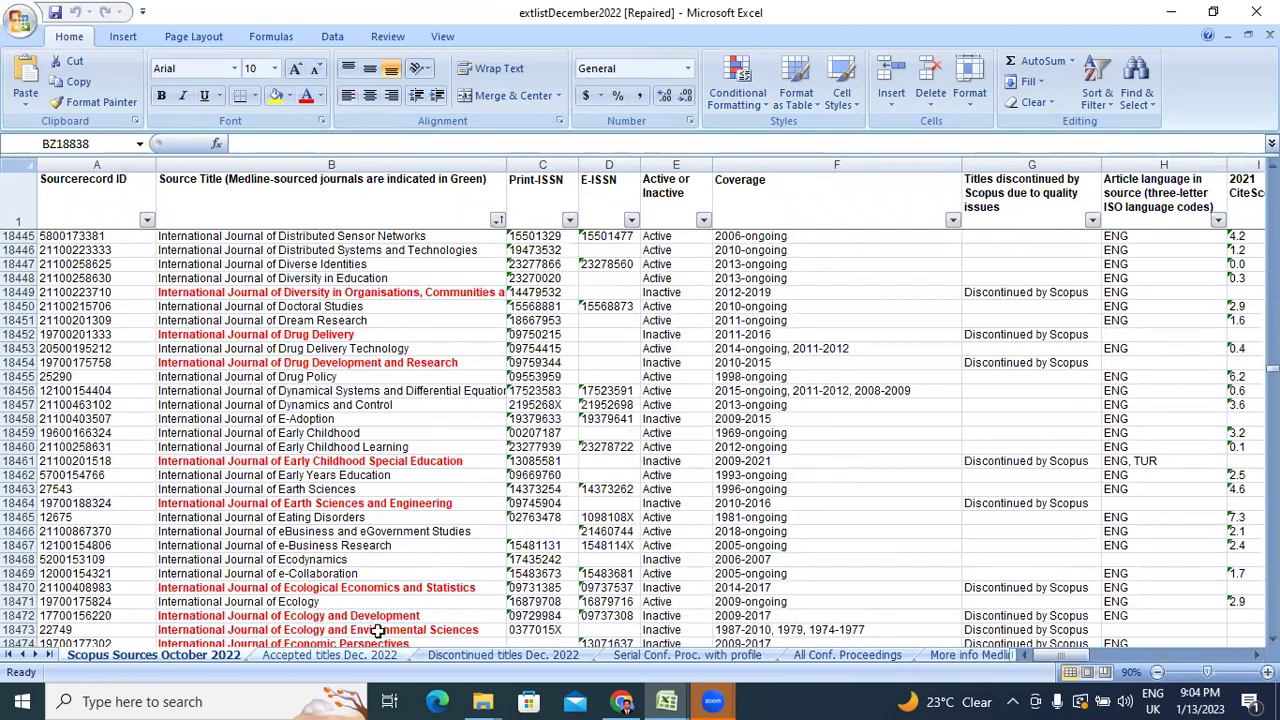
left_click_drag(1272, 452, 1272, 236)
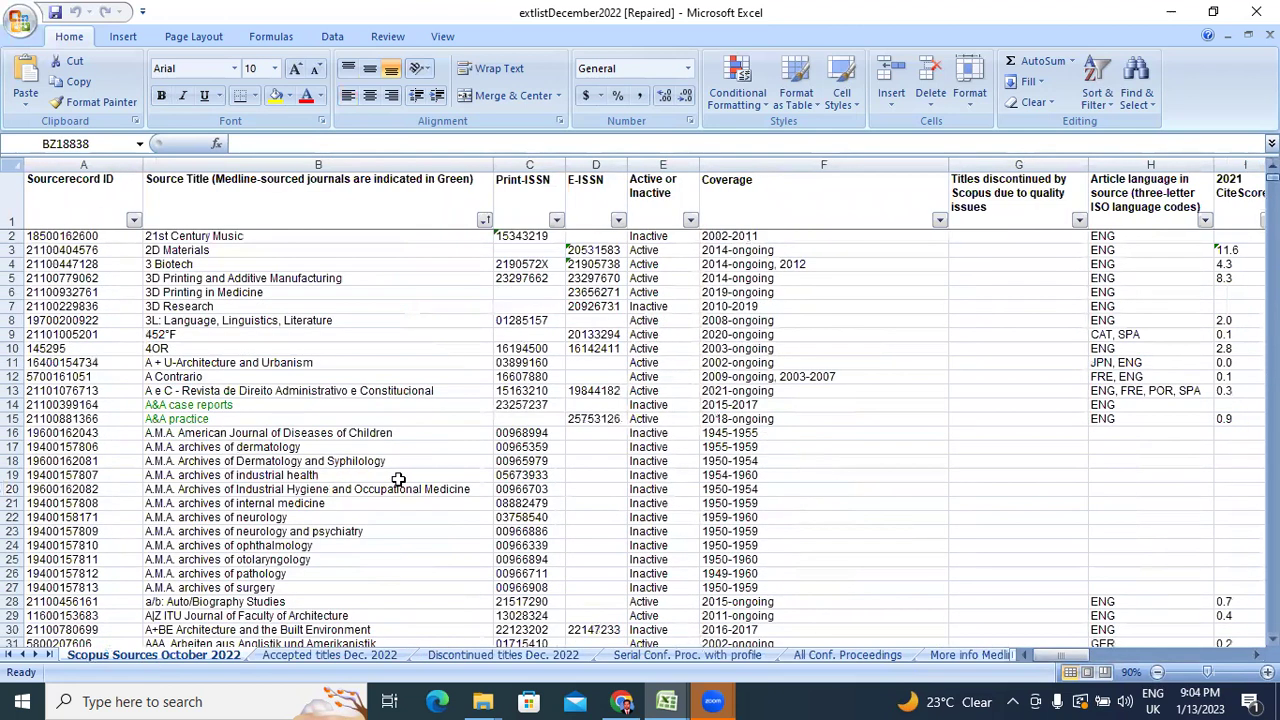
scroll(400, 486, "down", 20)
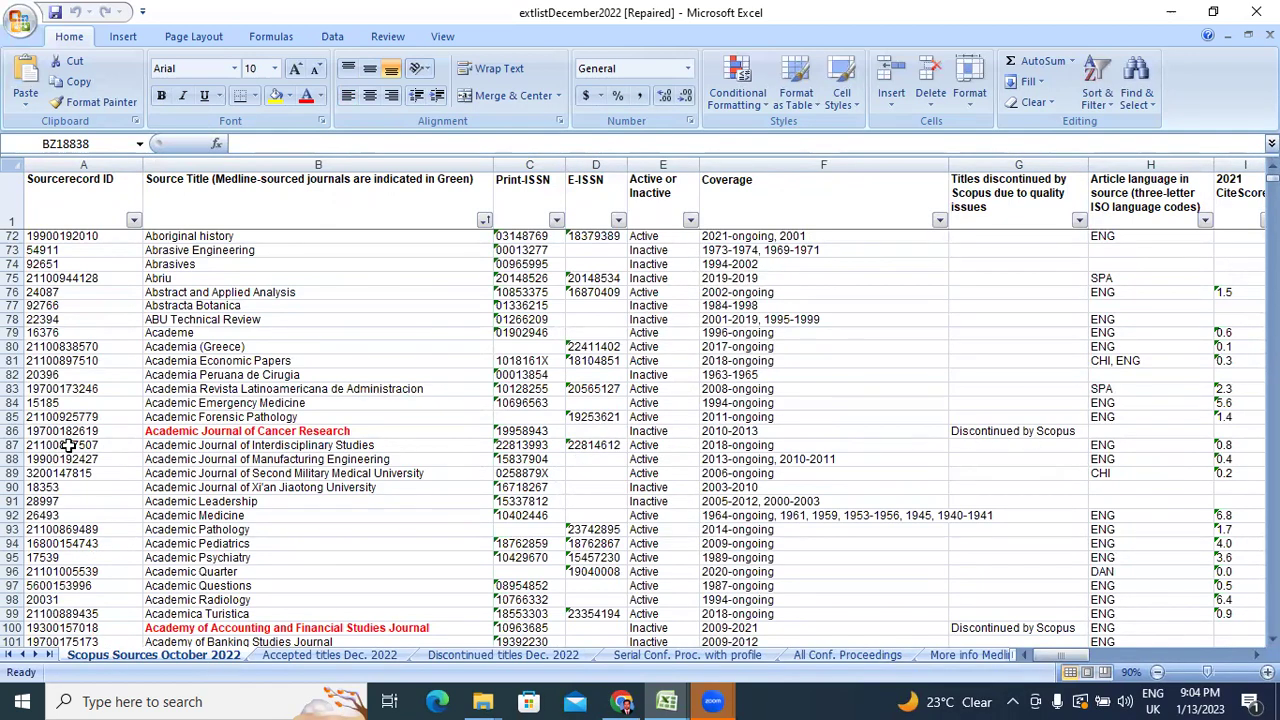
- Select rows 86 and 100: Academic Journal of Cancer Research and Academy of Accounting and Financial Studies Journal
left_click(12, 432)
scroll(72, 483, "down", 5)
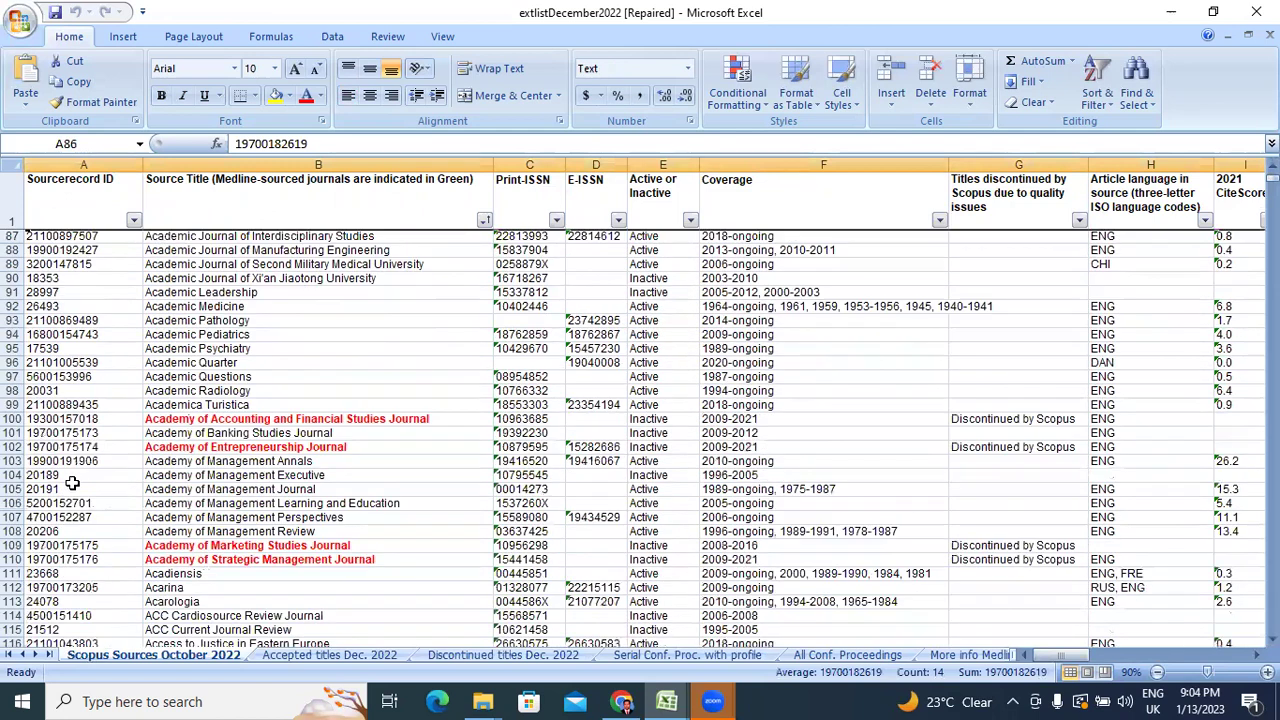
left_click(12, 419)
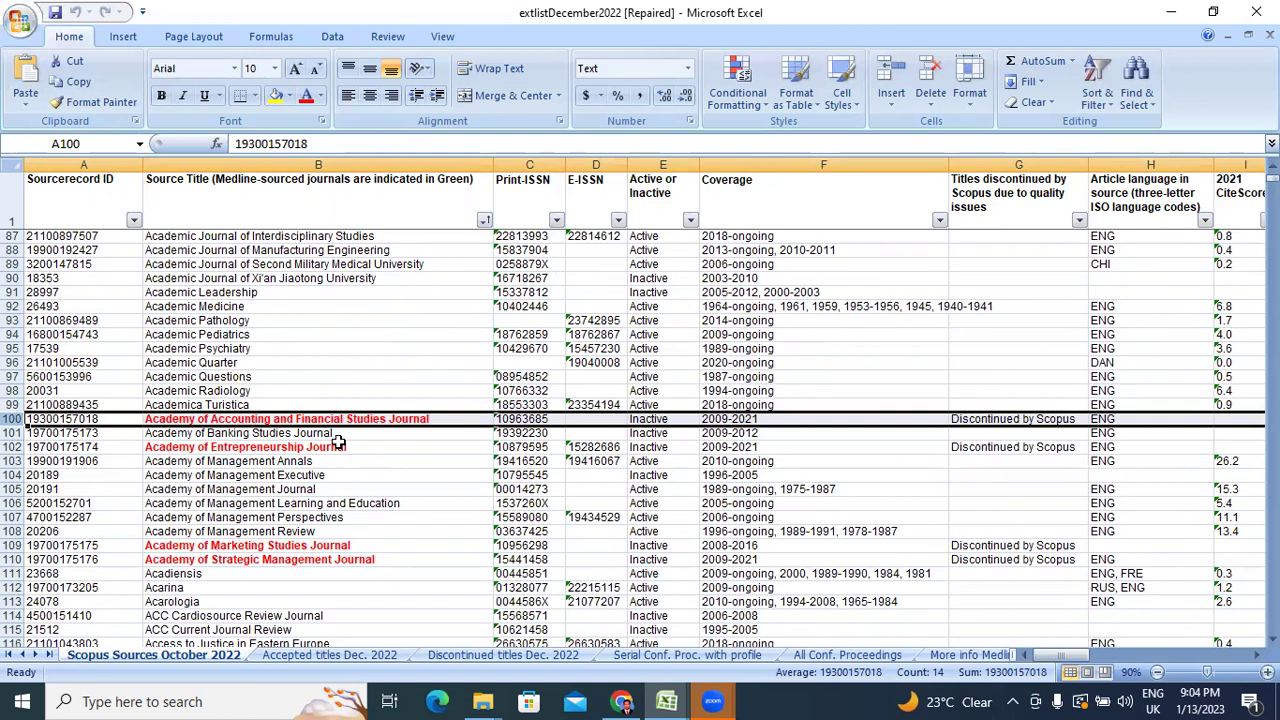
scroll(178, 465, "down", 10)
scroll(240, 462, "down", 8)
scroll(315, 450, "up", 20)
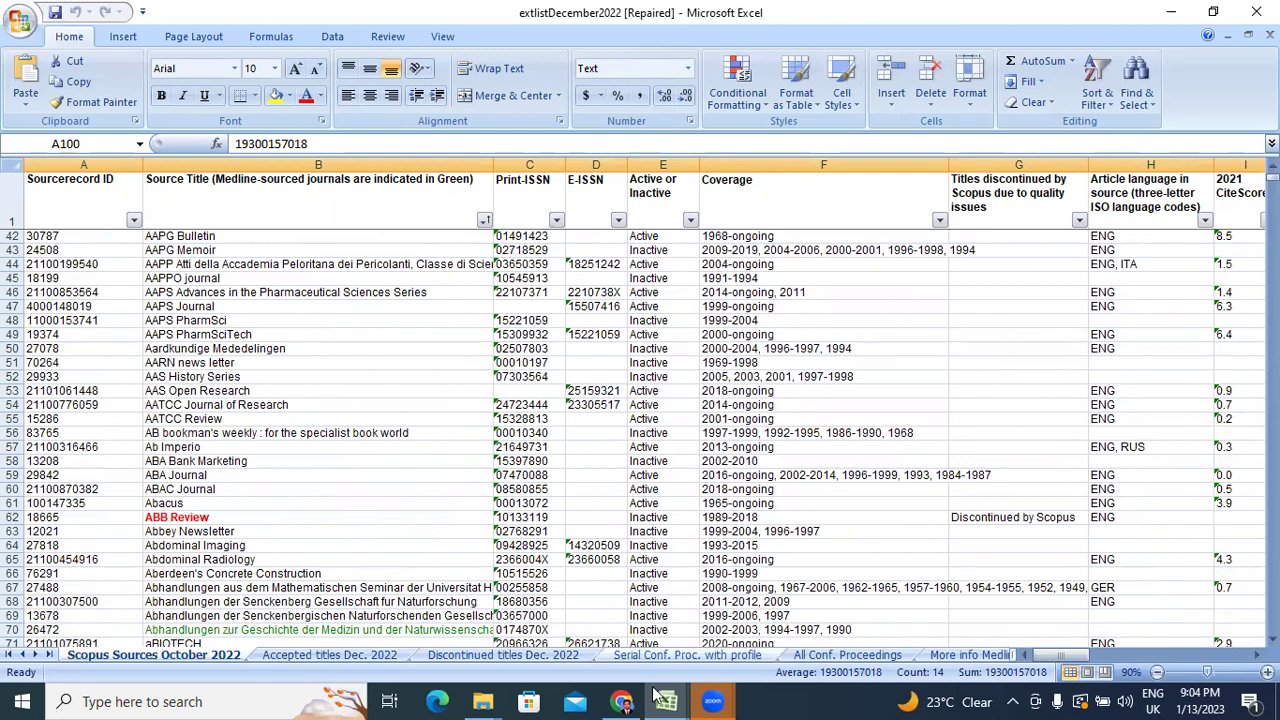
- In a new Chrome tab, search Google for SCOPUS
left_click(621, 701)
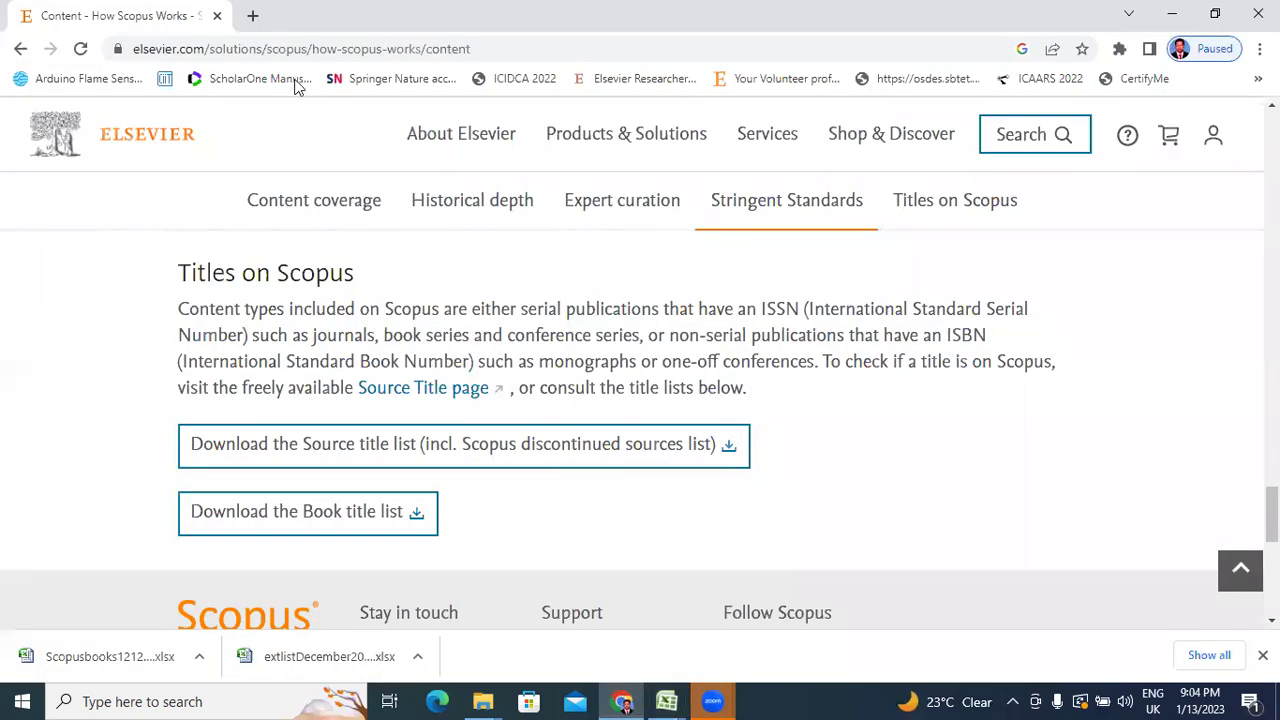
left_click(251, 18)
type("SCOPUS")
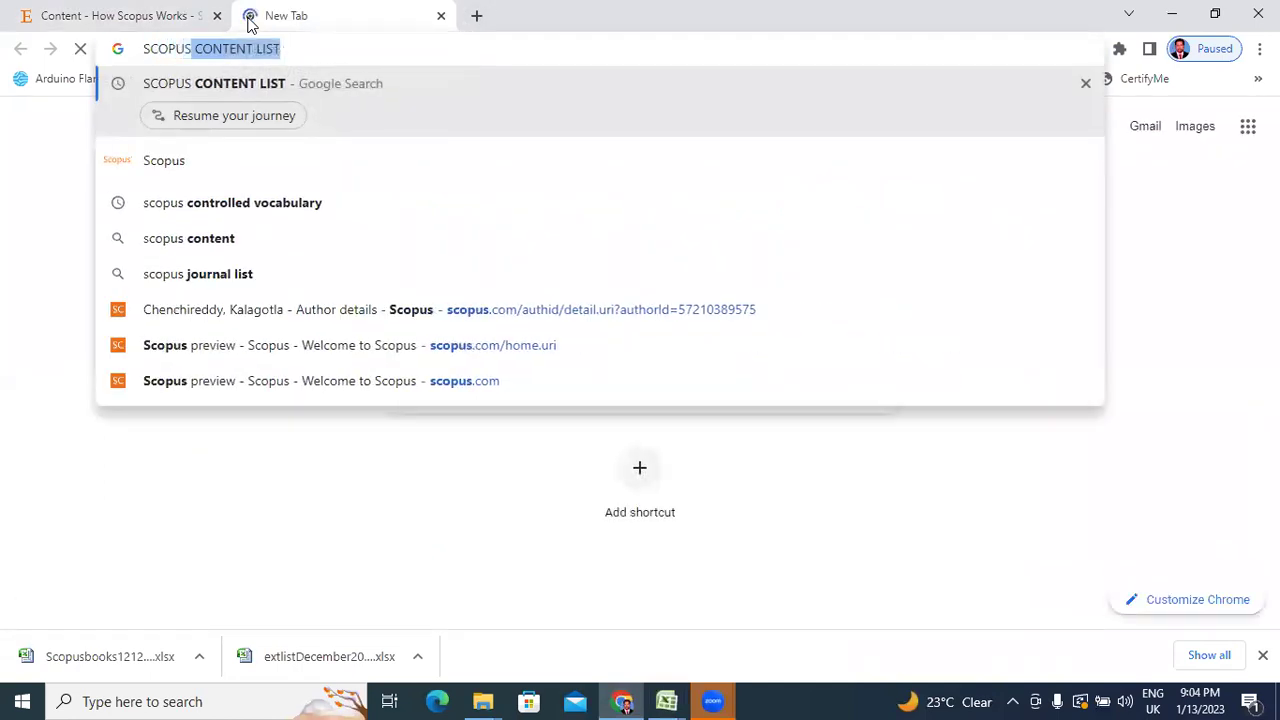
key("Delete")
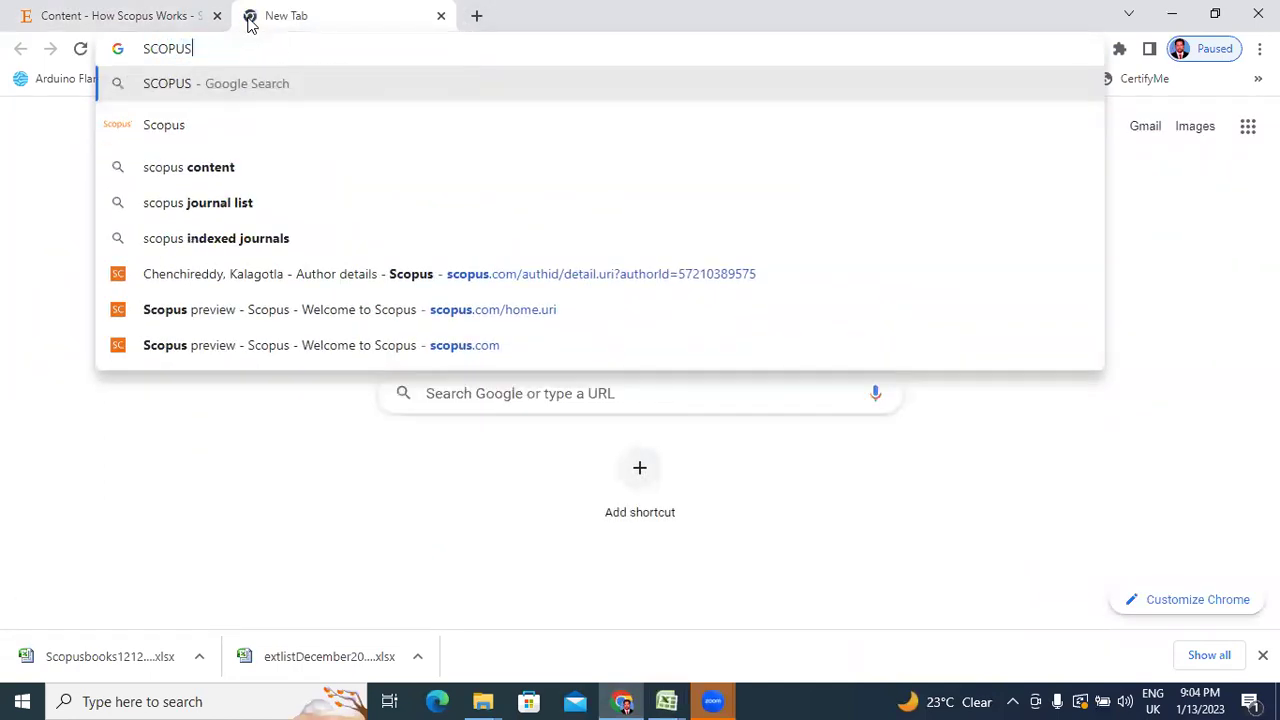
key("Return")
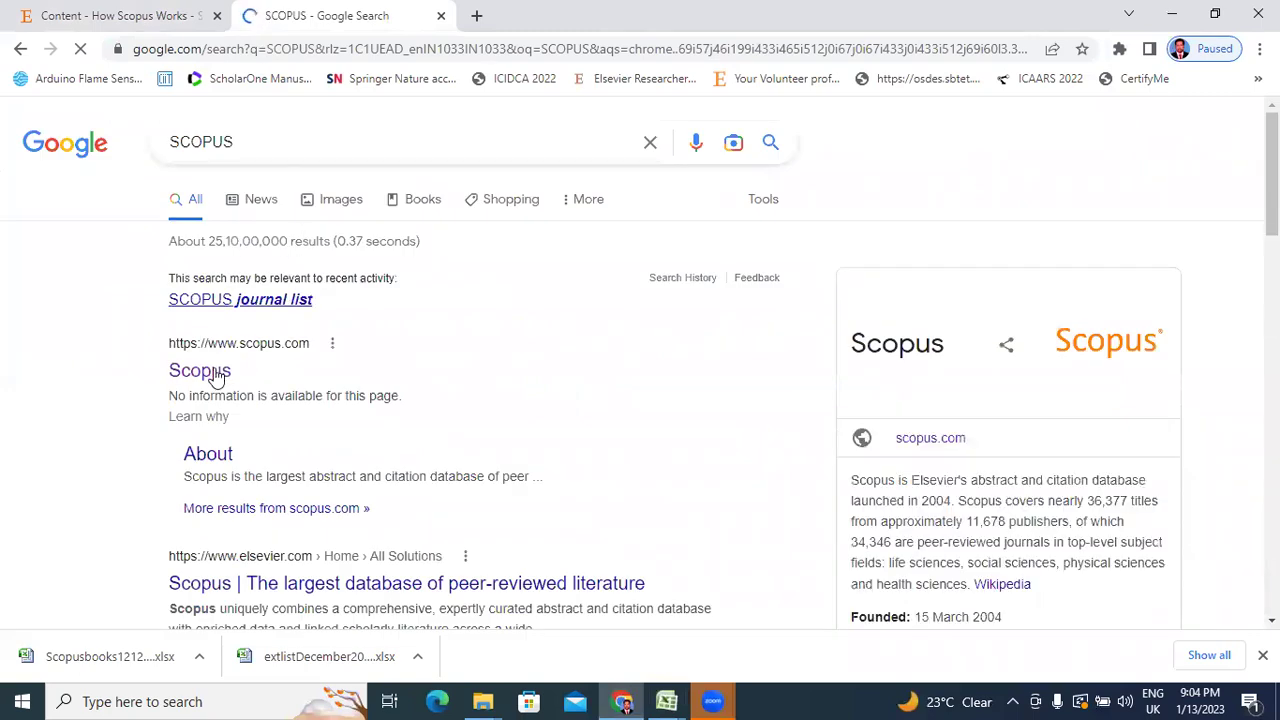
- Open the Scopus Preview welcome page from the SCOPUS search results
left_click(114, 16)
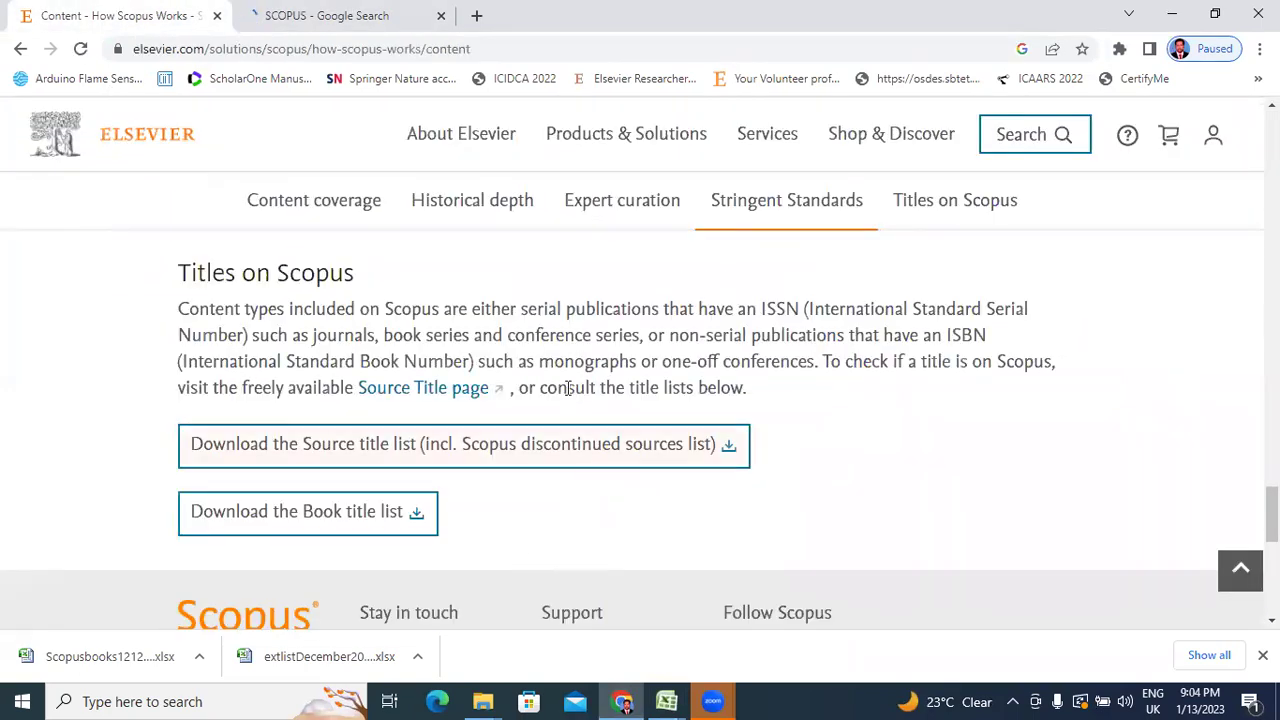
left_click(350, 8)
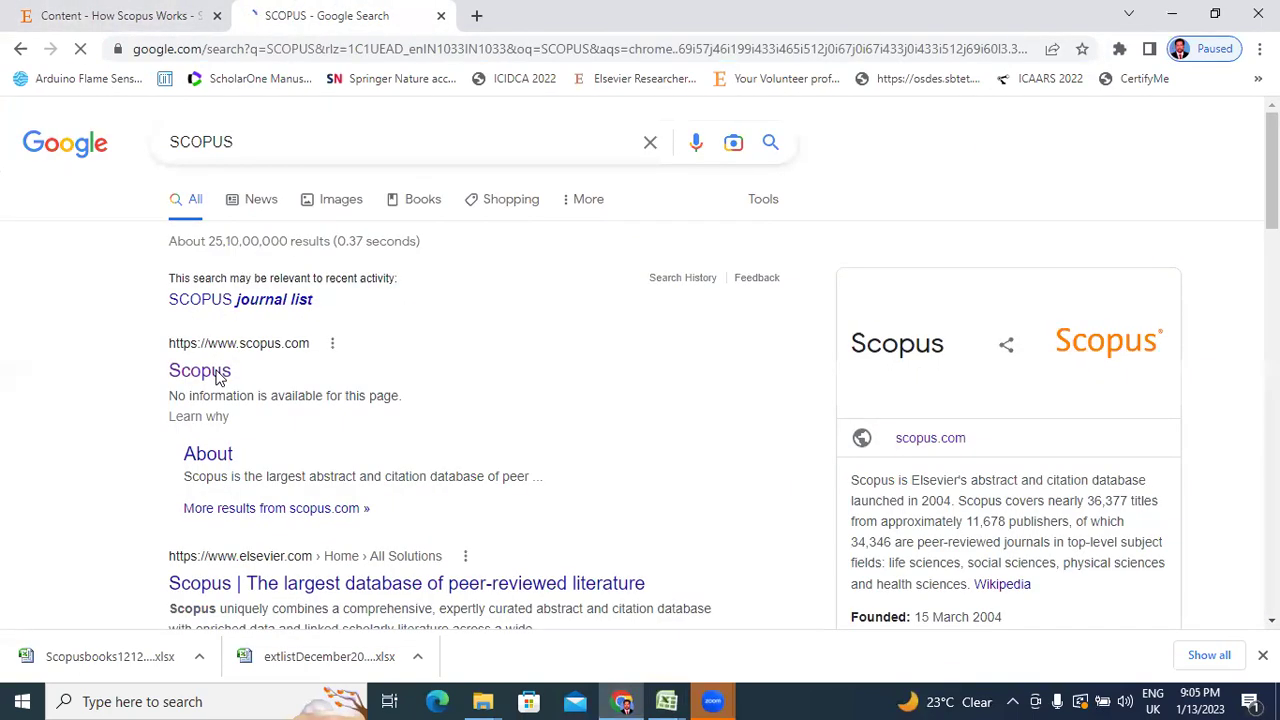
left_click(205, 372)
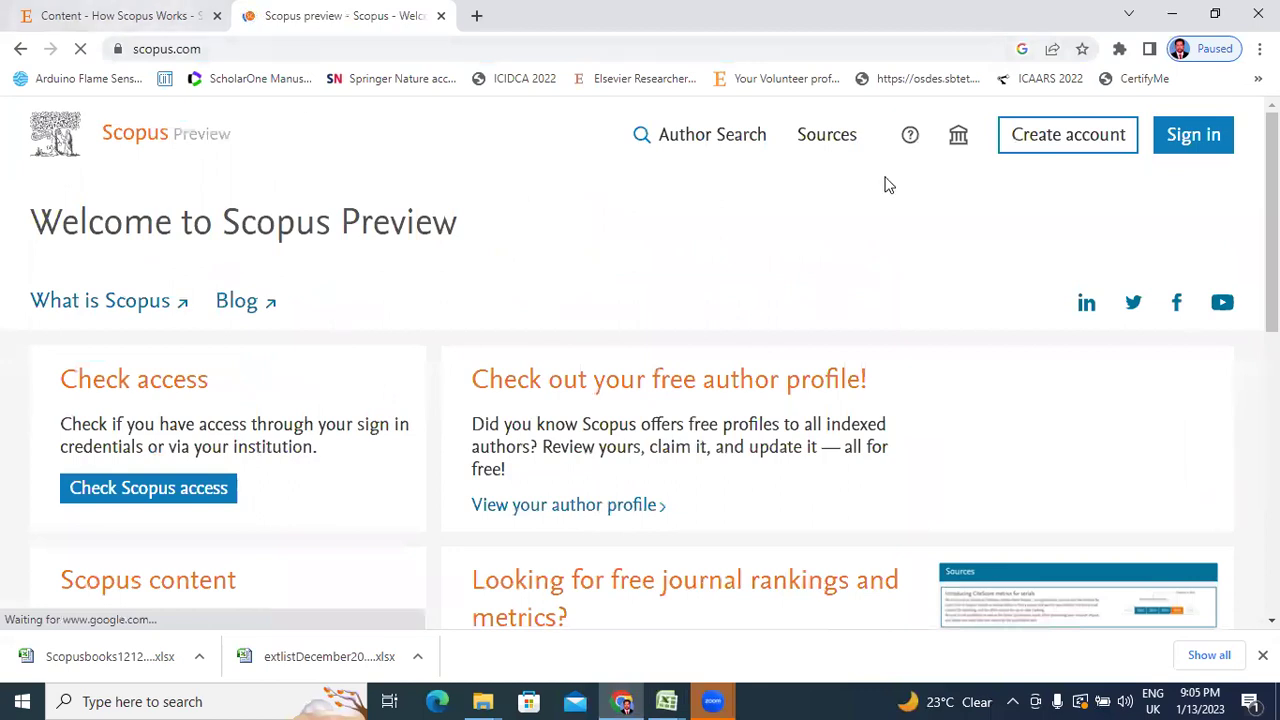
- Open the Scopus Sources page and switch its search from Subject area to ISSN
left_click(825, 142)
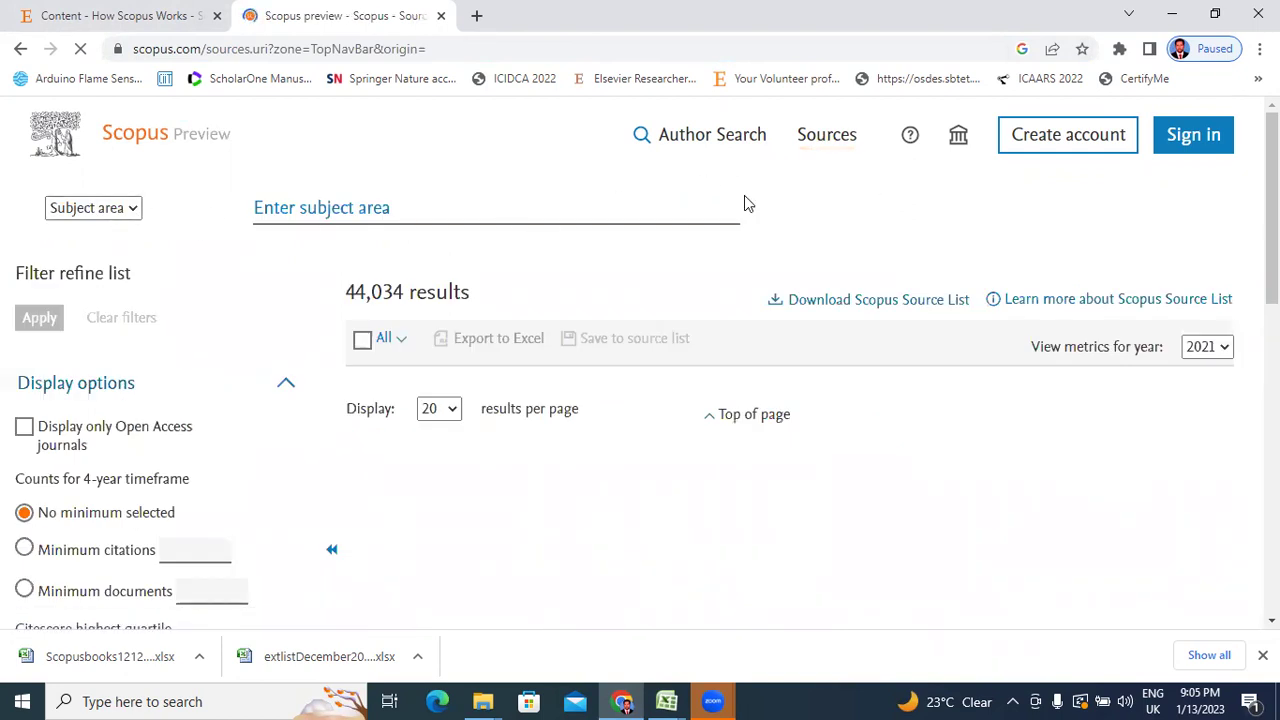
left_click(120, 214)
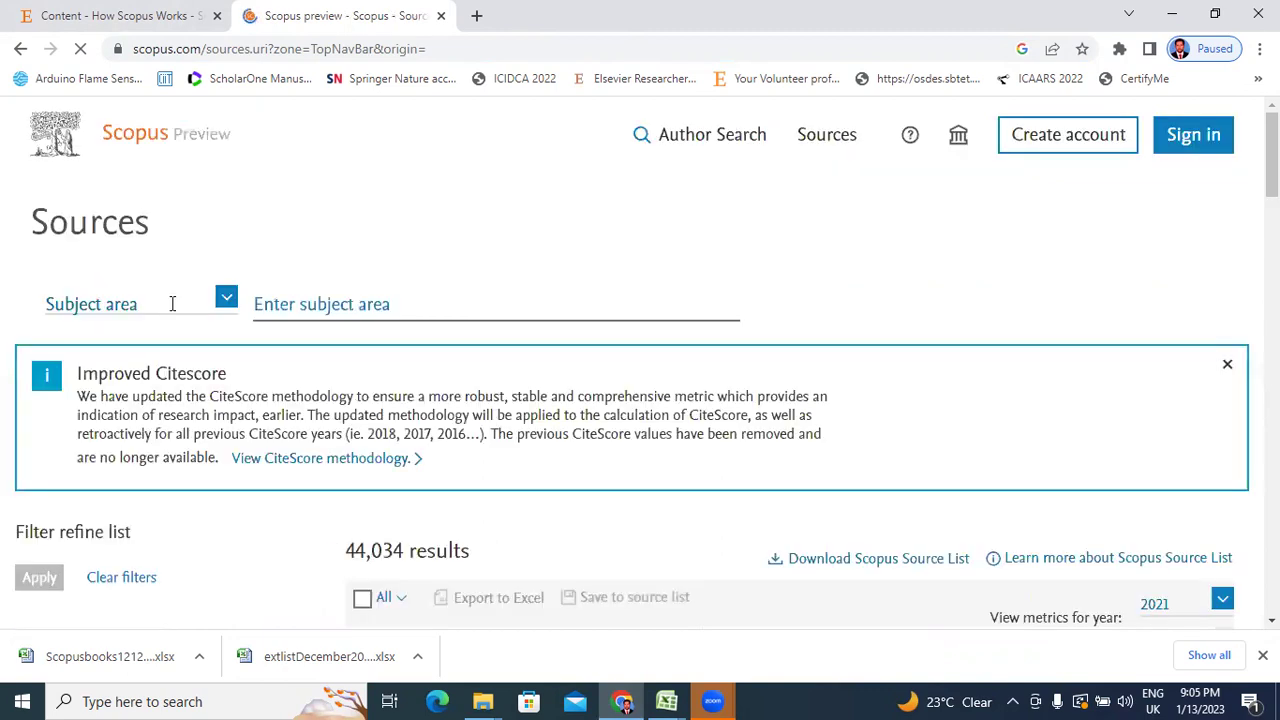
left_click(172, 304)
left_click(200, 333)
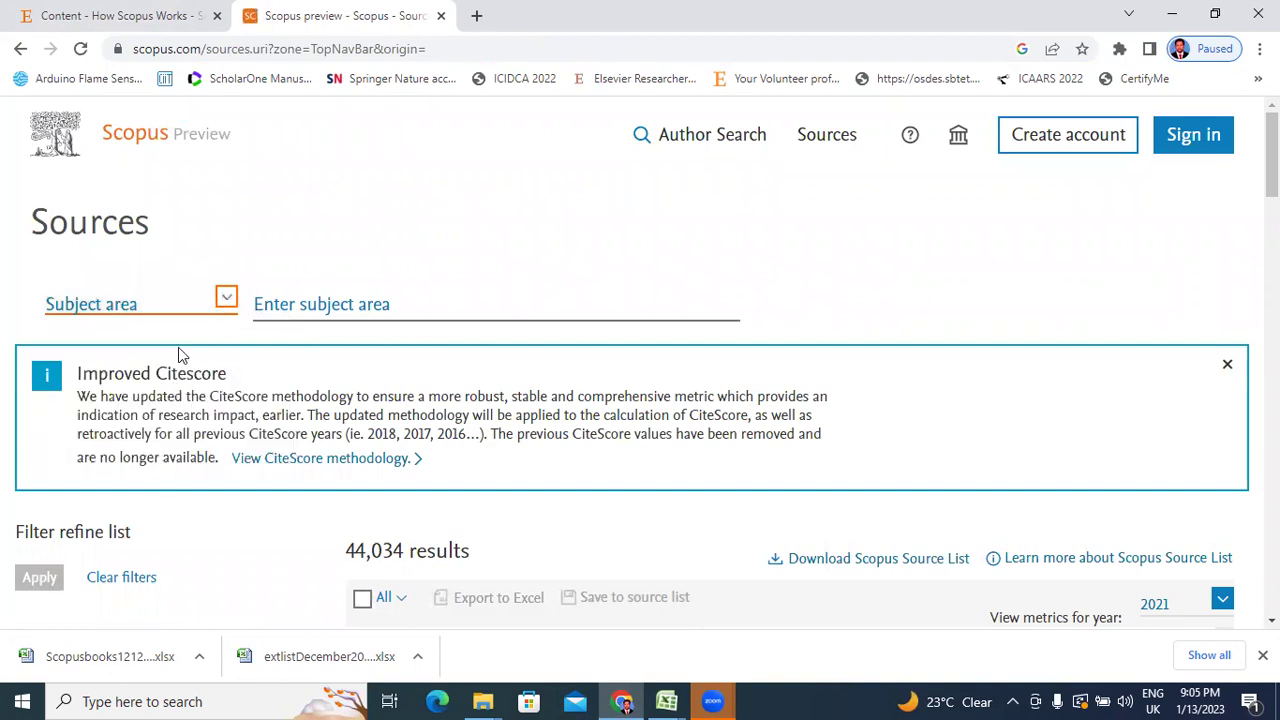
left_click(224, 310)
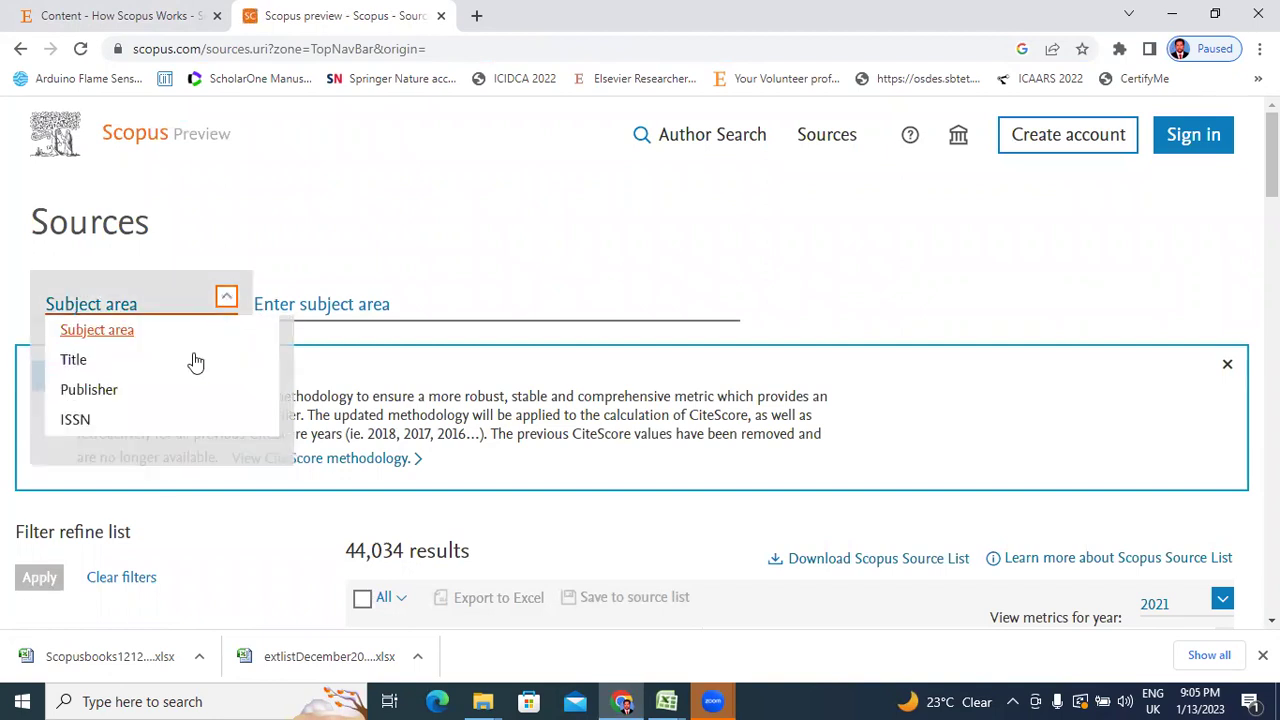
left_click(75, 420)
left_click(349, 312)
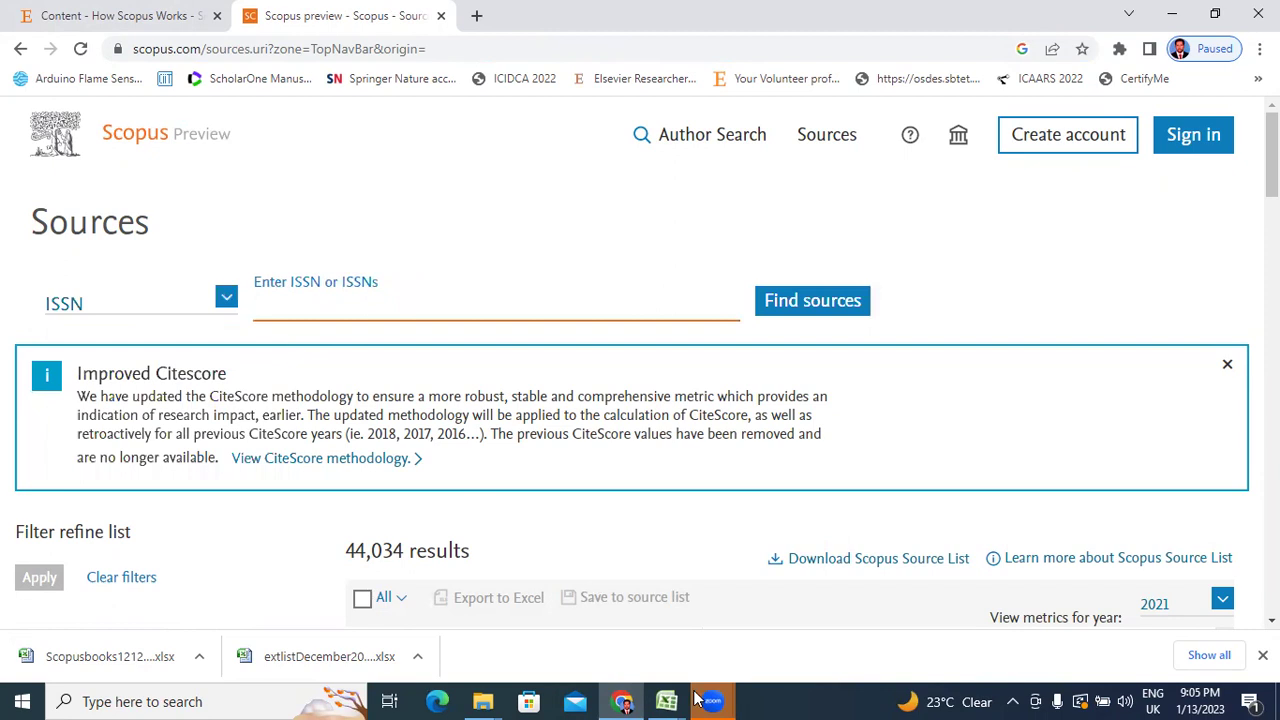
left_click(664, 700)
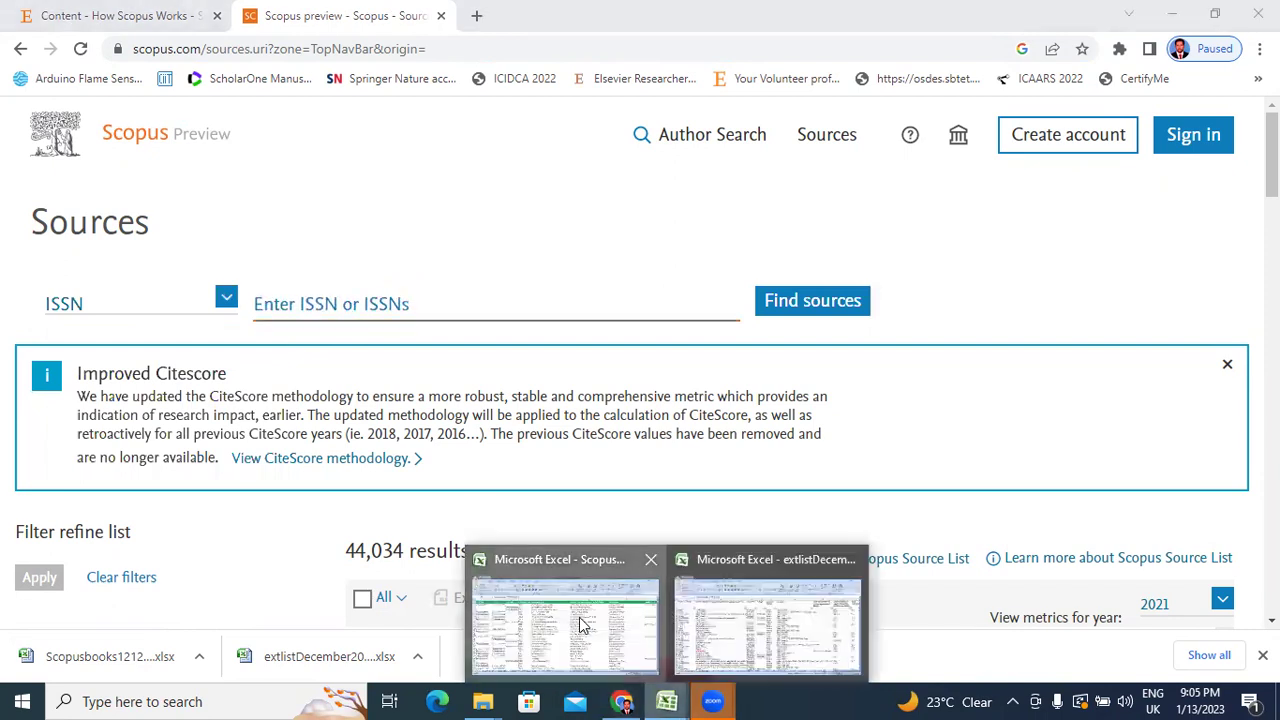
- Bring extlistDecember2022 forward and right-click 2D Materials' E-ISSN 20531583 in cell D3
left_click(583, 624)
key("ctrl+Tab")
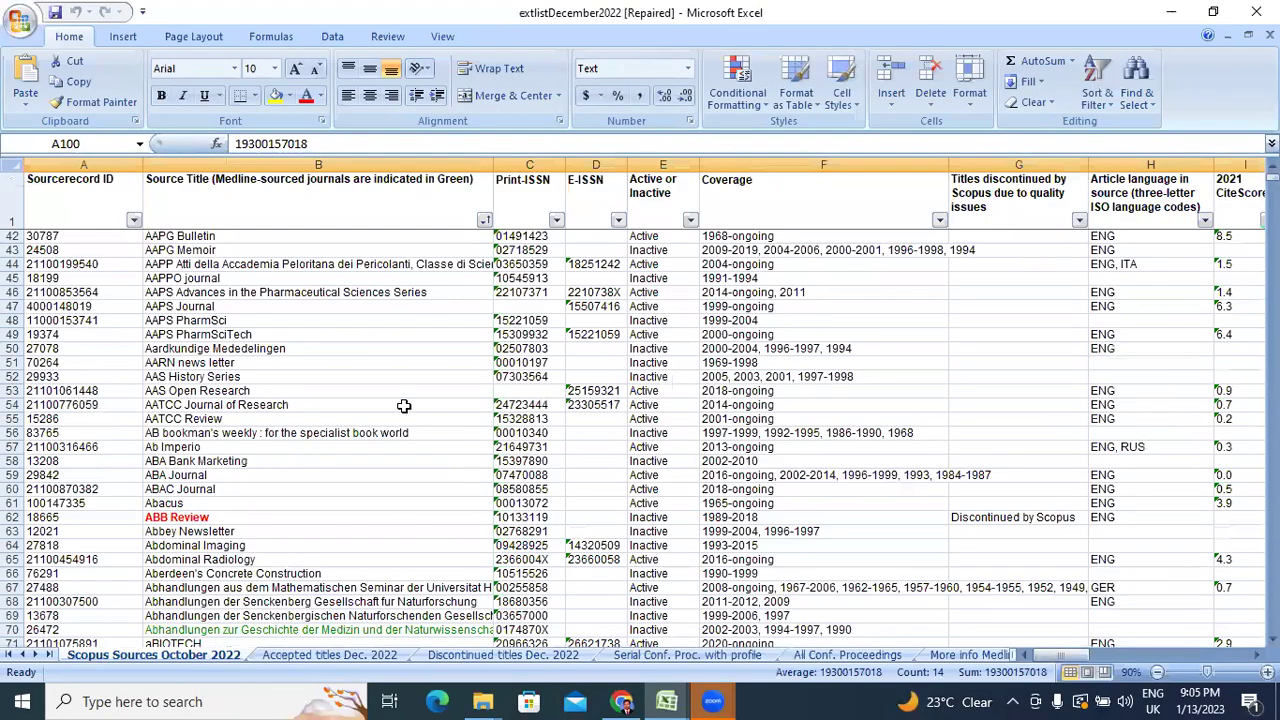
scroll(390, 400, "up", 7)
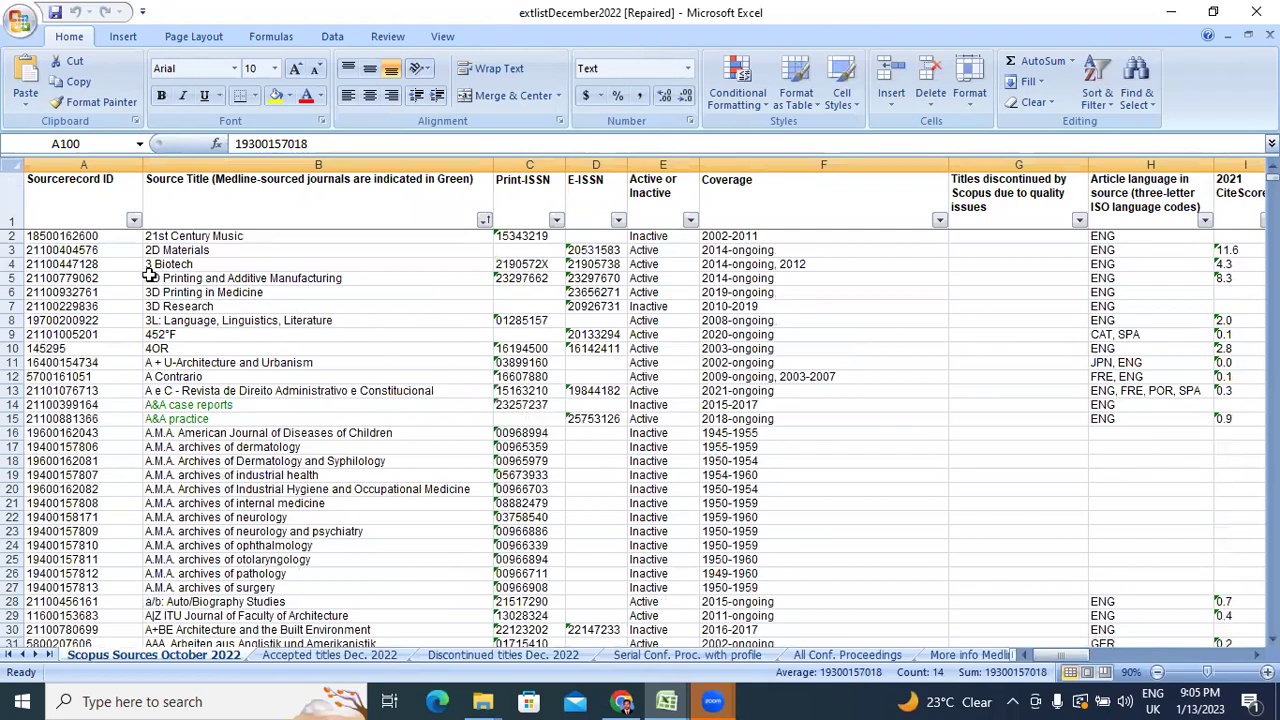
left_click(594, 252)
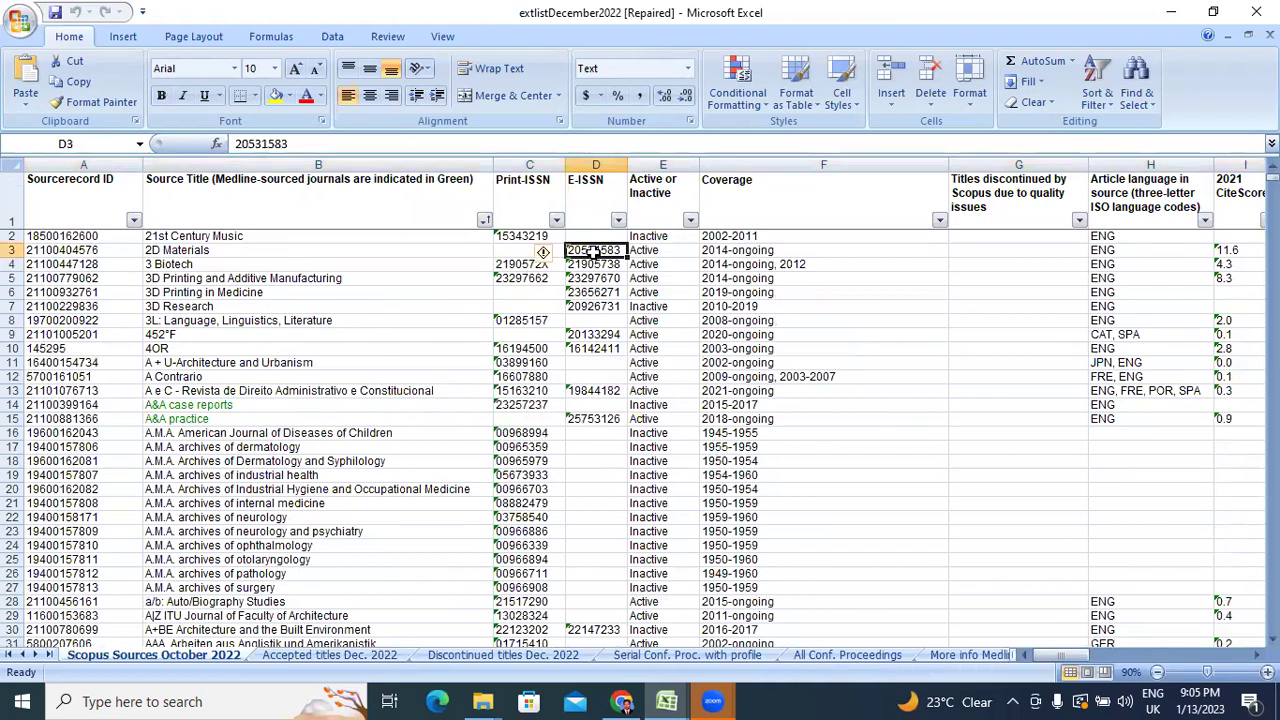
right_click(617, 258)
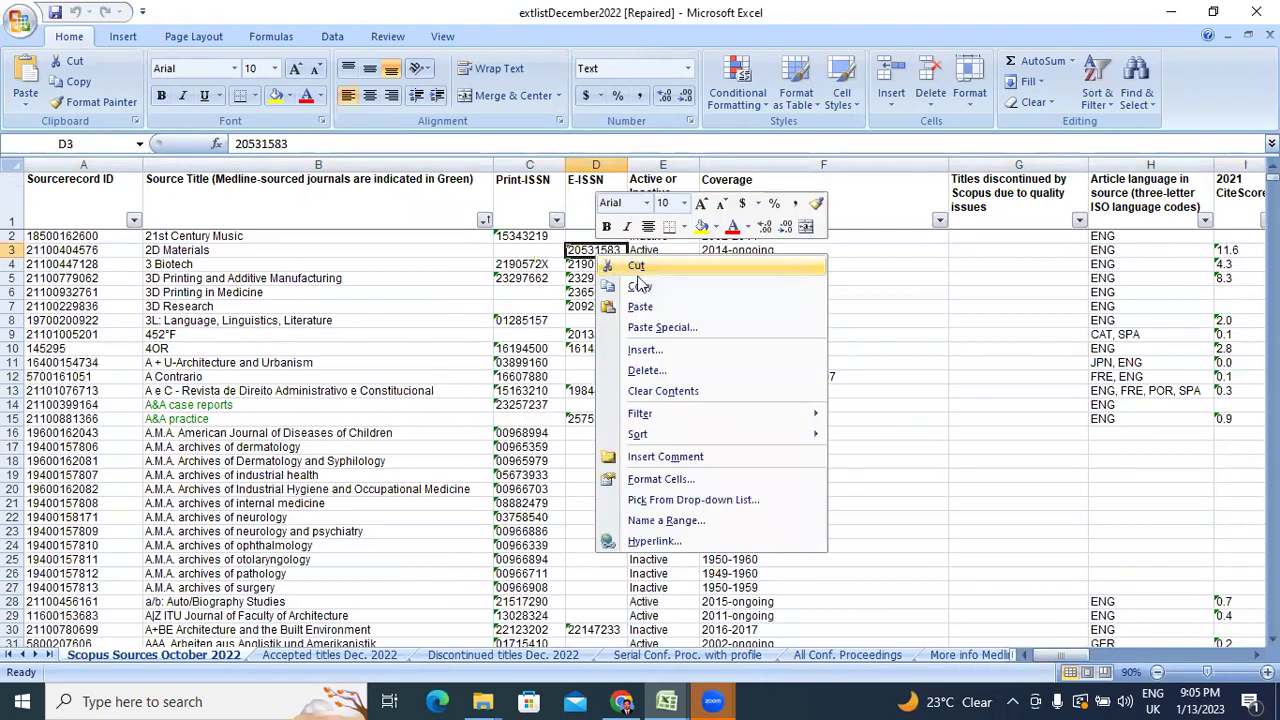
- Search Scopus sources for ISSN 2053-1583, copied from D3, and view the 2D Materials result with CiteScore 11.6
left_click(638, 285)
left_click(606, 698)
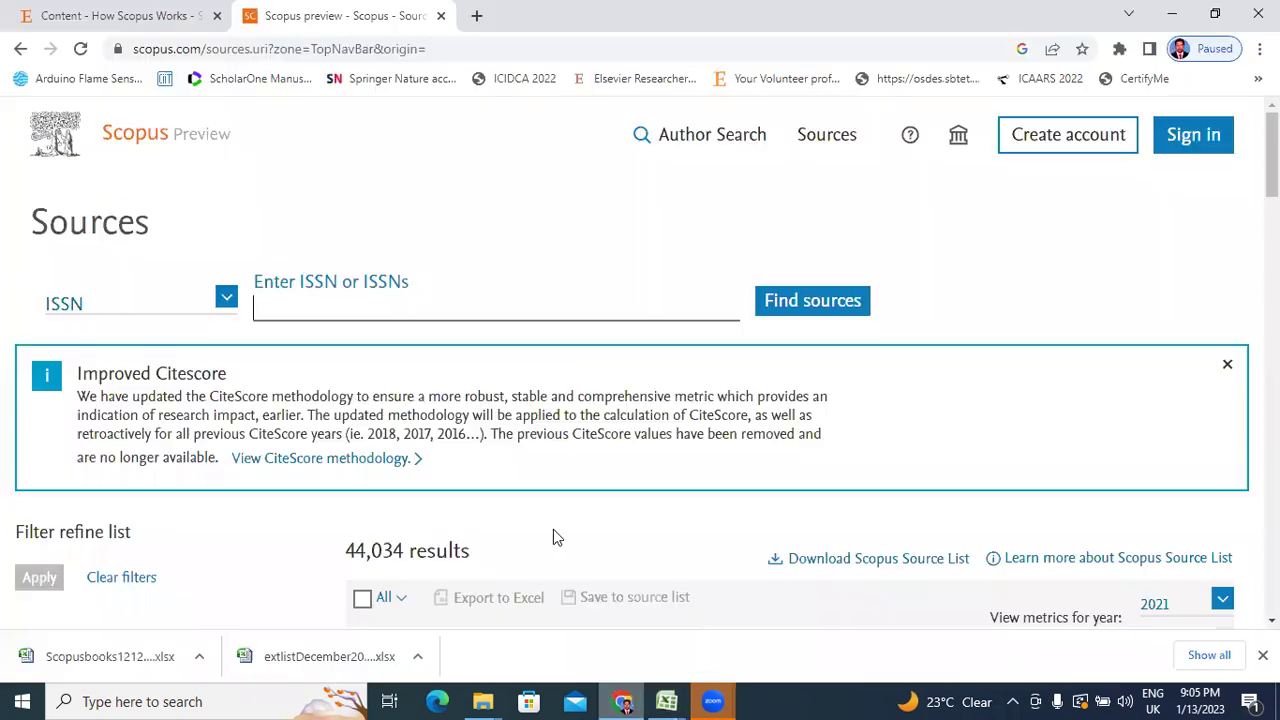
left_click(405, 314)
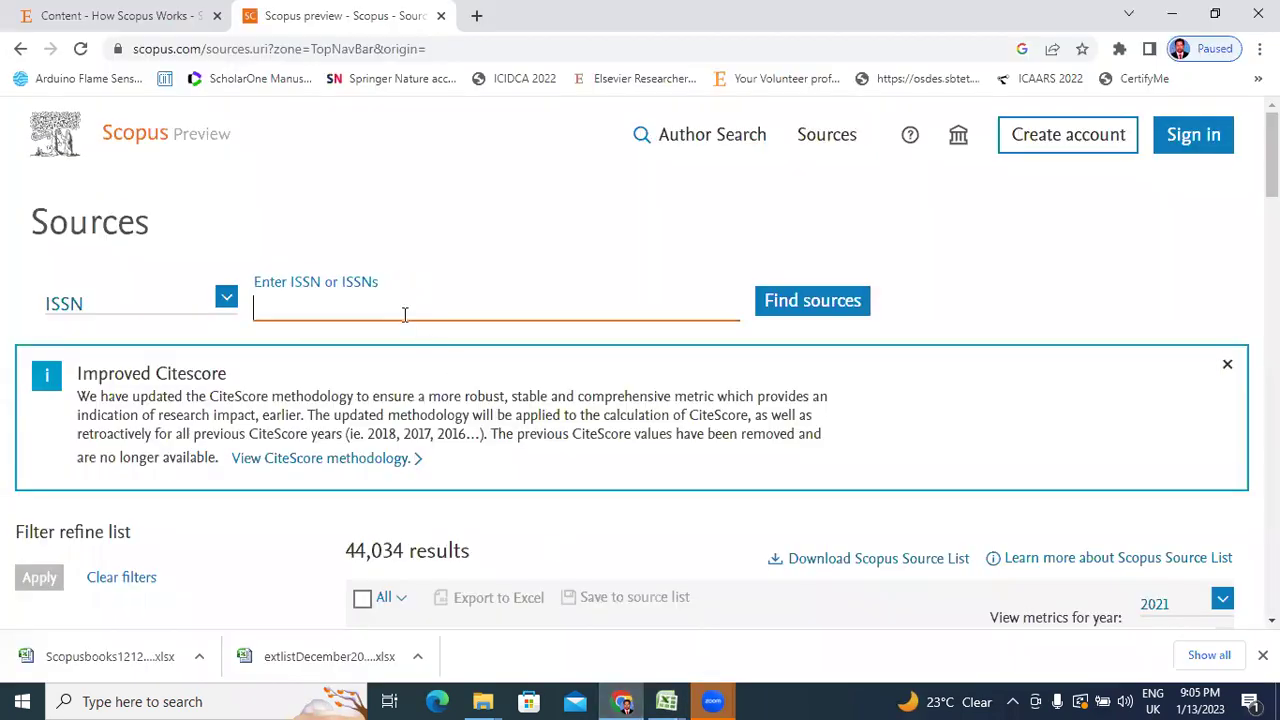
key("ctrl+v")
type("-")
left_click(825, 311)
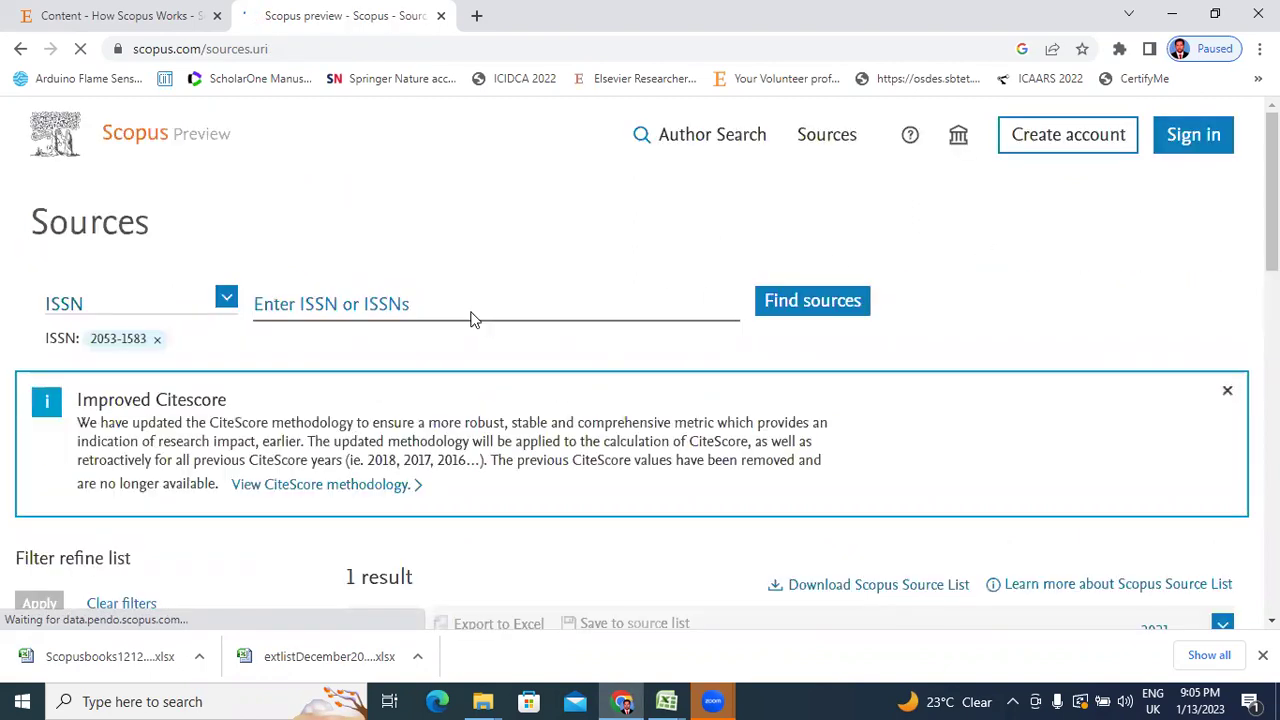
scroll(480, 329, "down", 3)
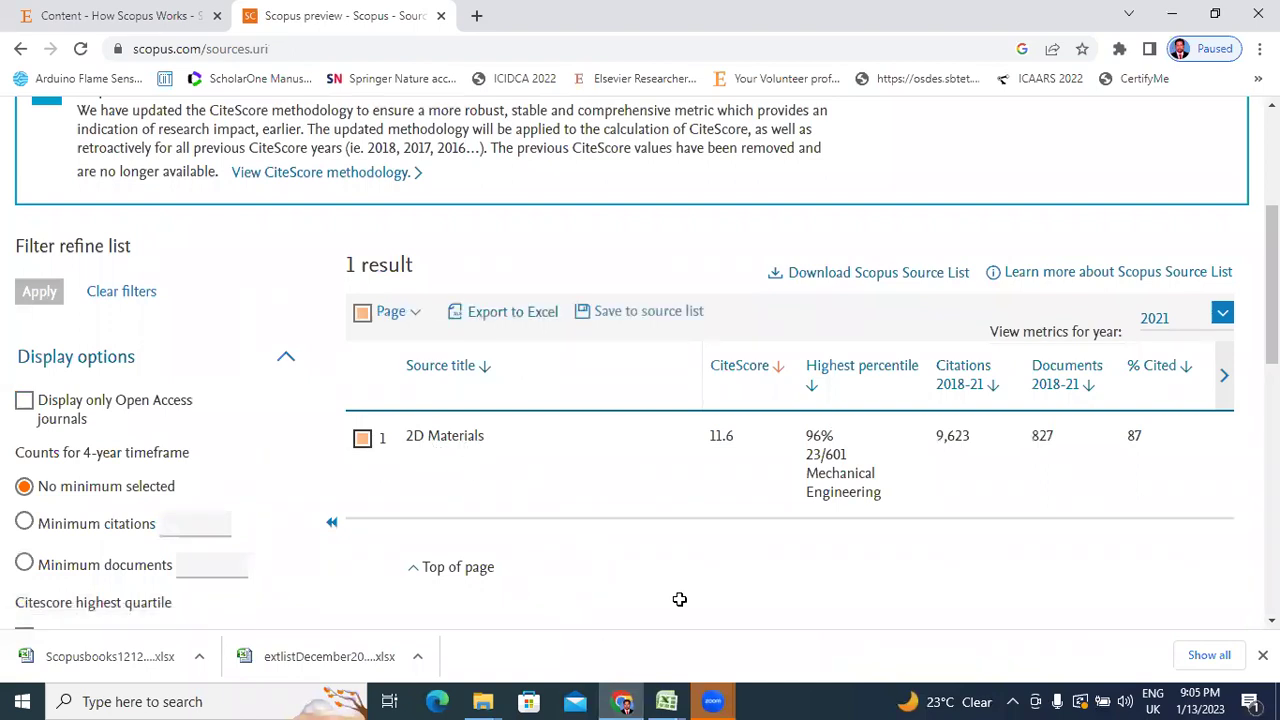
key("alt+Tab")
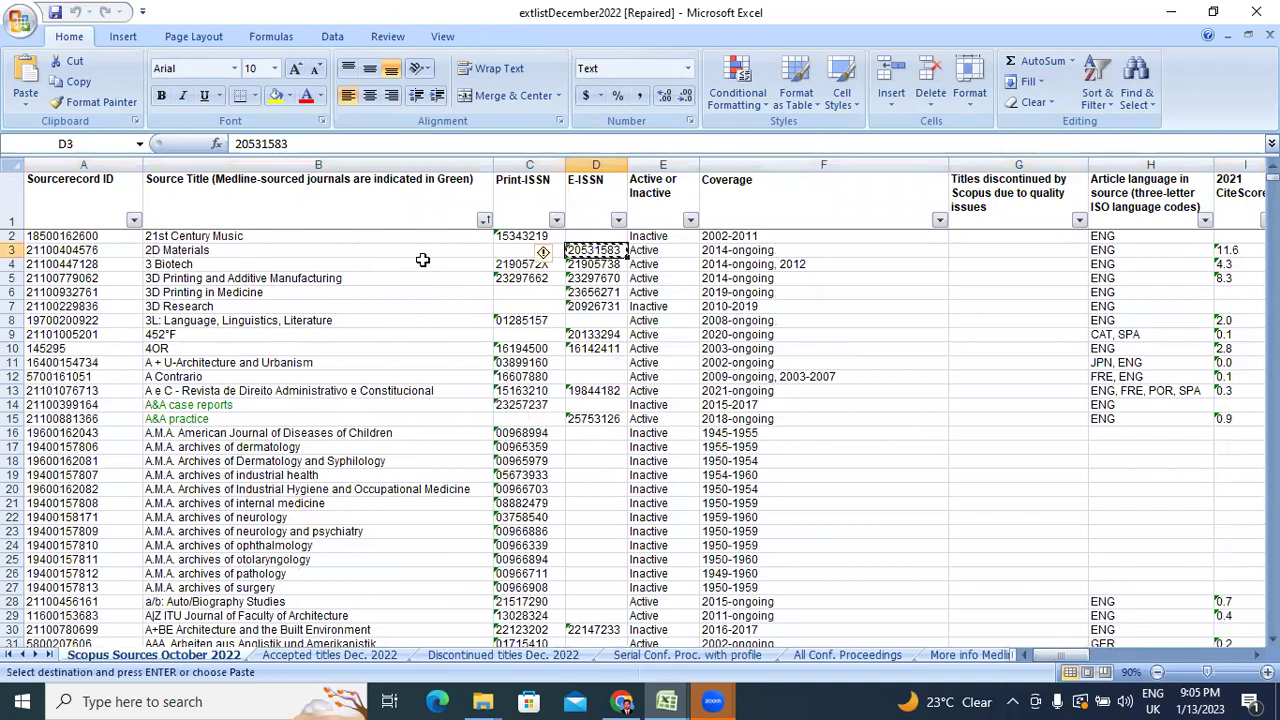
key("alt+Tab")
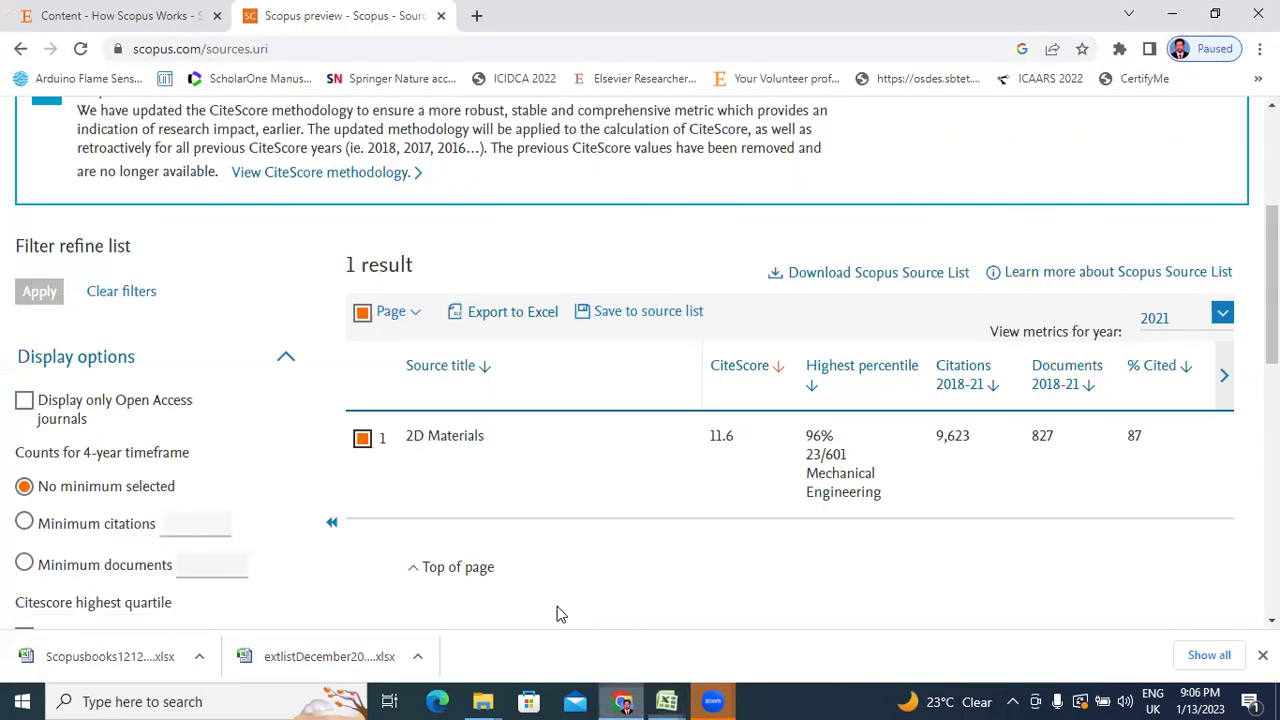
- Review 2D Materials' source details (coverage 2014 to Present, SJR 2.006, SNIP 1.332), then return to Sources
left_click(420, 430)
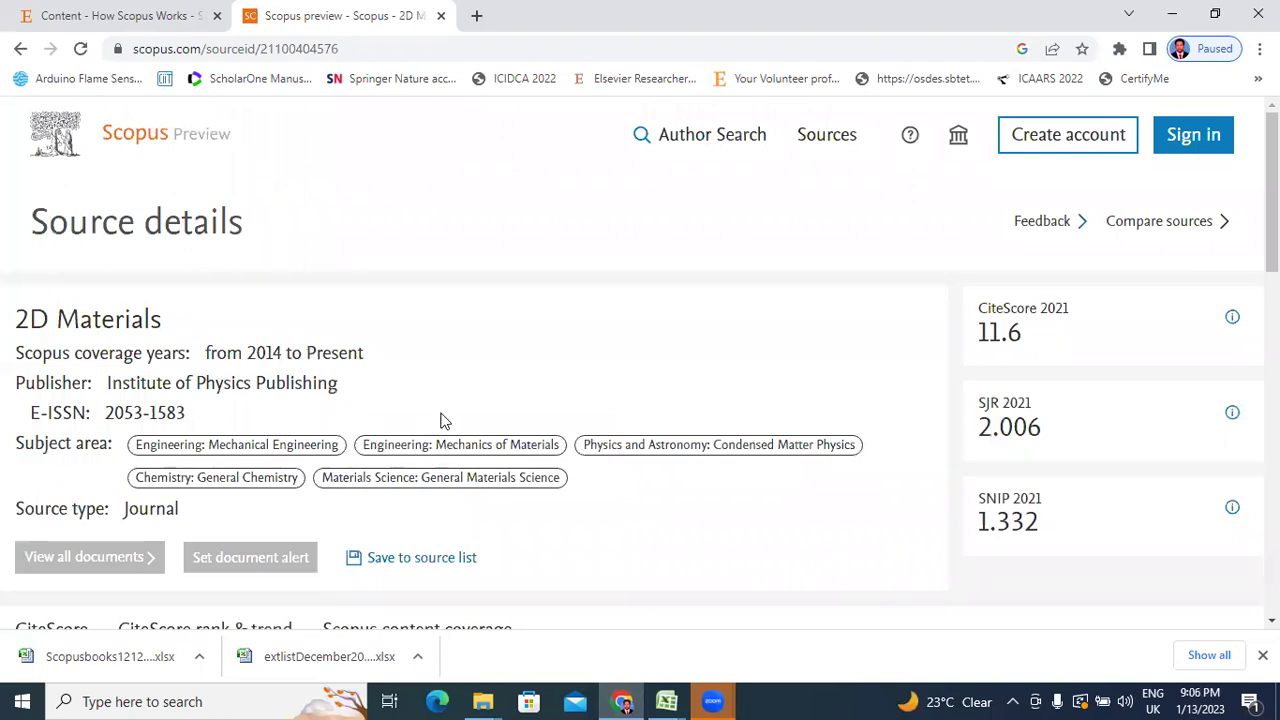
scroll(420, 405, "down", 3)
scroll(300, 312, "up", 3)
scroll(534, 528, "down", 5)
scroll(497, 495, "up", 3)
scroll(497, 495, "down", 3)
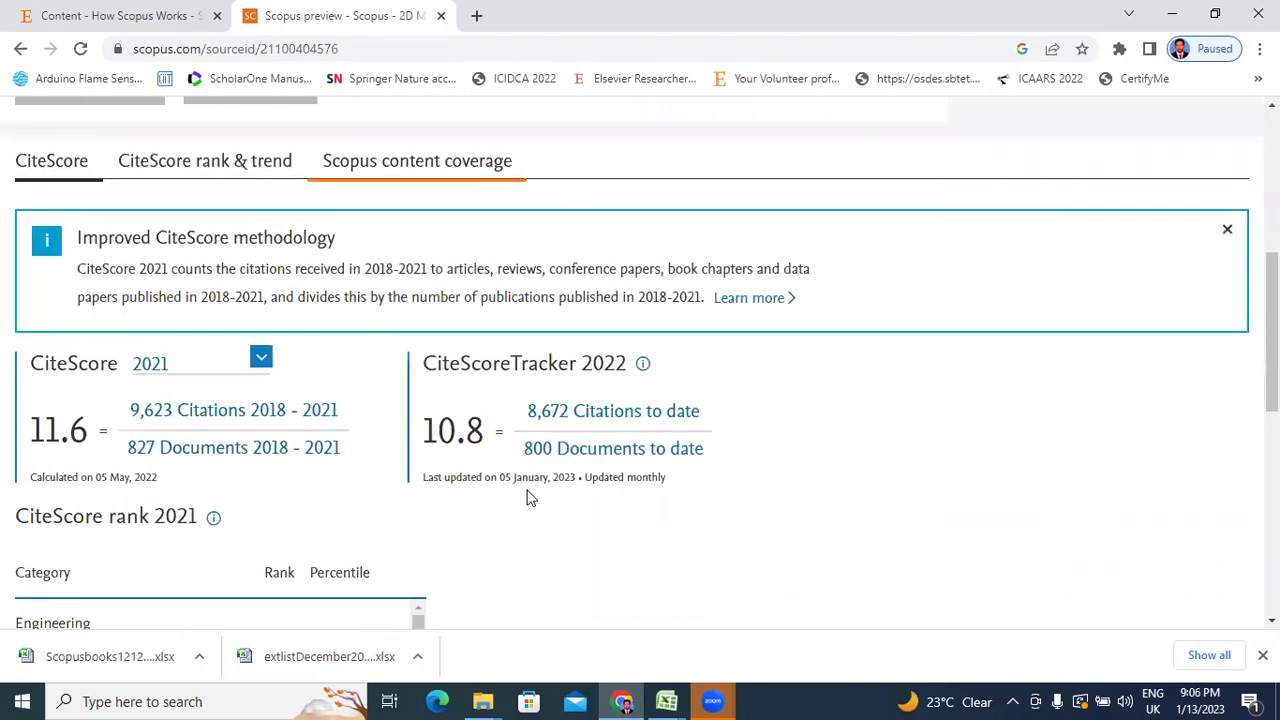
scroll(500, 460, "up", 5)
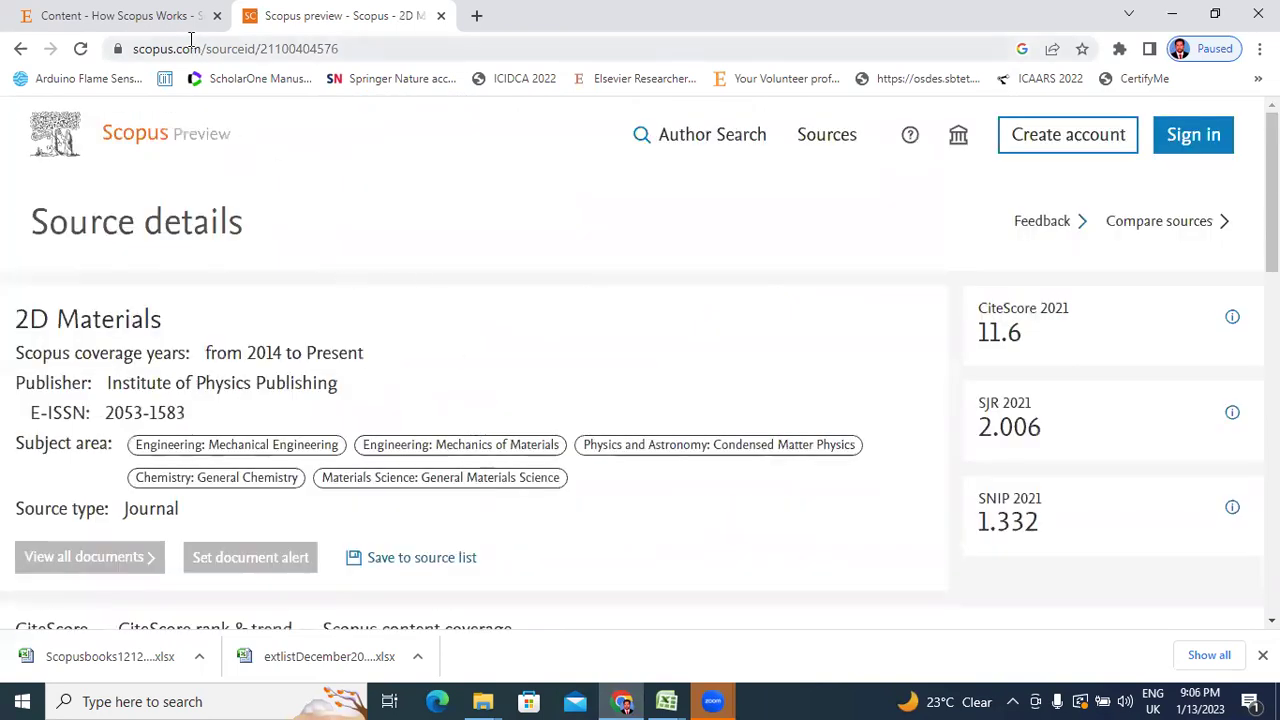
left_click(838, 145)
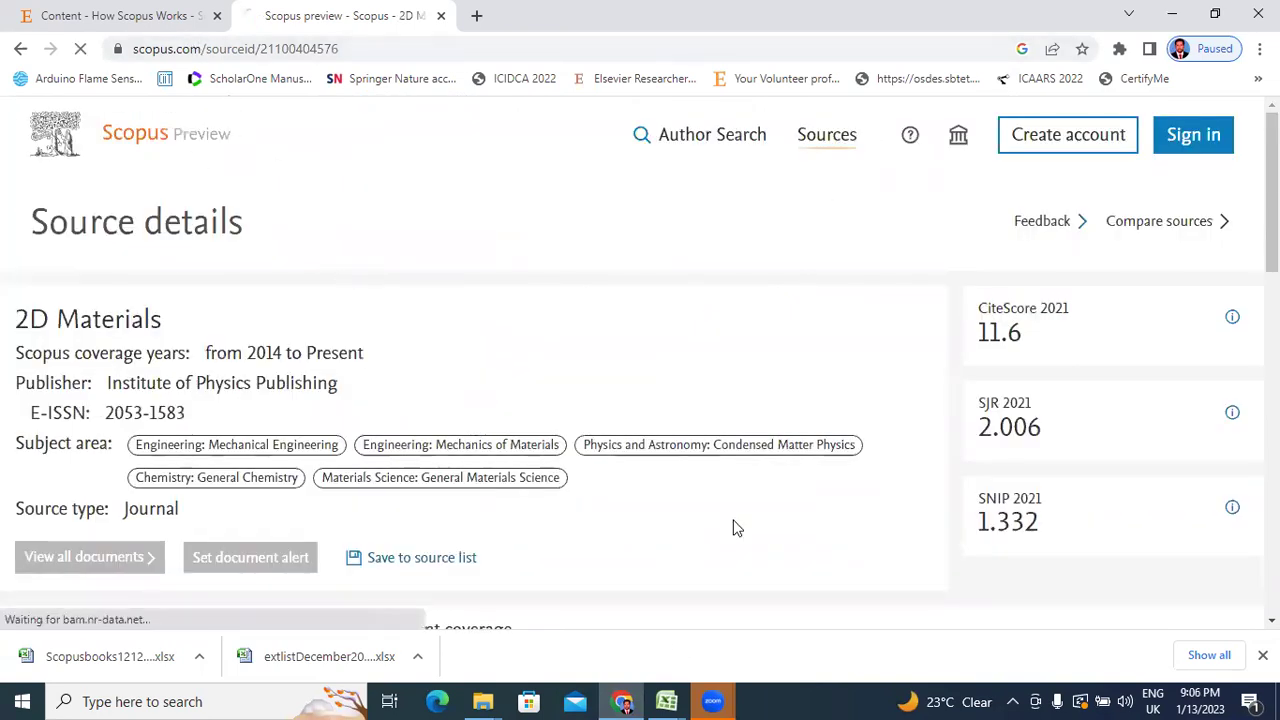
- Go to the Discontinued titles Dec. 2022 sheet in extlistDecember2022 and scroll down to row 656
mouse_move(666, 700)
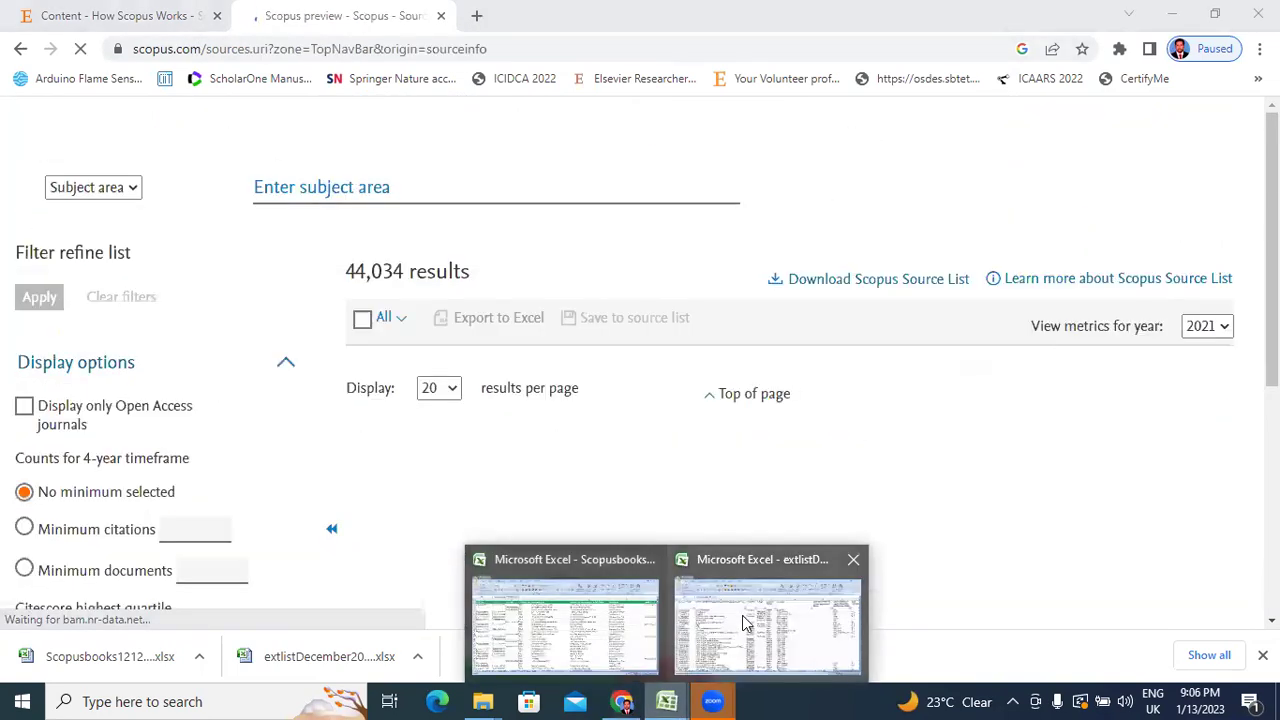
left_click(680, 623)
left_click(489, 654)
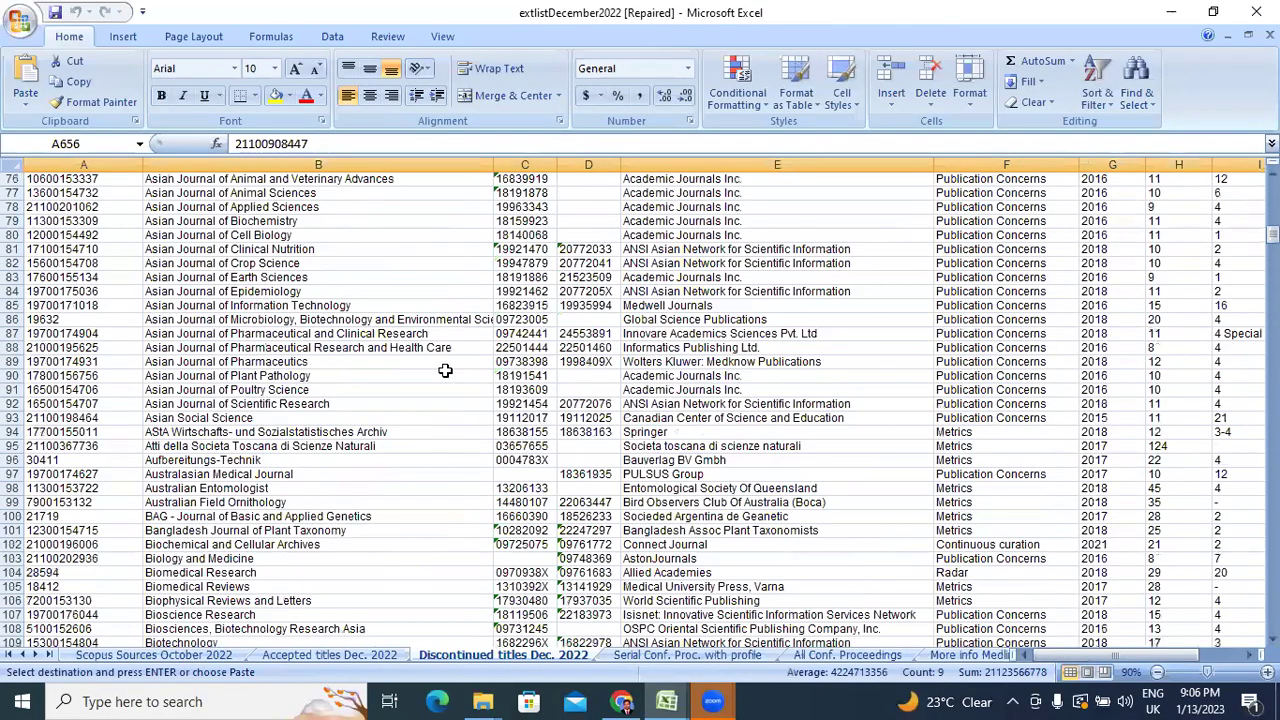
scroll(445, 370, "up", 20)
scroll(520, 490, "down", 20)
scroll(443, 543, "down", 18)
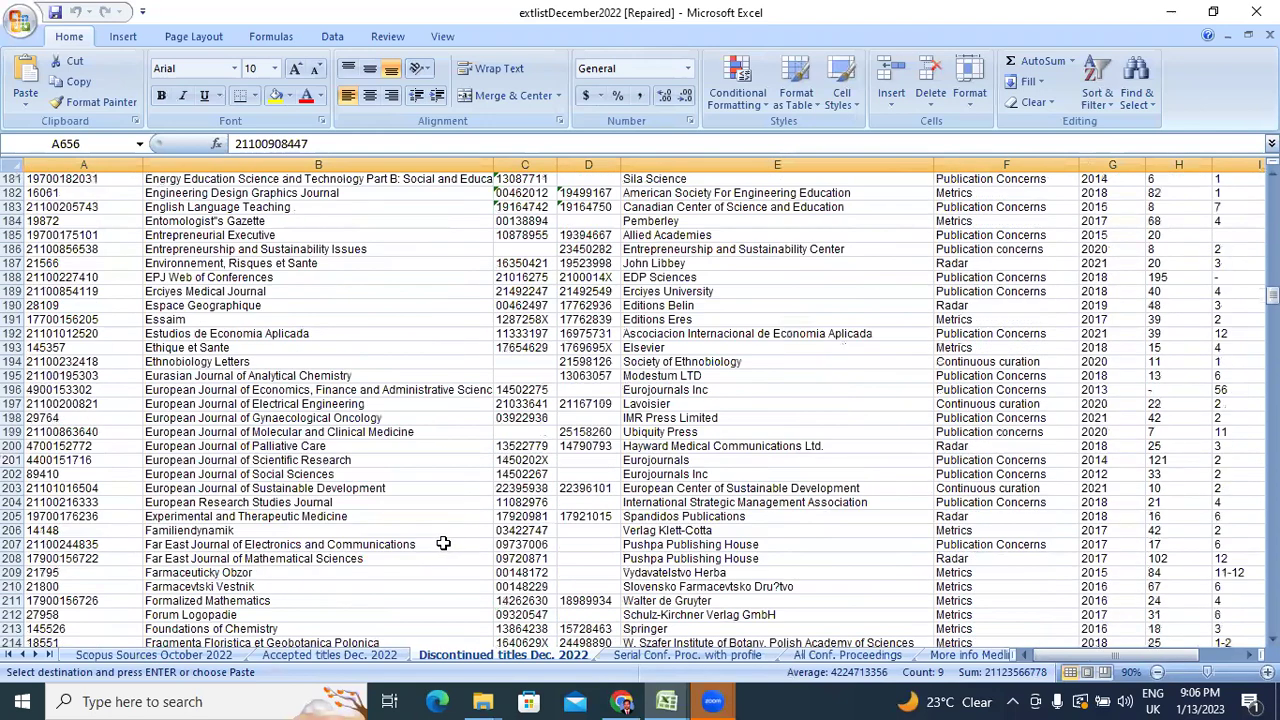
scroll(443, 543, "down", 20)
scroll(437, 543, "down", 20)
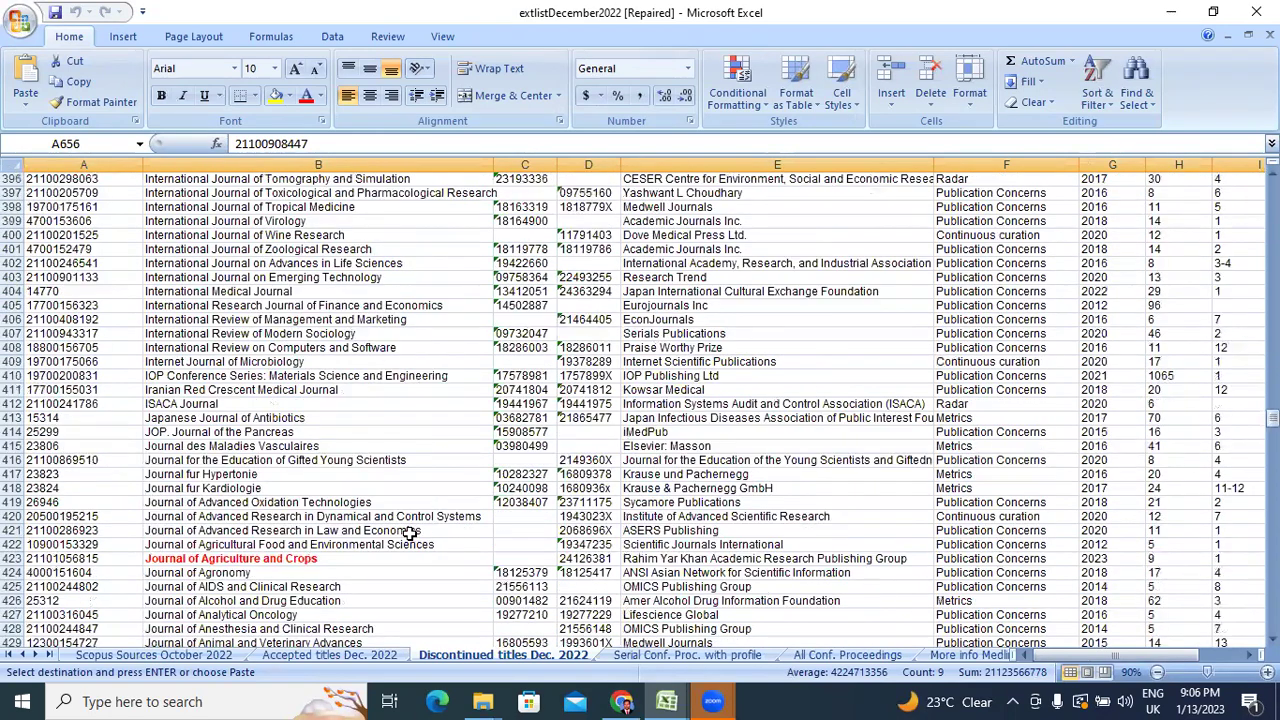
scroll(410, 535, "down", 20)
scroll(406, 534, "down", 20)
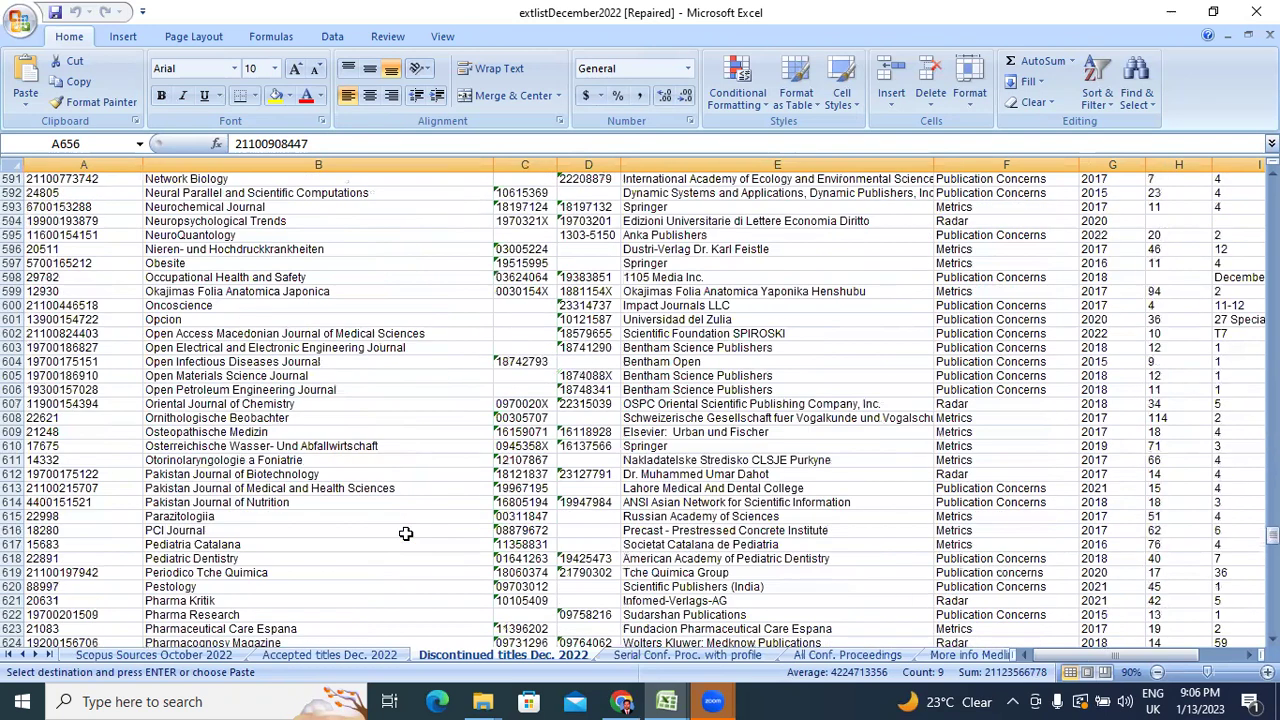
scroll(404, 533, "down", 17)
- Copy Res Militaris's E-ISSN 22656294 from cell D656
left_click(780, 349)
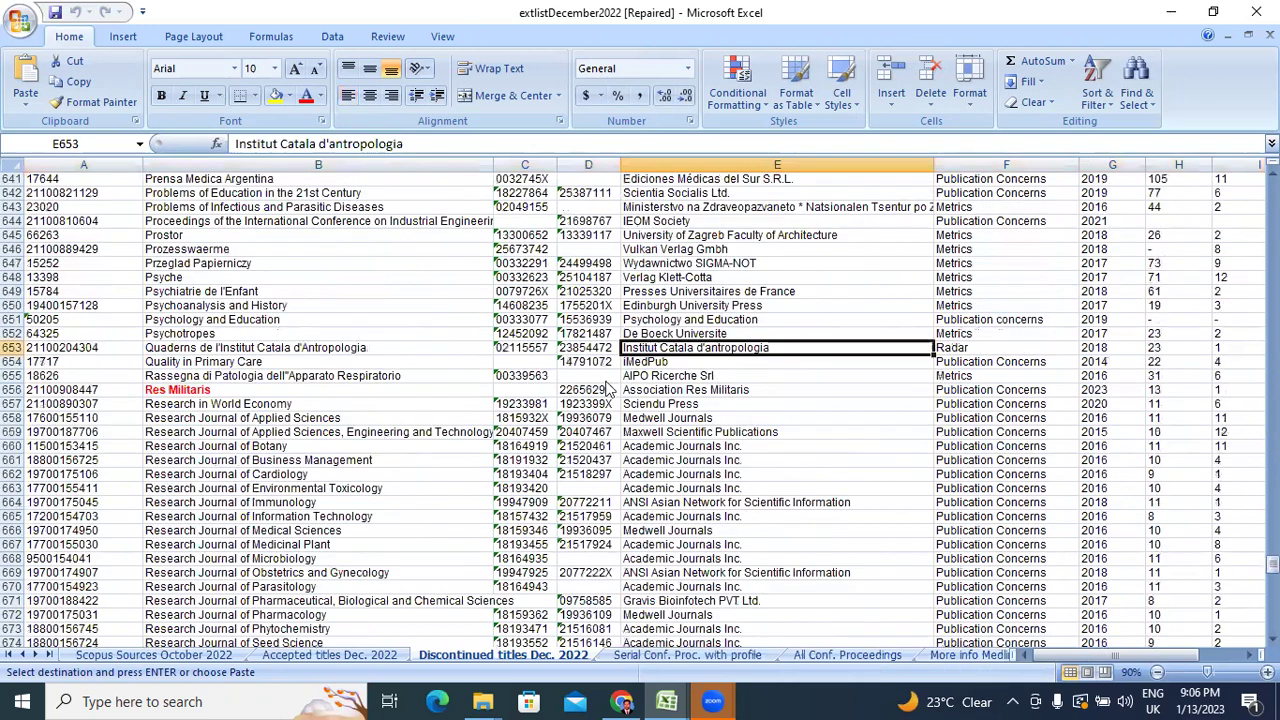
left_click(588, 389)
right_click(588, 389)
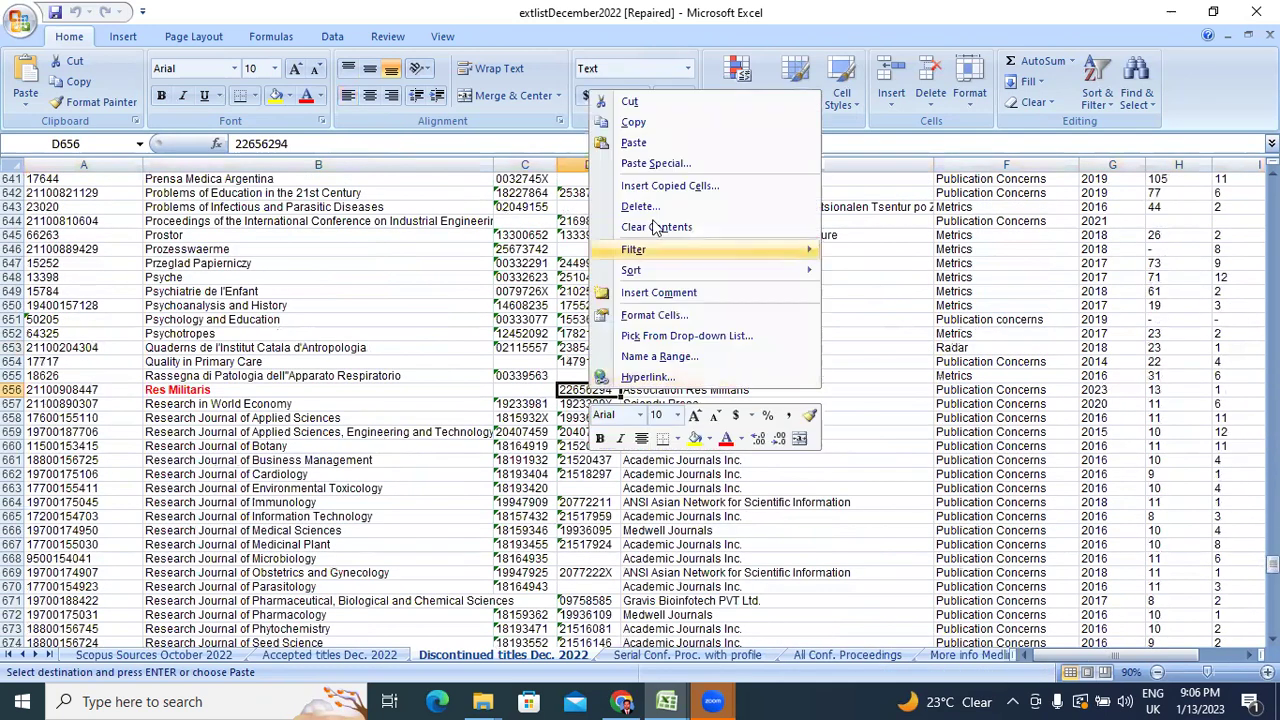
left_click(633, 122)
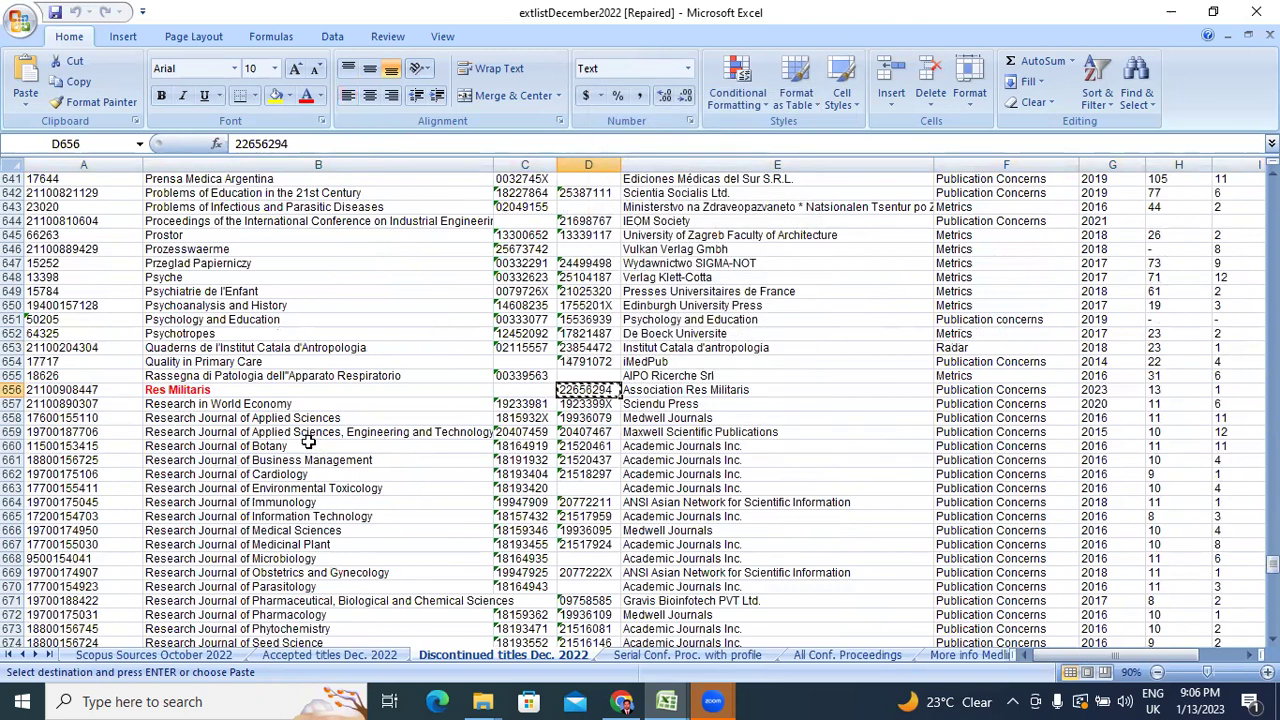
- Search Scopus sources for ISSN 2265-6294 and tick the single Res Militaris result, CiteScore 0.7
left_click(621, 701)
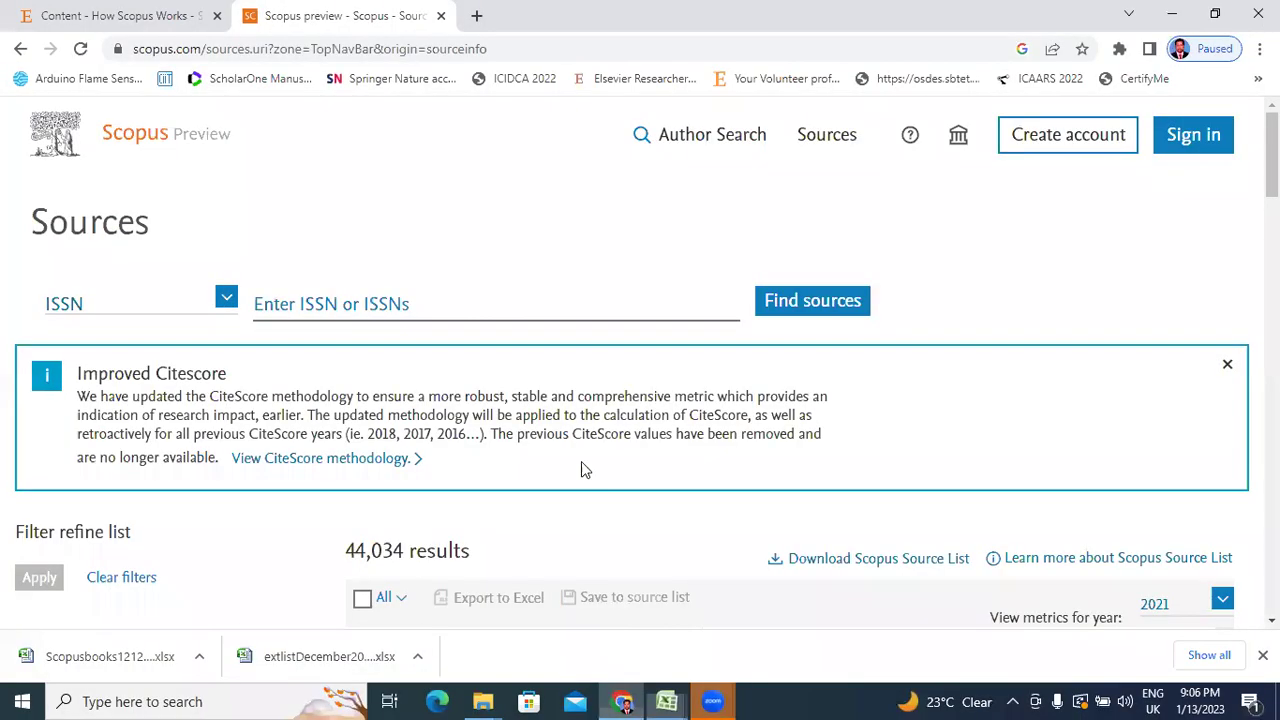
left_click(448, 314)
key("ctrl+v")
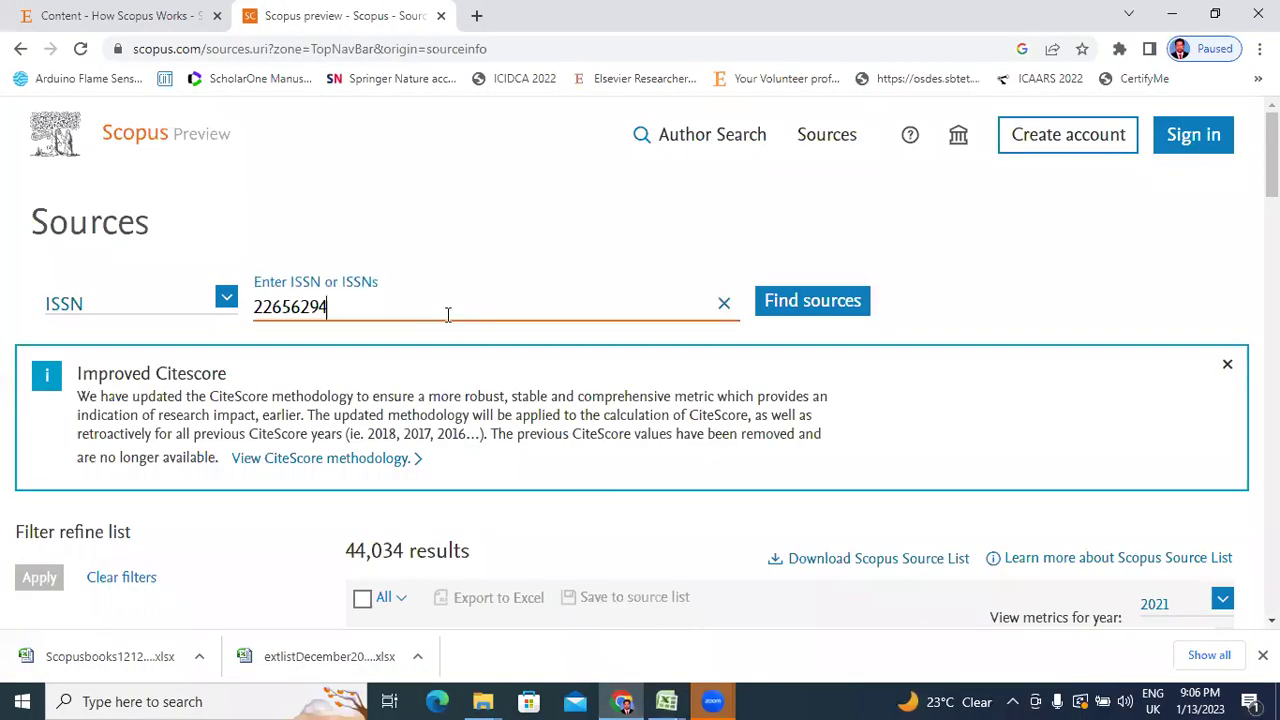
left_click(290, 310)
type("-")
left_click(790, 308)
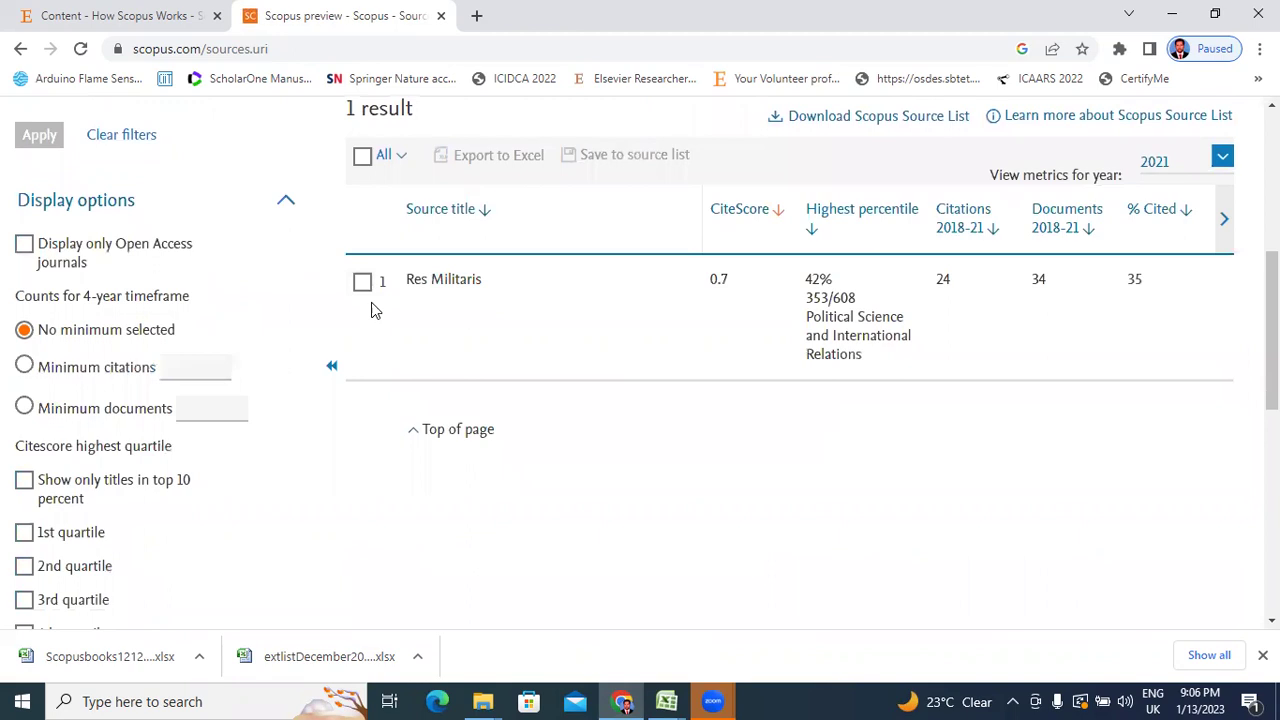
left_click(362, 281)
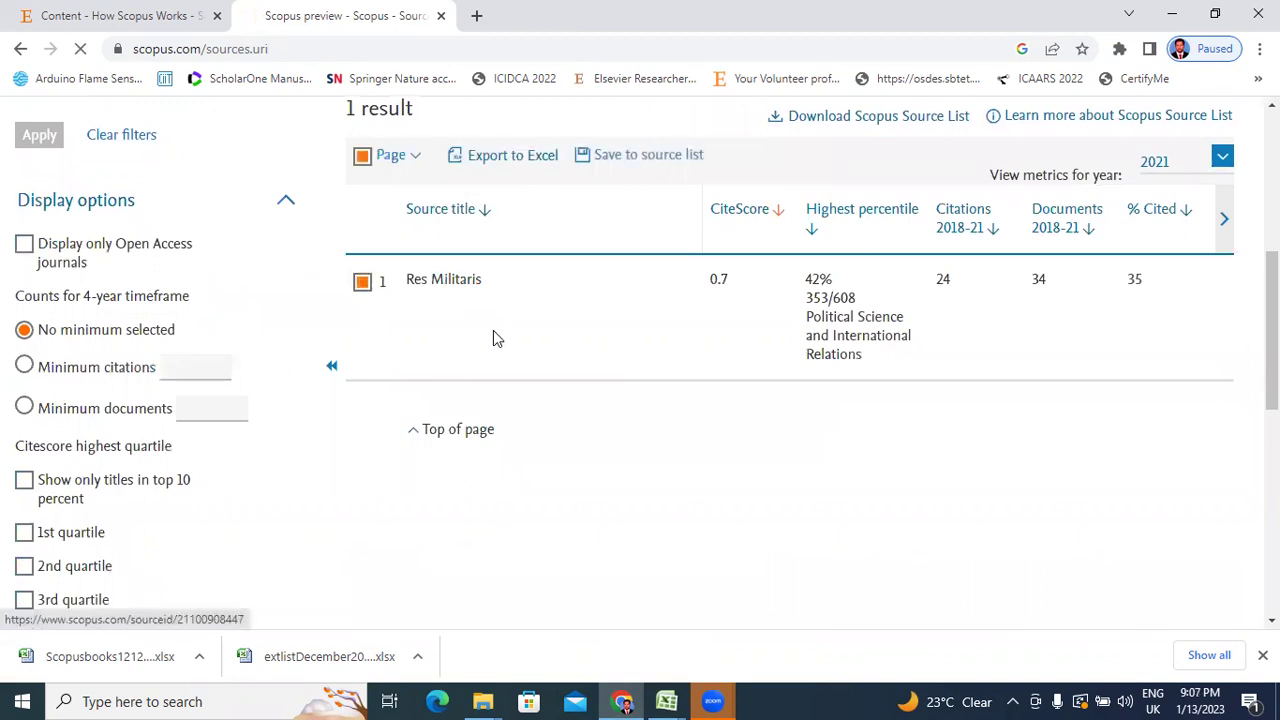
- Open Res Militaris's source details, marked coverage discontinued in Scopus, then return to the workbook
left_click(484, 284)
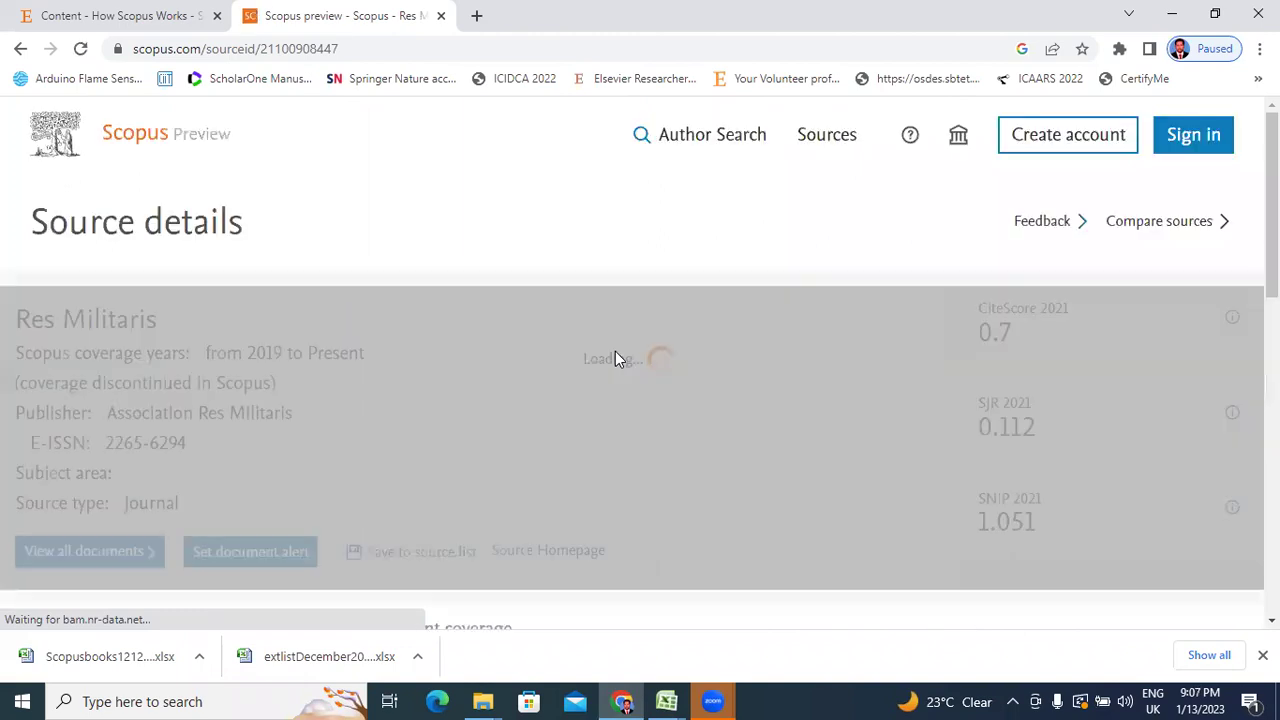
scroll(500, 278, "down", 2)
scroll(340, 260, "up", 2)
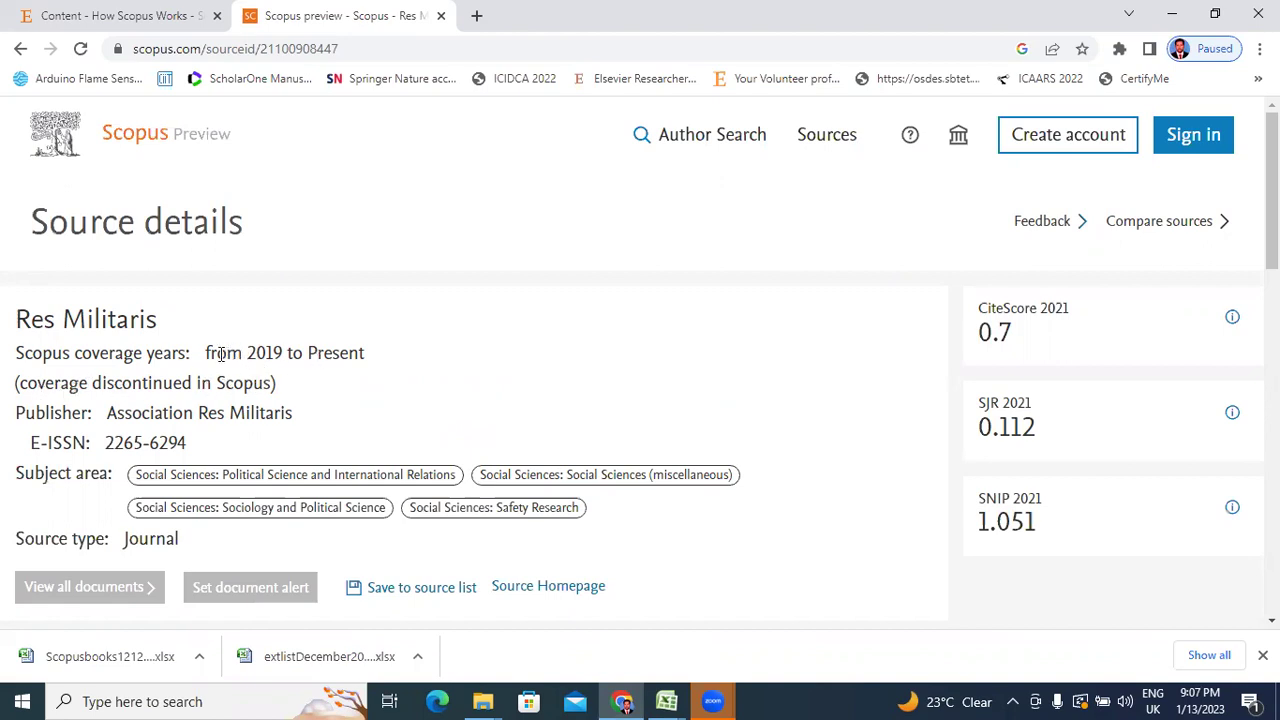
scroll(283, 353, "down", 2)
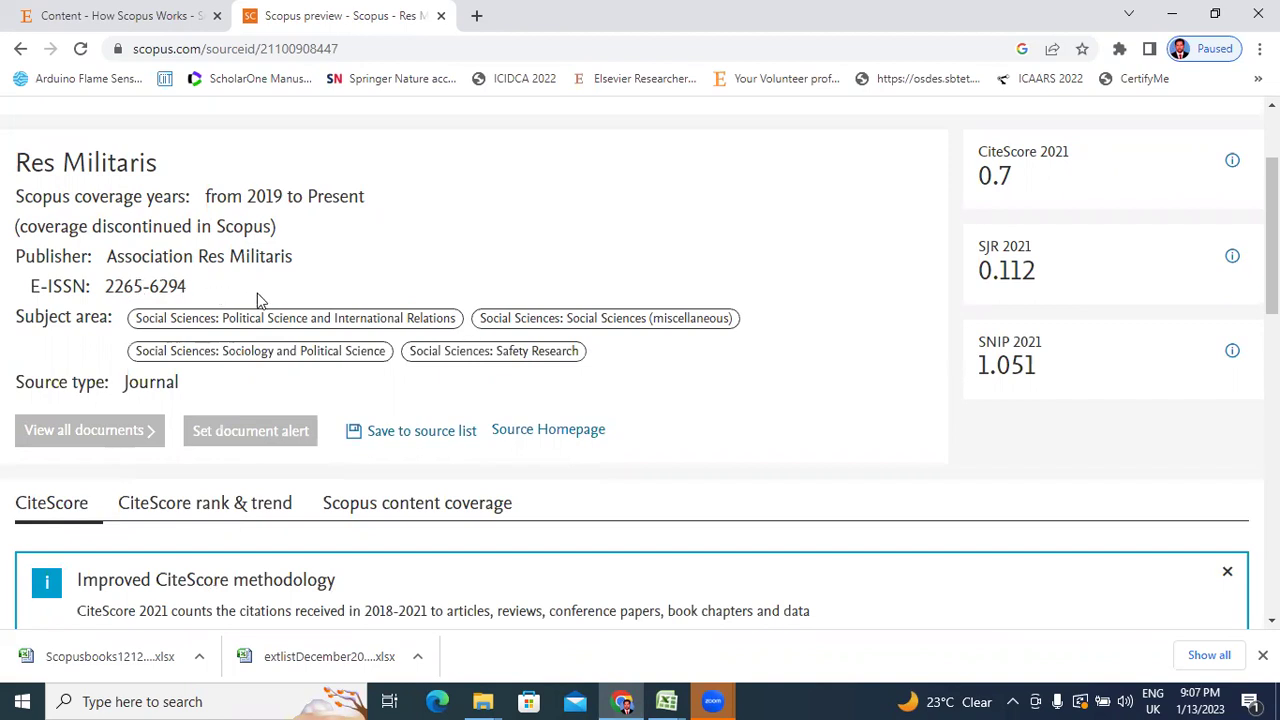
scroll(250, 285, "up", 2)
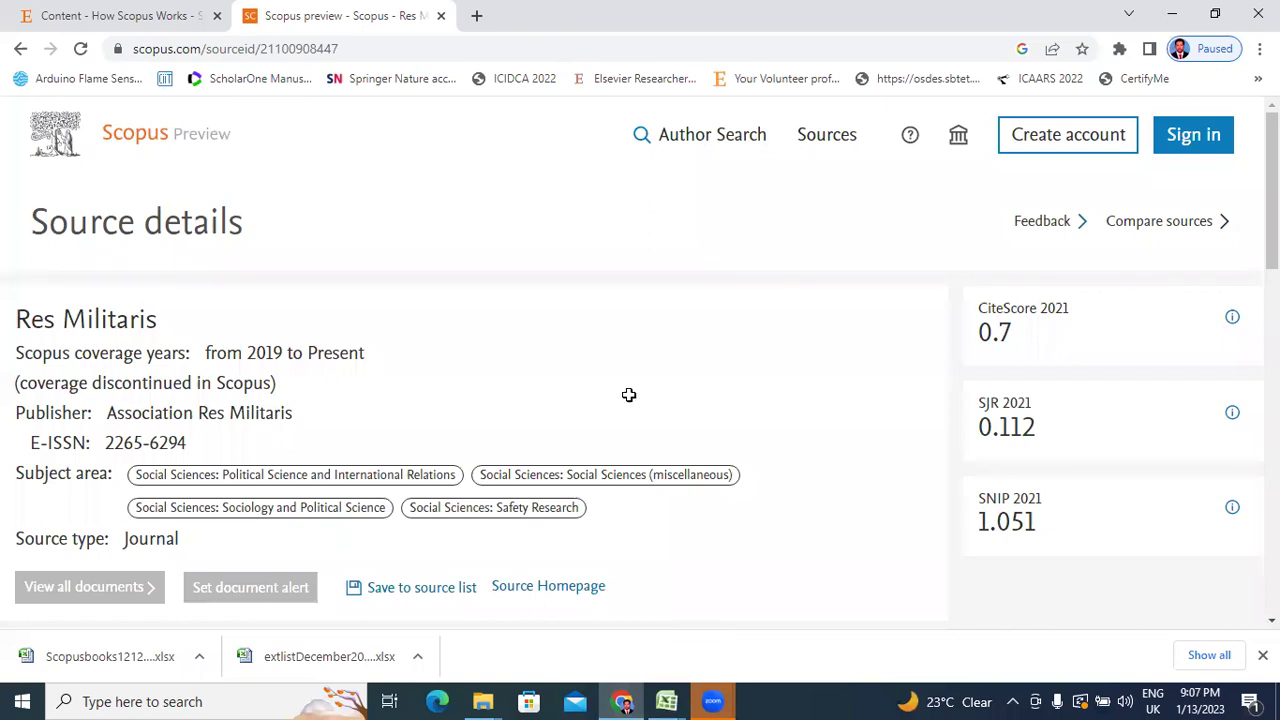
left_click(666, 701)
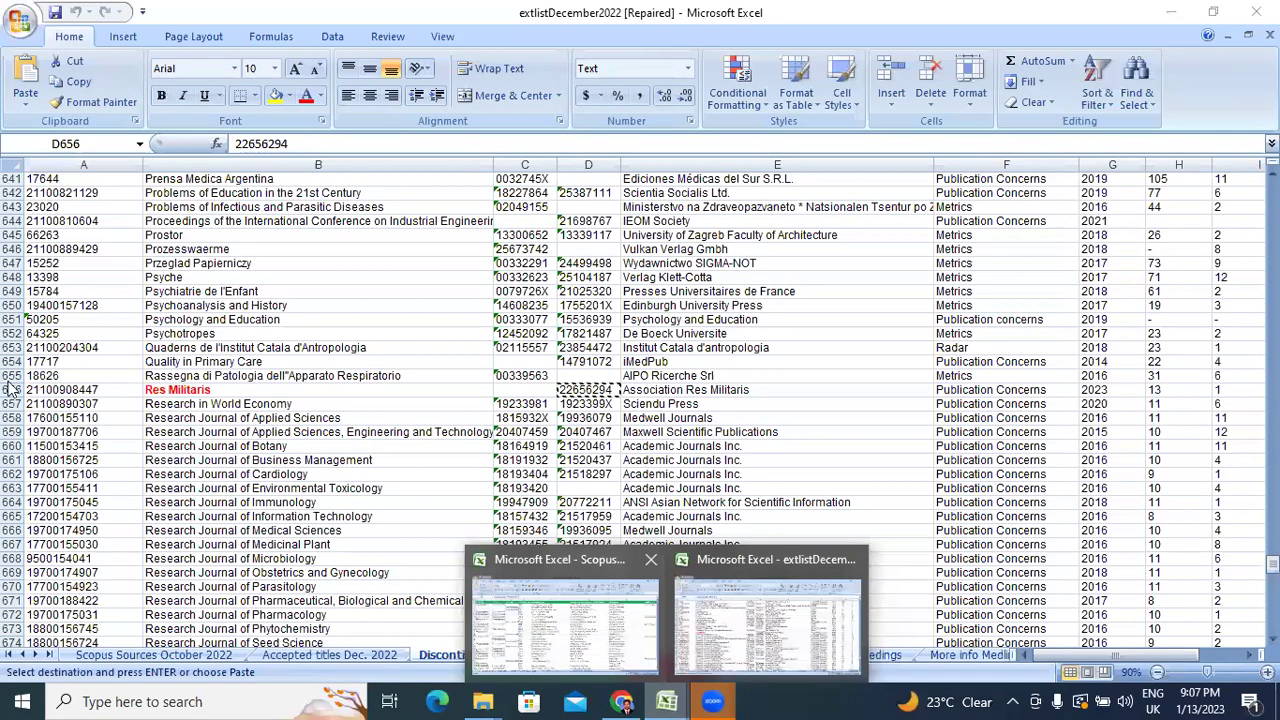
- Review Res Militaris's CiteScore 2021 of 0.7 and CiteScoreTracker 2022 of 0.2, then return to the page top
key("alt+Tab")
scroll(386, 377, "down", 3)
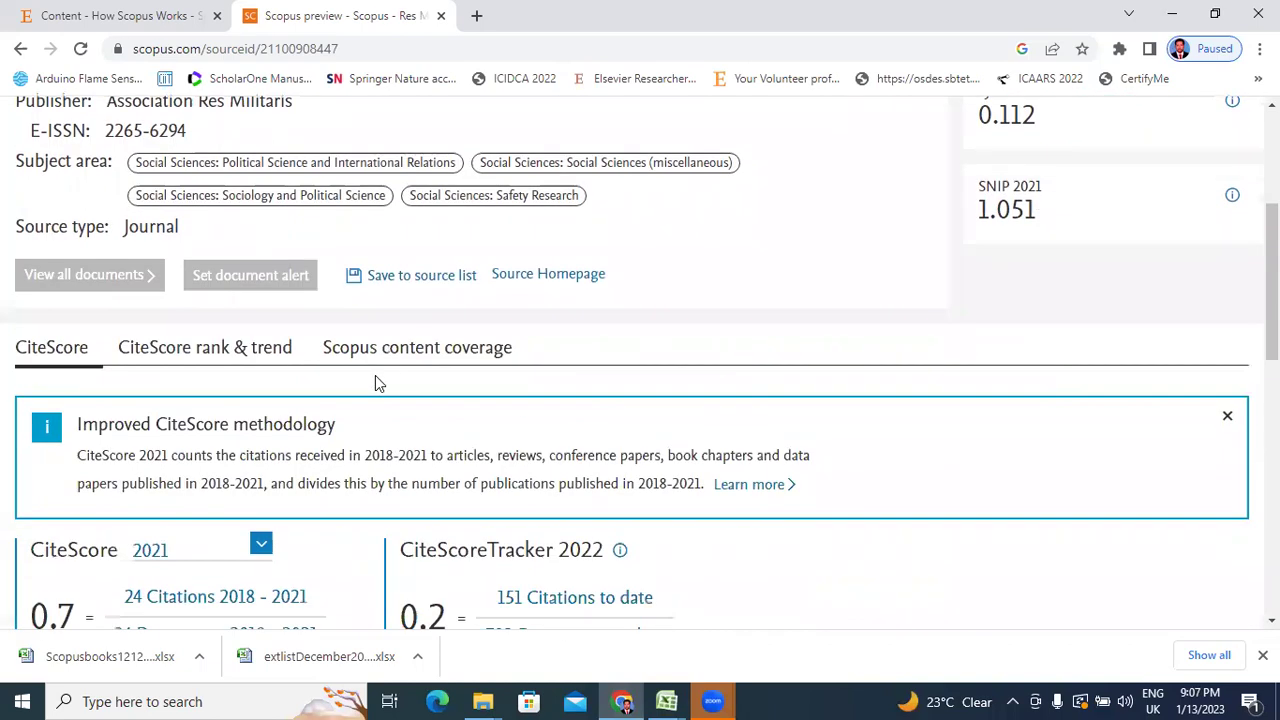
scroll(377, 388, "down", 3)
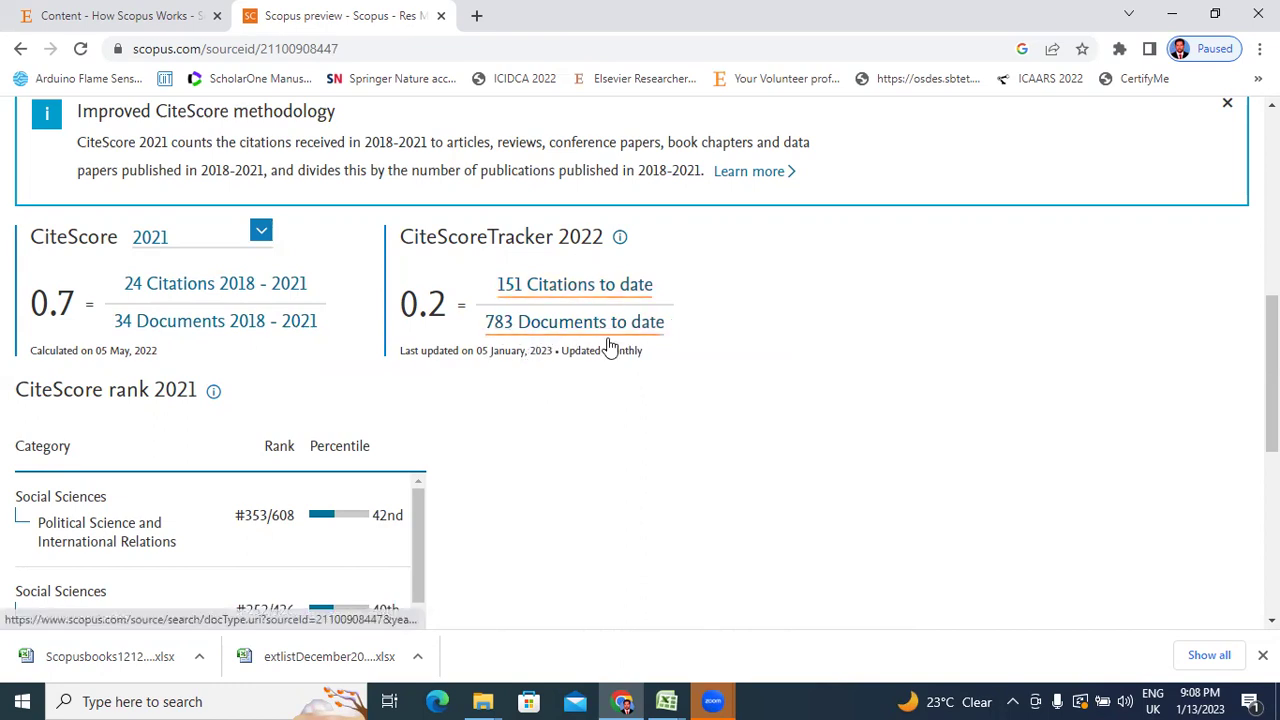
scroll(540, 322, "up", 5)
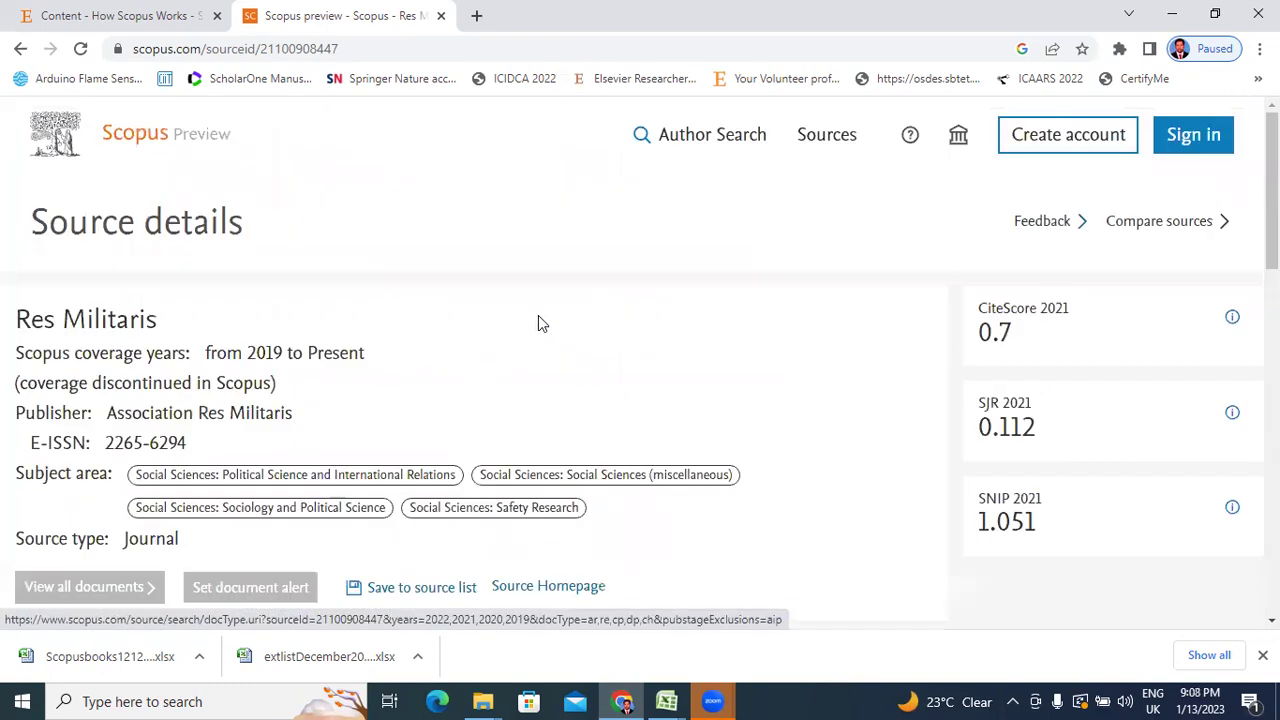
- View the 'How stringent are our standards?' section of Elsevier's How Scopus Works page
left_click(118, 16)
left_click(330, 16)
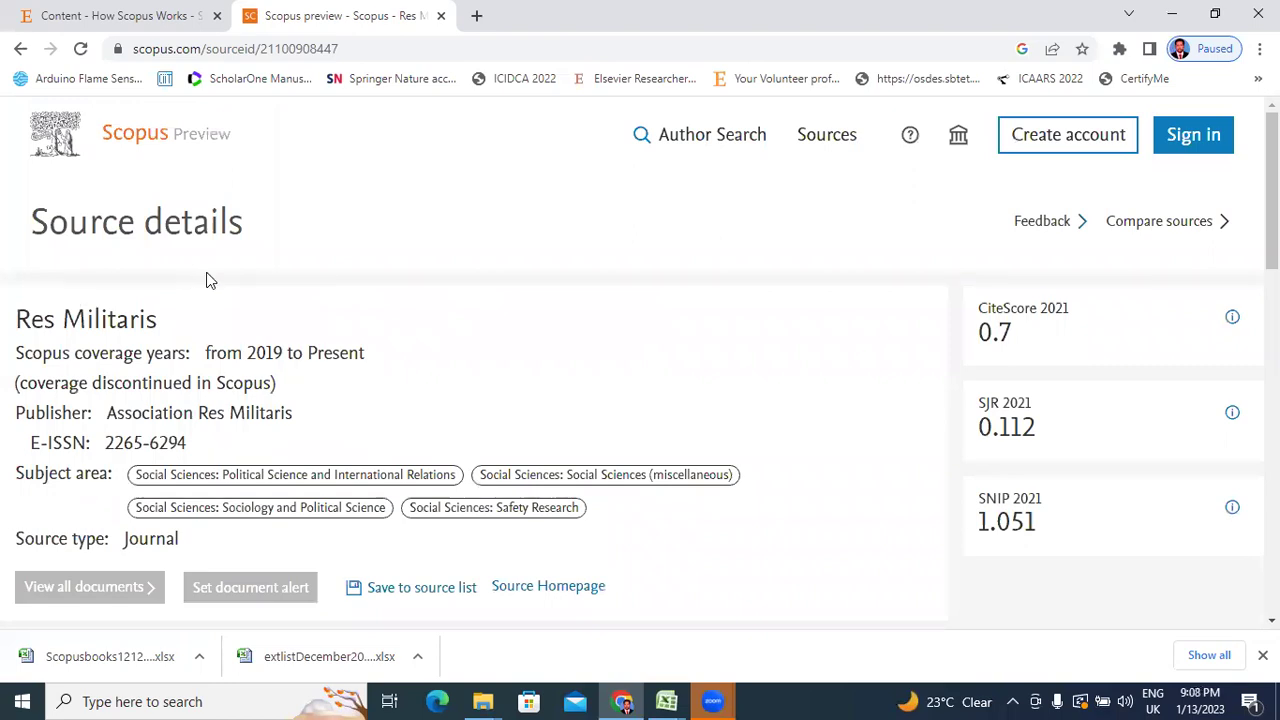
left_click(140, 16)
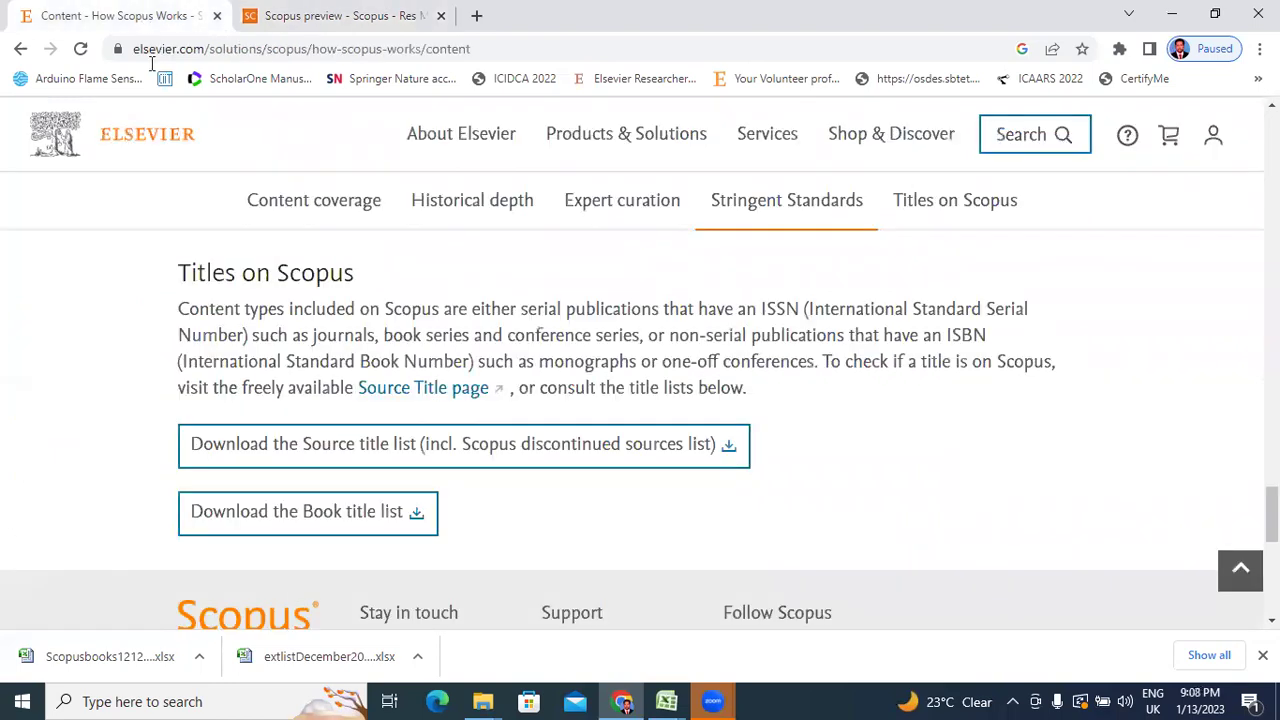
scroll(297, 283, "up", 15)
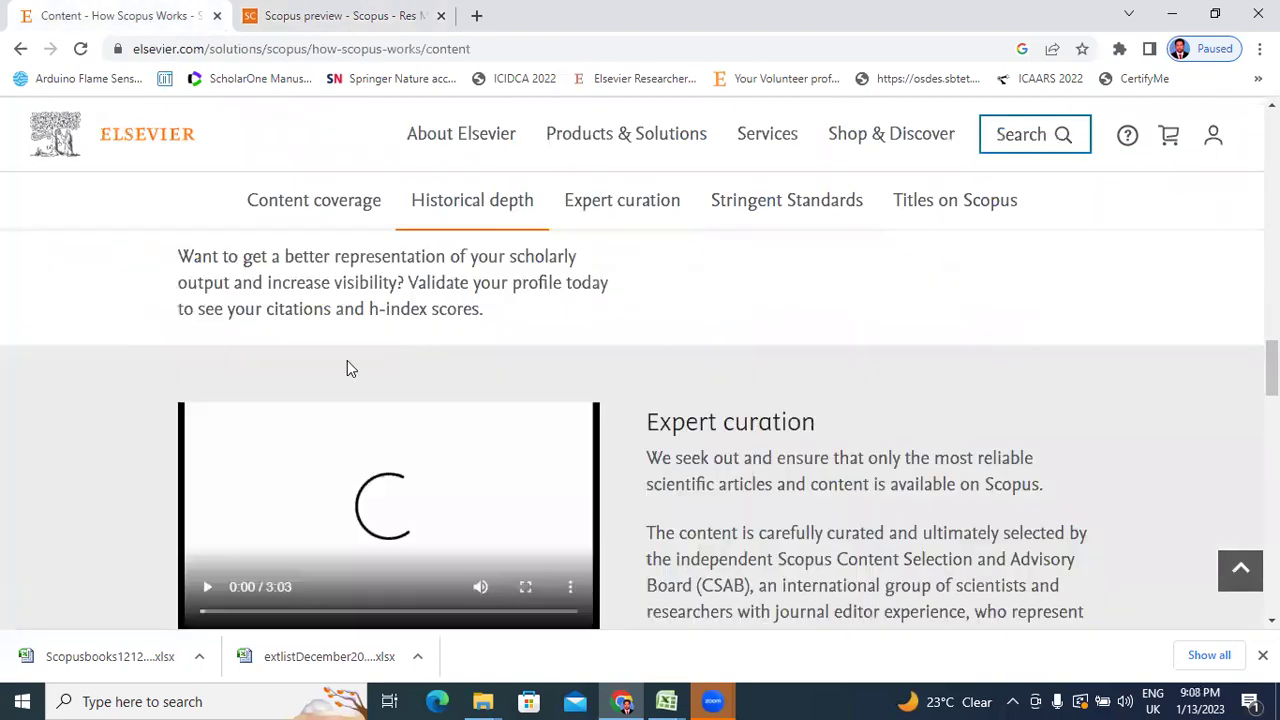
scroll(140, 369, "down", 5)
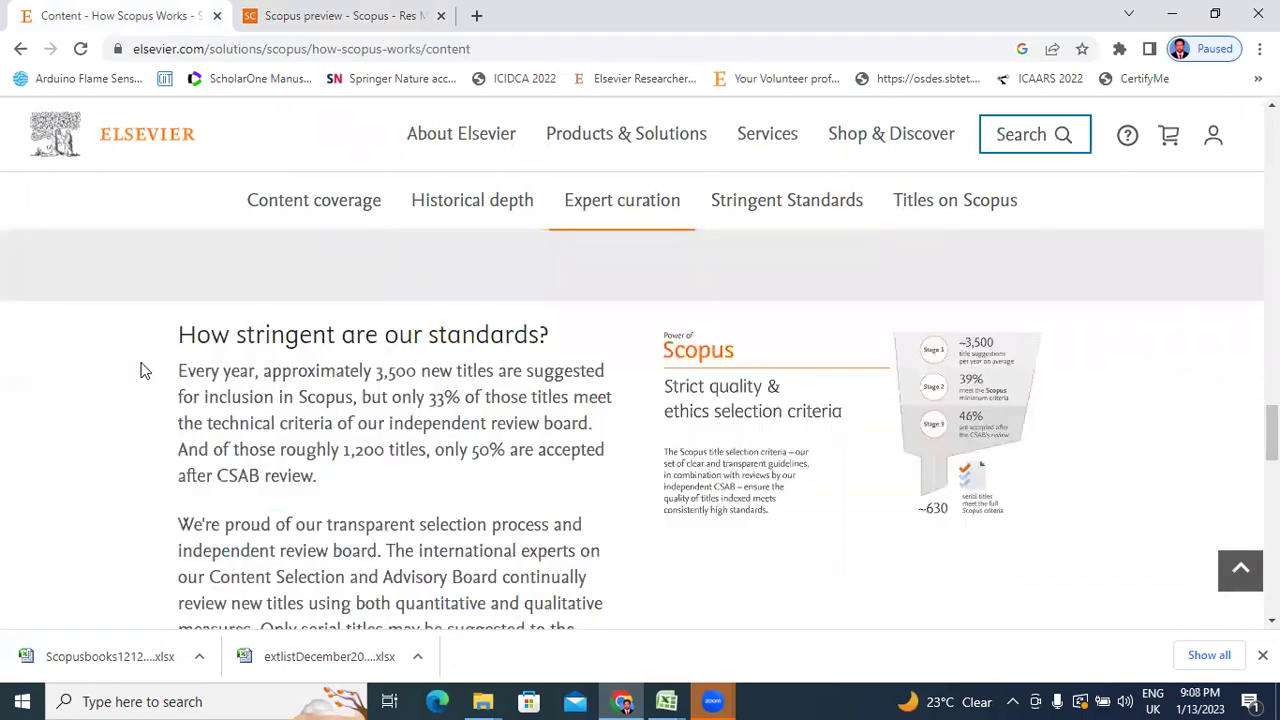
left_click(666, 701)
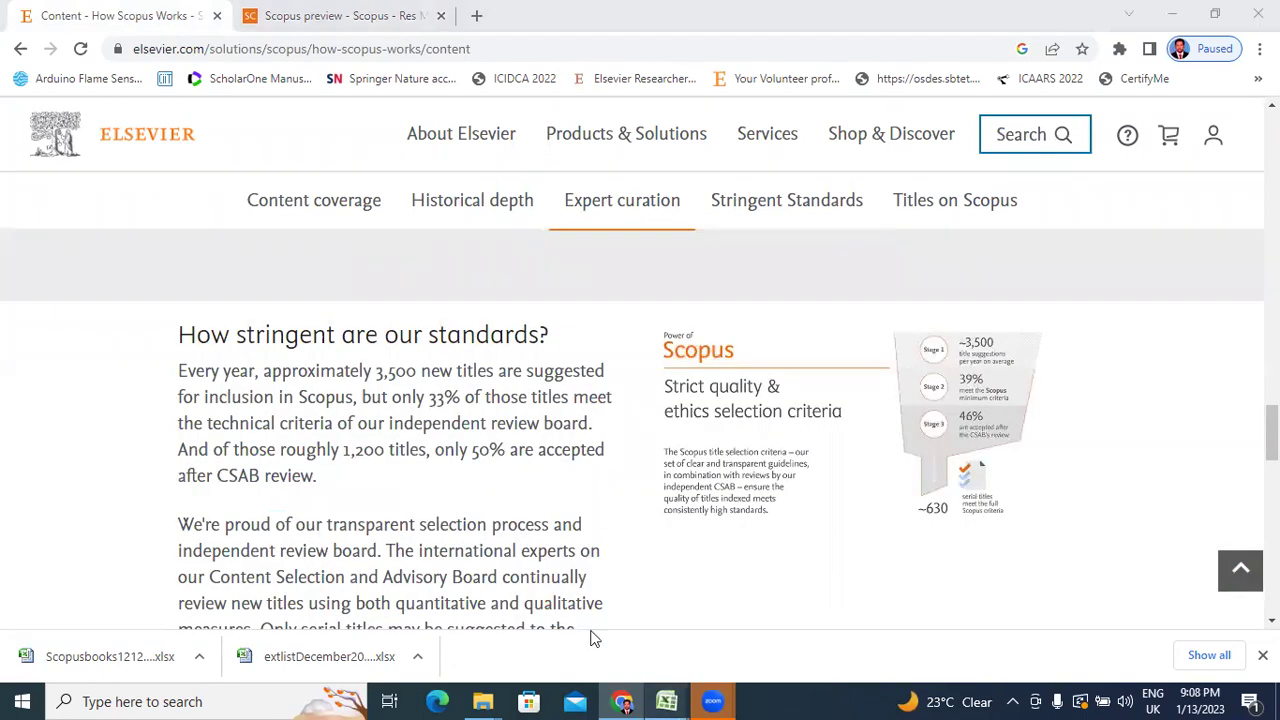
- Scroll the Discontinued titles Dec. 2022 sheet up to row 1, then view Elsevier's Titles on Scopus section
left_click(748, 628)
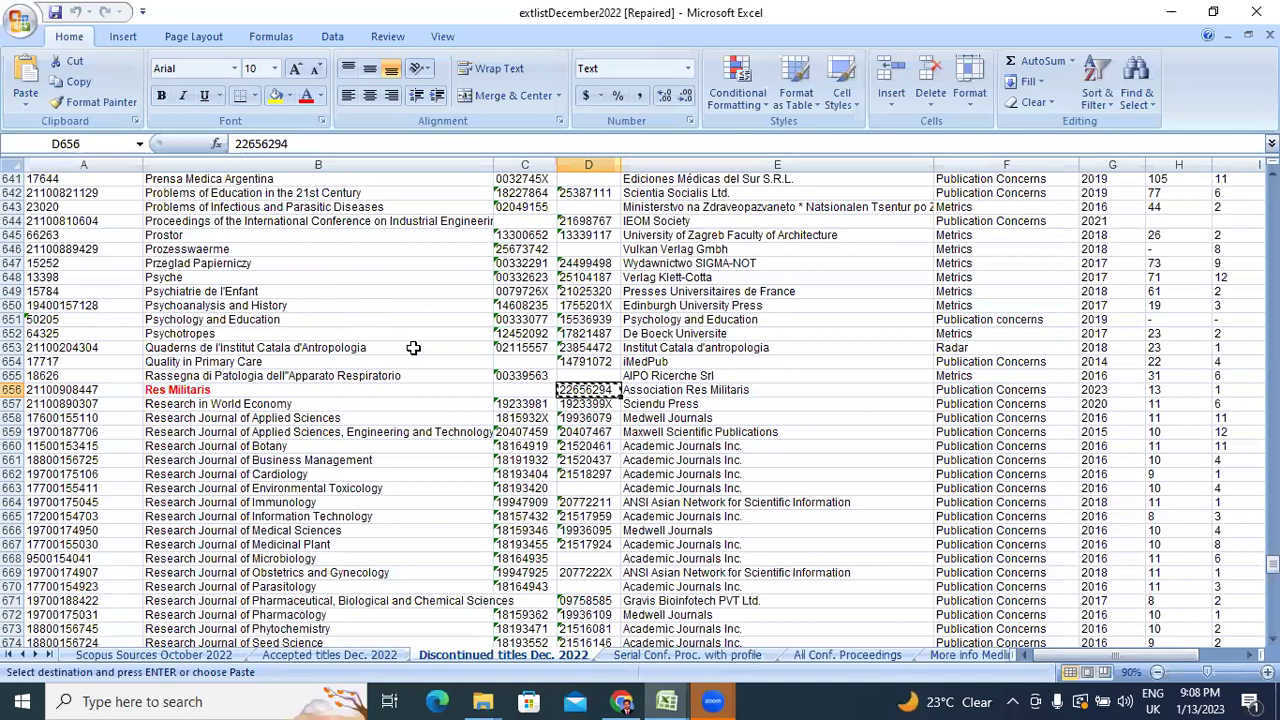
scroll(413, 348, "up", 20)
scroll(413, 349, "up", 20)
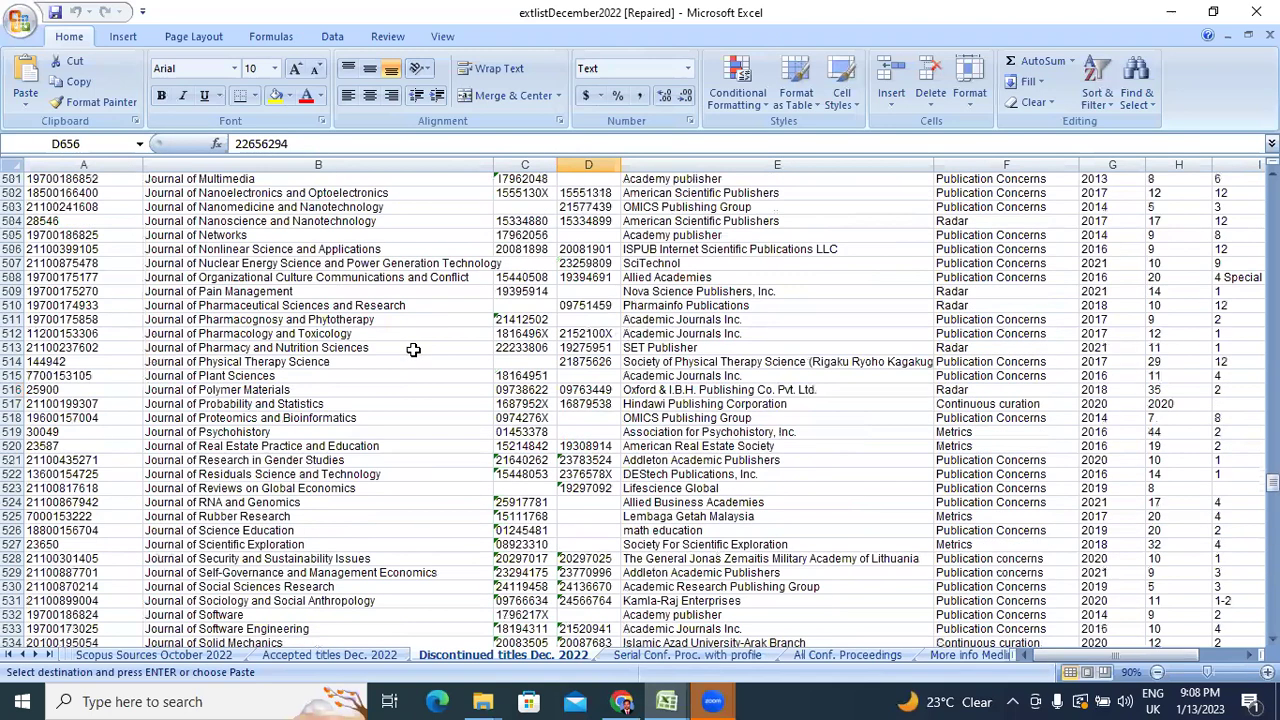
scroll(380, 311, "up", 20)
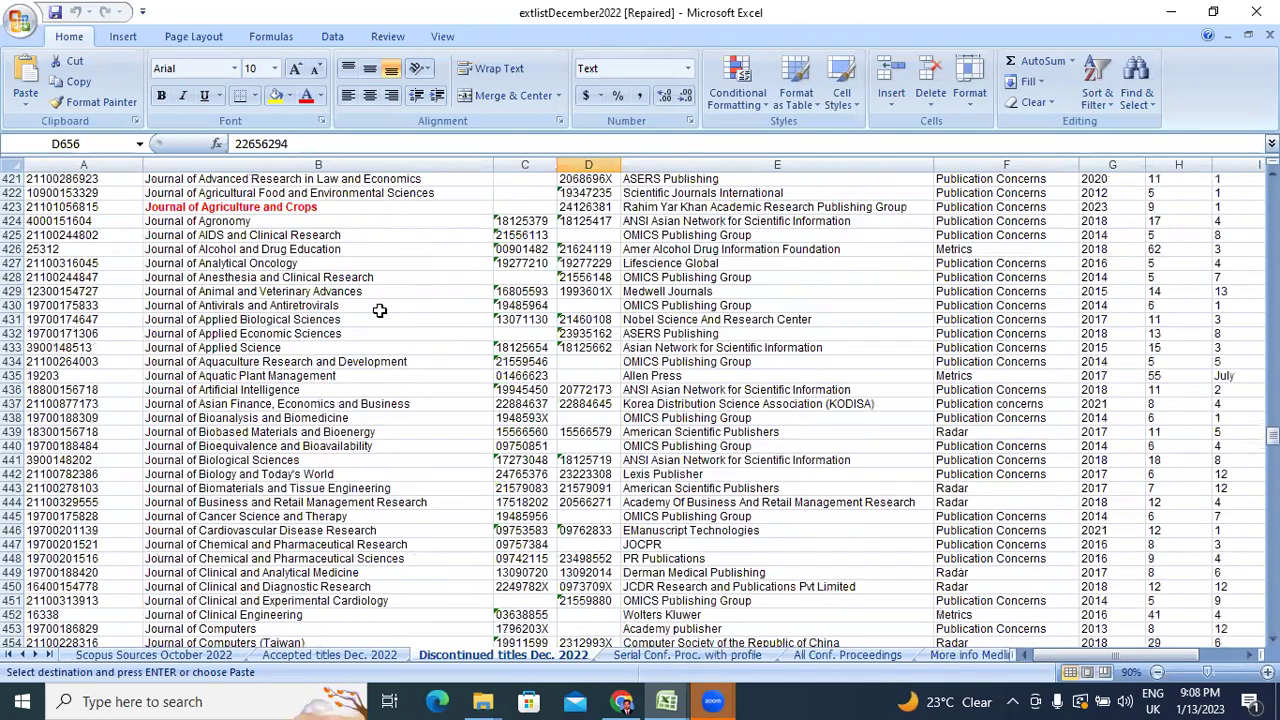
scroll(380, 311, "up", 20)
scroll(214, 192, "up", 20)
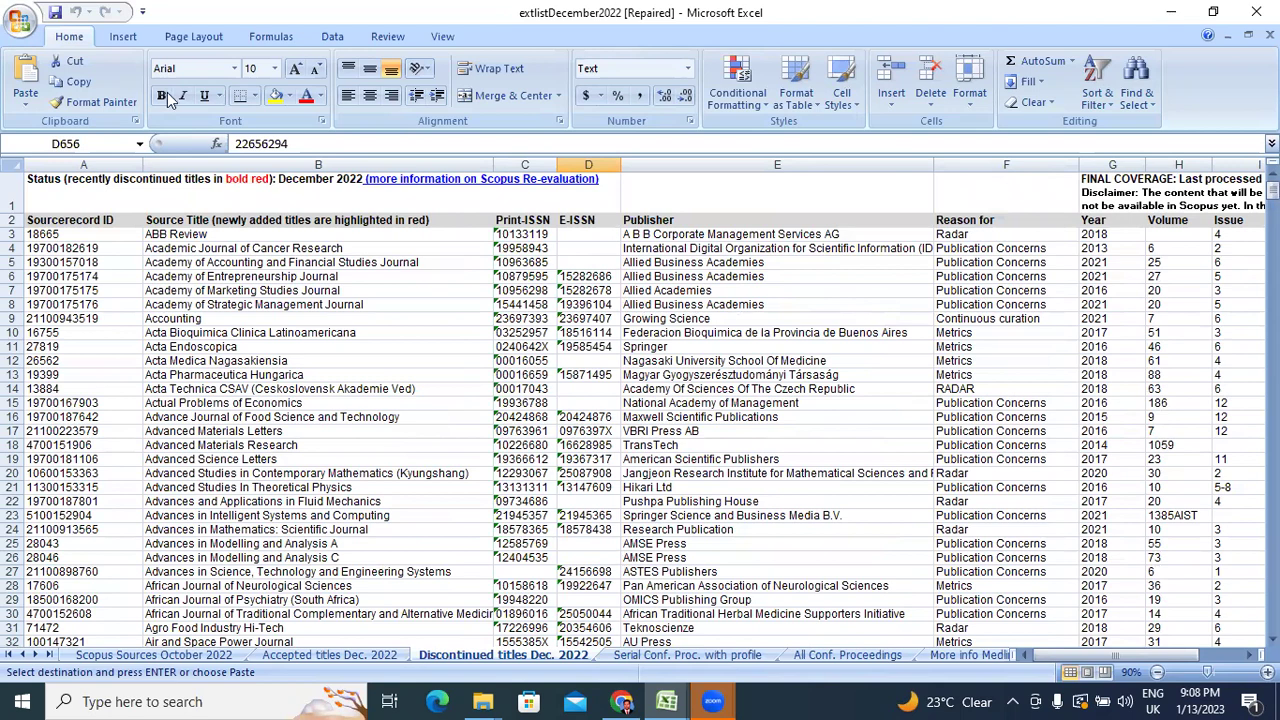
key("alt+Tab")
scroll(255, 264, "down", 5)
- Revisit the Source and Book title list download links, then bring extlistDecember2022 back to the front
scroll(270, 350, "down", 10)
scroll(283, 437, "up", 10)
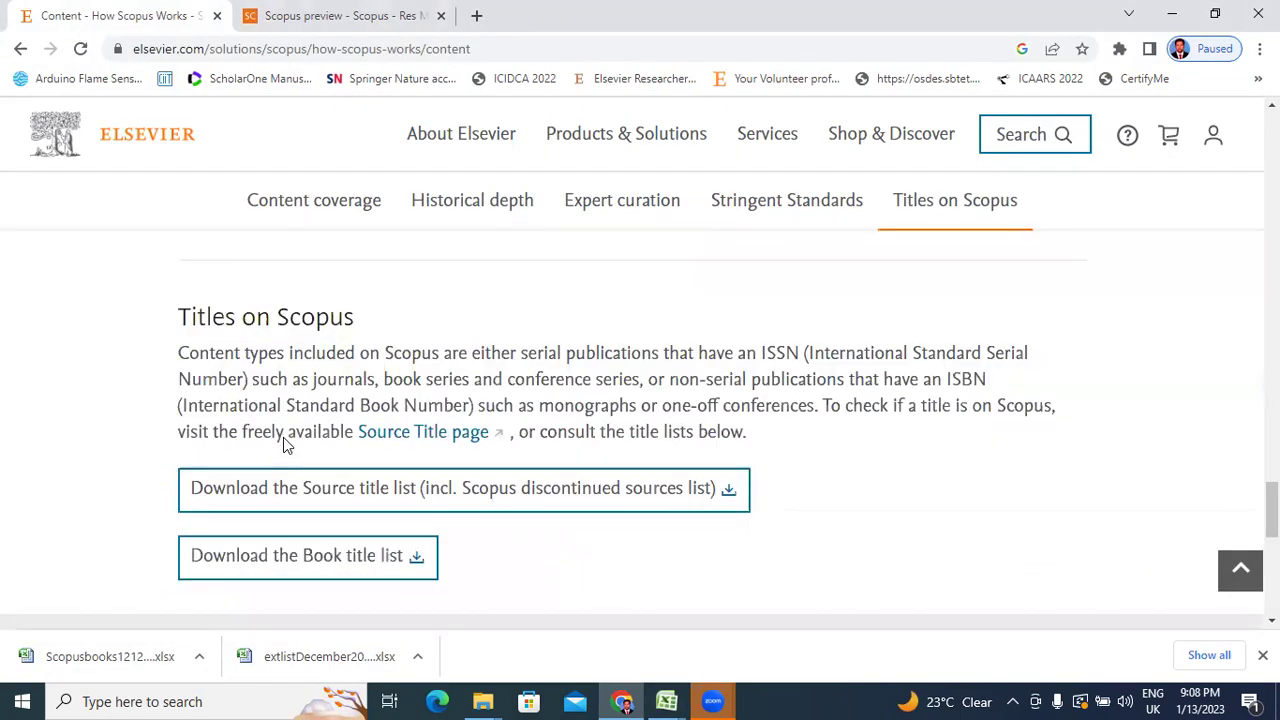
scroll(290, 428, "up", 5)
scroll(291, 435, "down", 15)
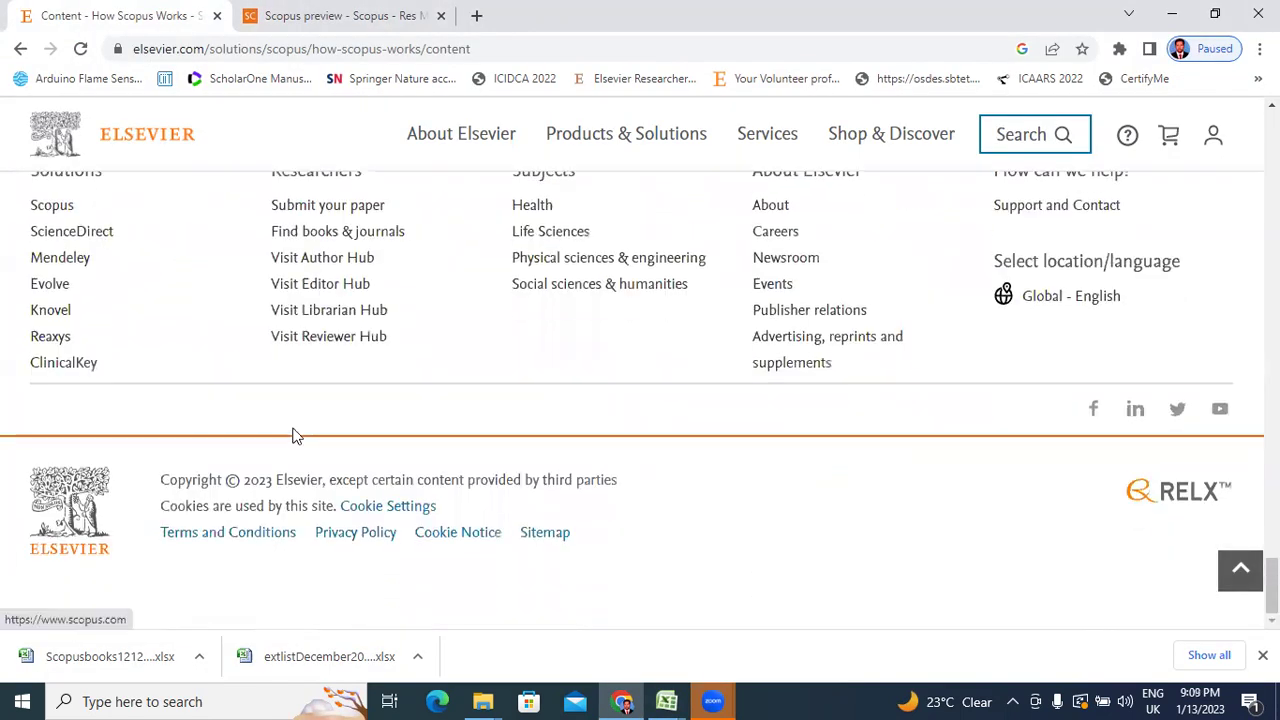
scroll(294, 435, "up", 11)
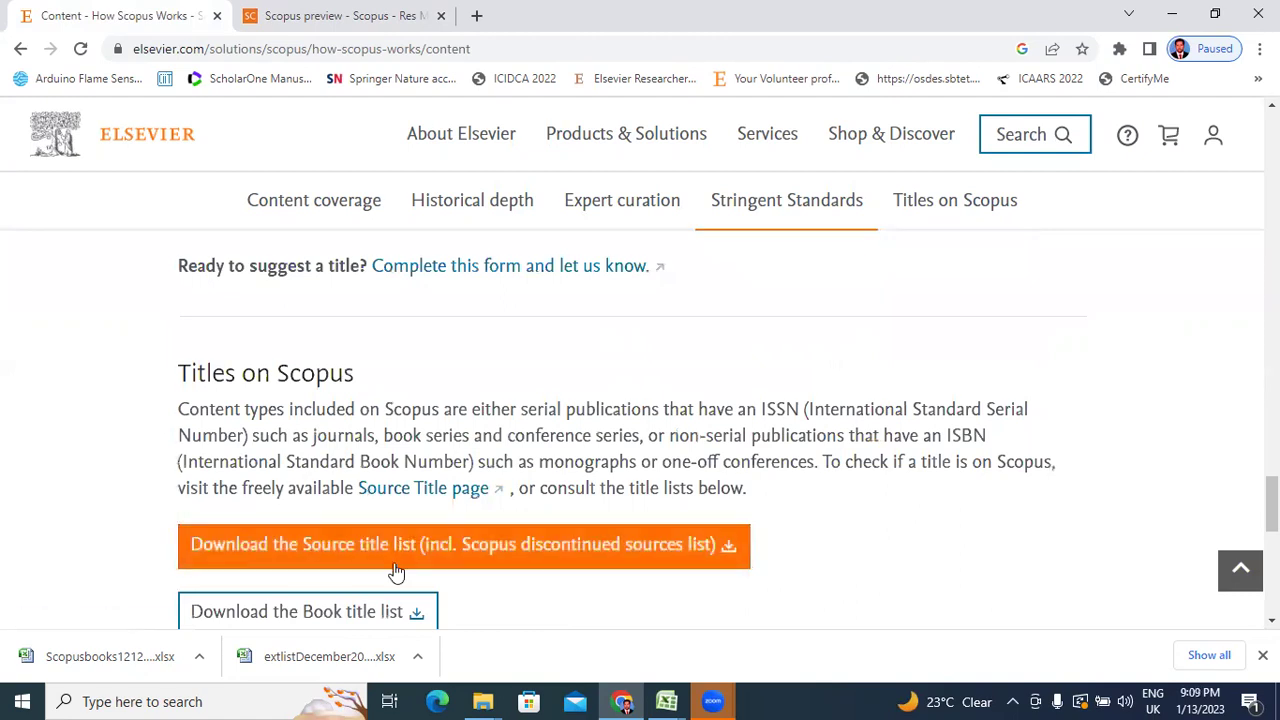
scroll(396, 571, "down", 2)
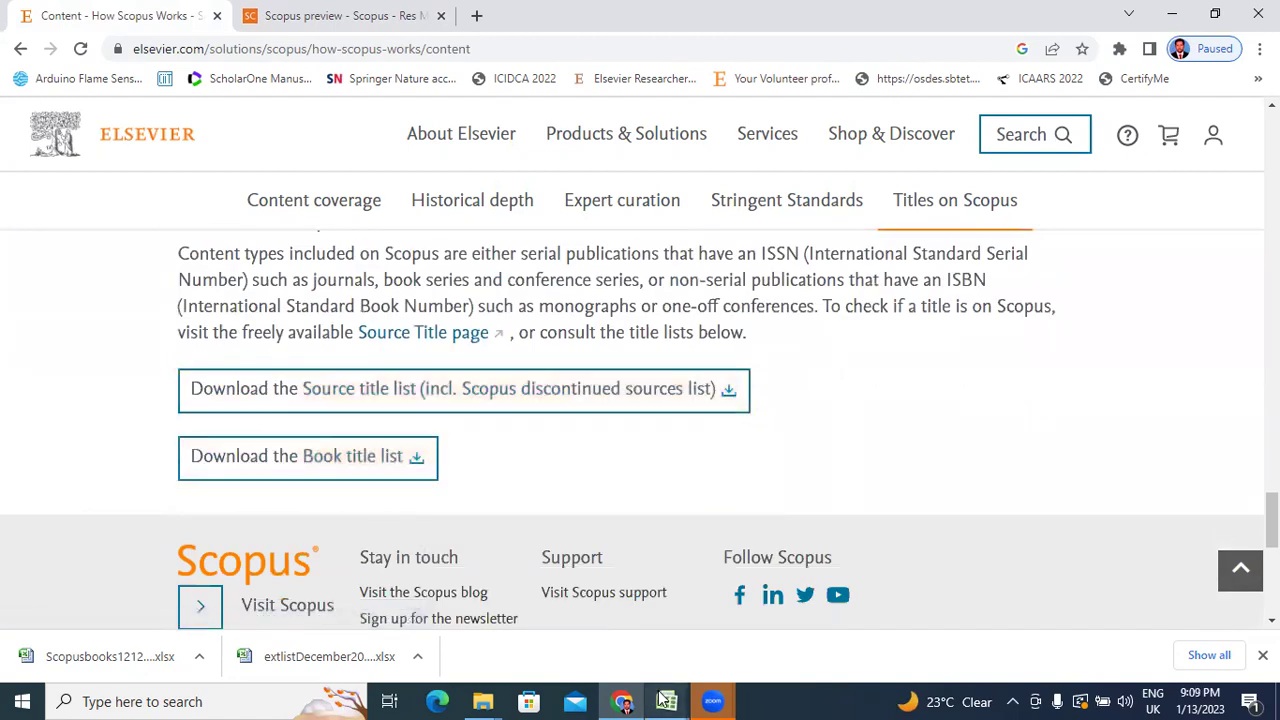
mouse_move(663, 700)
left_click(690, 630)
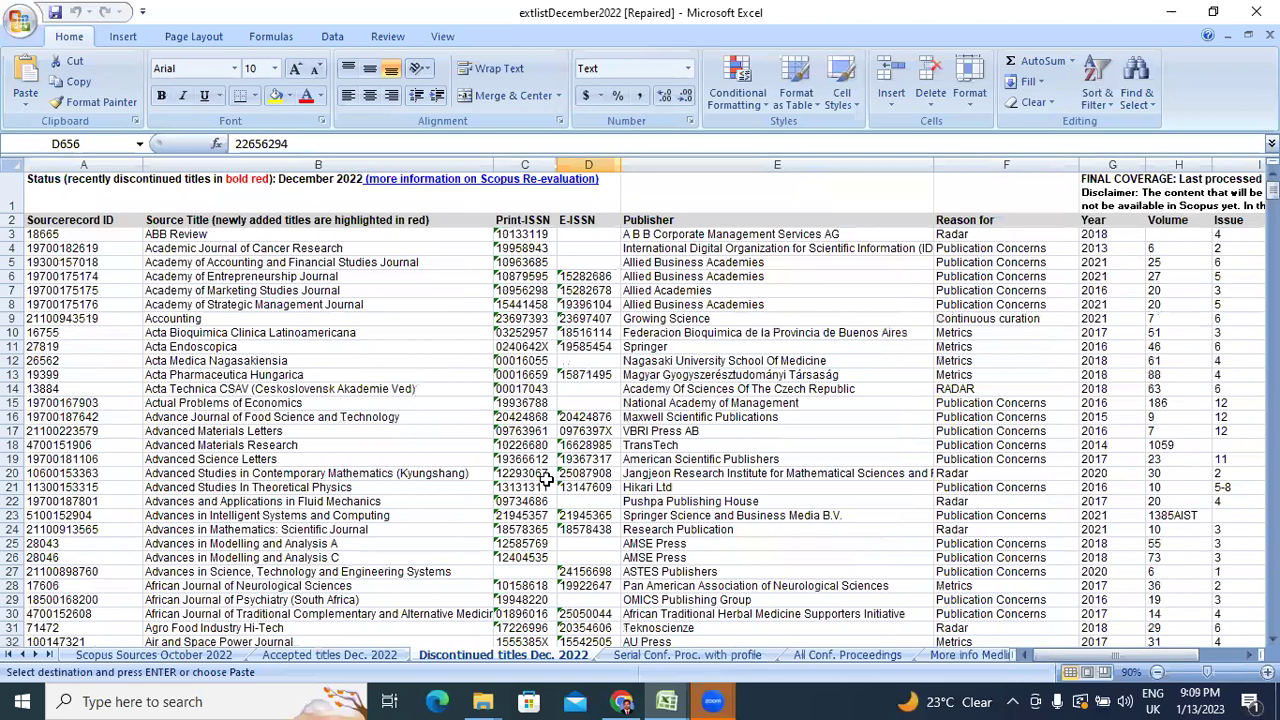